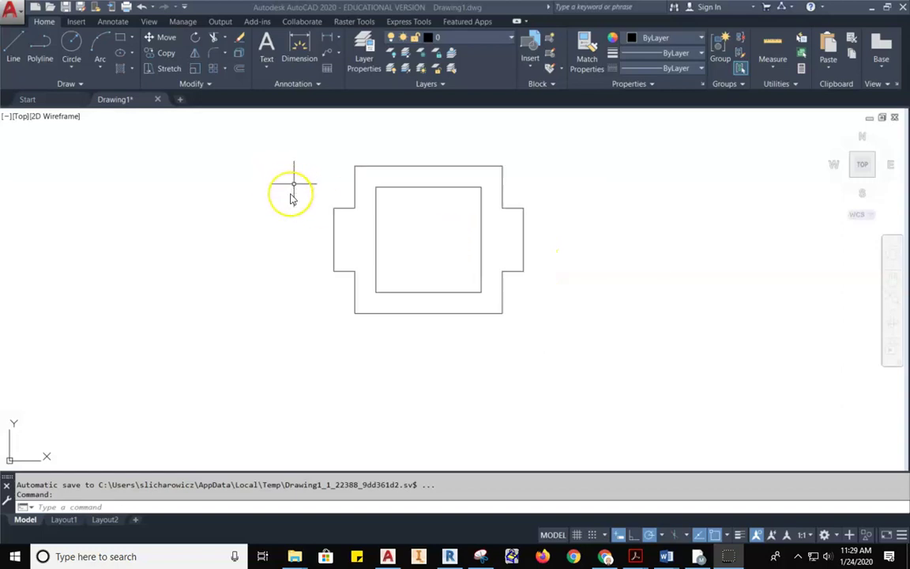
Draw the first two 5-unit sides of the square with the Line tool
{"action": "left_click", "coordinate": [350, 227]}
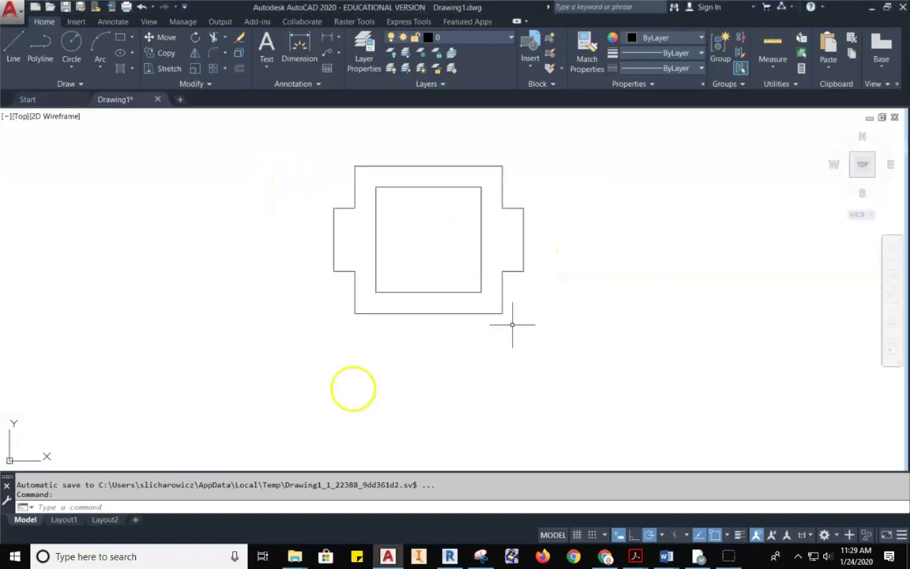
{"action": "middle_click_drag", "start_coordinate": [471, 256], "coordinate": [748, 240]}
{"action": "left_click", "coordinate": [13, 49]}
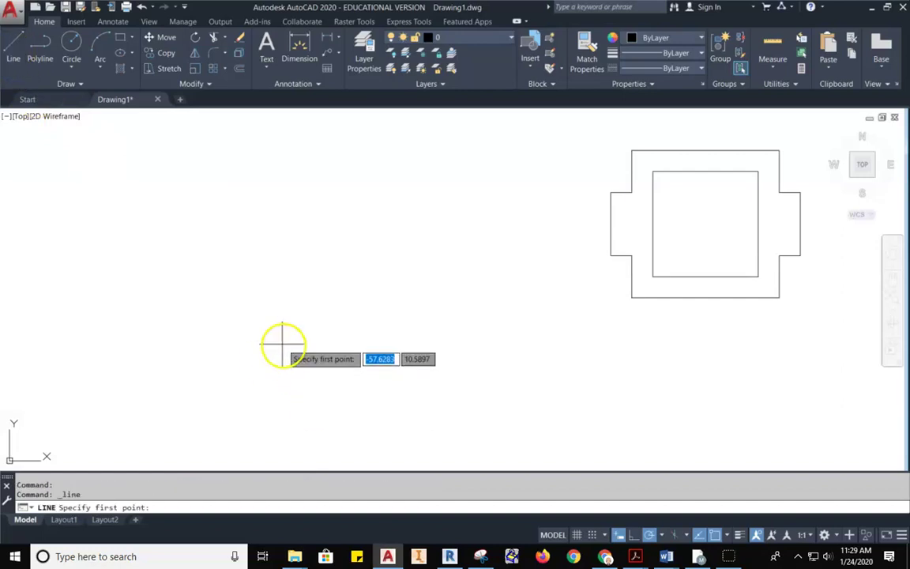
{"action": "left_click", "coordinate": [216, 341]}
{"action": "type", "text": "5"}
{"action": "key", "text": "Return"}
{"action": "middle_click_drag", "start_coordinate": [324, 236], "coordinate": [423, 238]}
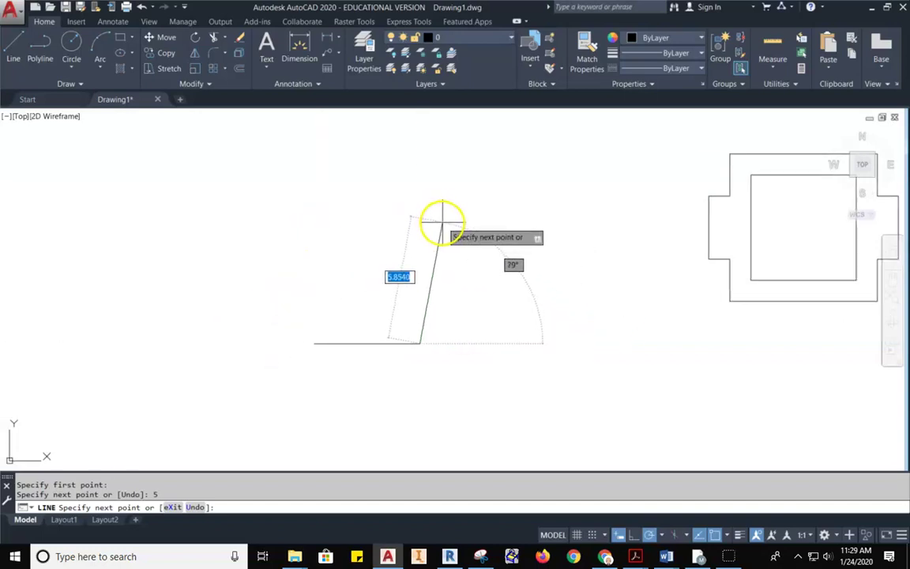
{"action": "type", "text": "5"}
{"action": "key", "text": "Return"}
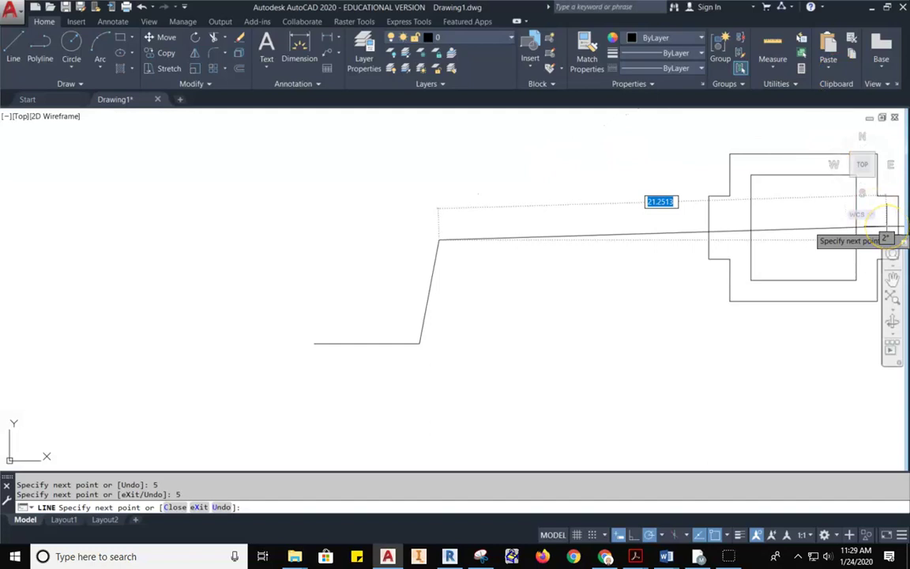
{"action": "key", "text": "Escape"}
Erase the mistaken slanted line
{"action": "left_click", "coordinate": [494, 235]}
{"action": "left_click", "coordinate": [369, 278]}
{"action": "key", "text": "Delete"}
Draw the 5-unit vertical and top sides and close the square at its starting corner
{"action": "left_click", "coordinate": [13, 47]}
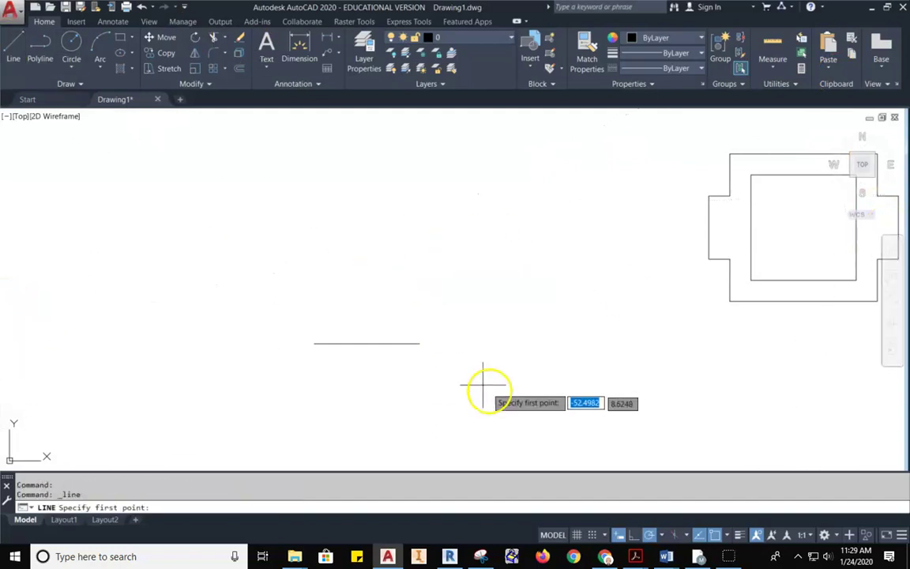
{"action": "left_click", "coordinate": [420, 343]}
{"action": "type", "text": "5"}
{"action": "key", "text": "Return"}
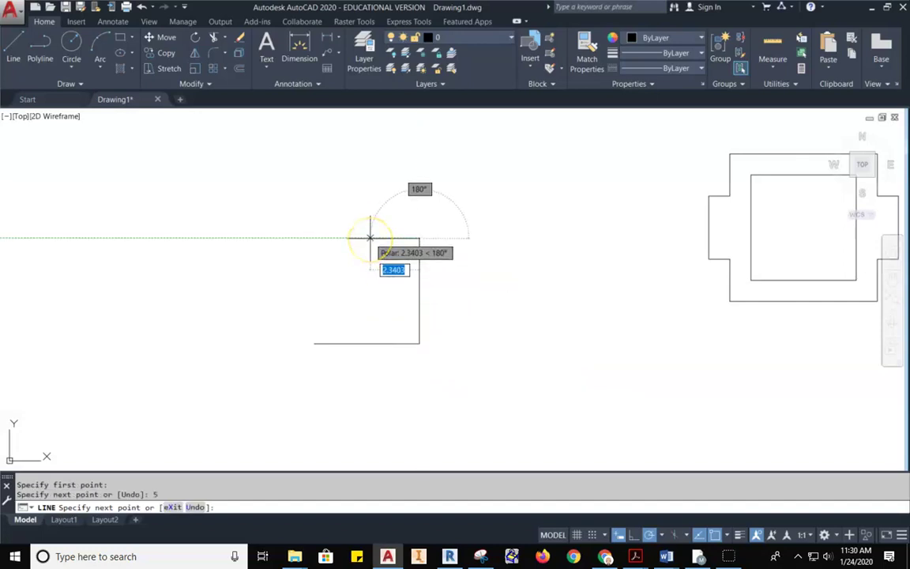
{"action": "type", "text": "5"}
{"action": "key", "text": "Return"}
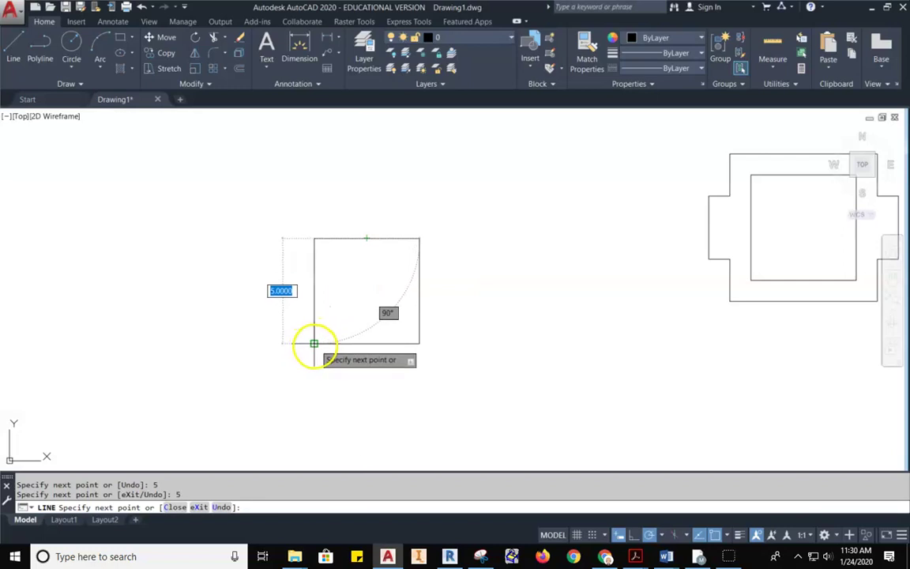
{"action": "left_click", "coordinate": [314, 343]}
{"action": "key", "text": "Escape"}
{"action": "scroll", "coordinate": [348, 317], "scroll_direction": "up", "scroll_amount": 4}
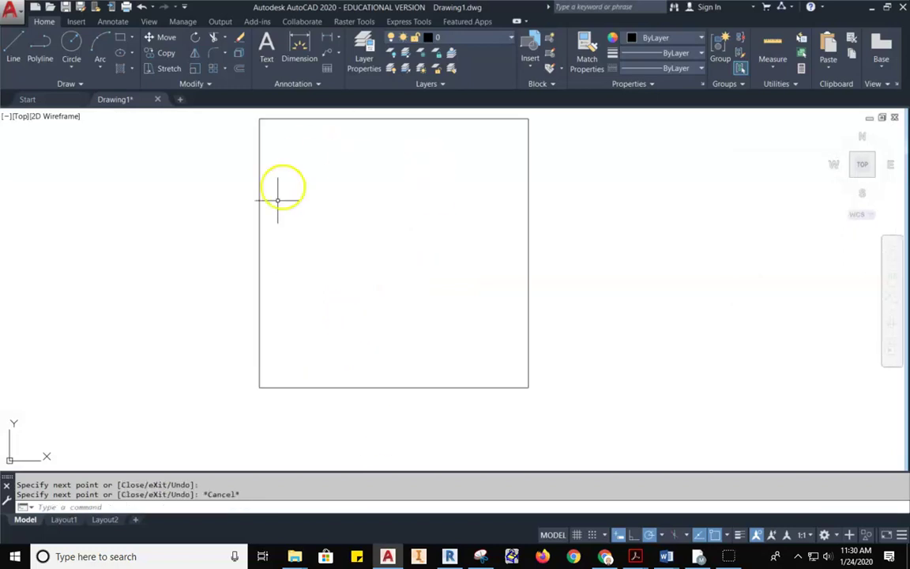
{"action": "scroll", "coordinate": [378, 268], "scroll_direction": "down", "scroll_amount": 4}
{"action": "middle_click_drag", "start_coordinate": [354, 268], "coordinate": [126, 338]}
Start the Rectangle command from the Draw panel's Rectangle/Polygon flyout
{"action": "scroll", "coordinate": [309, 268], "scroll_direction": "up", "scroll_amount": 2}
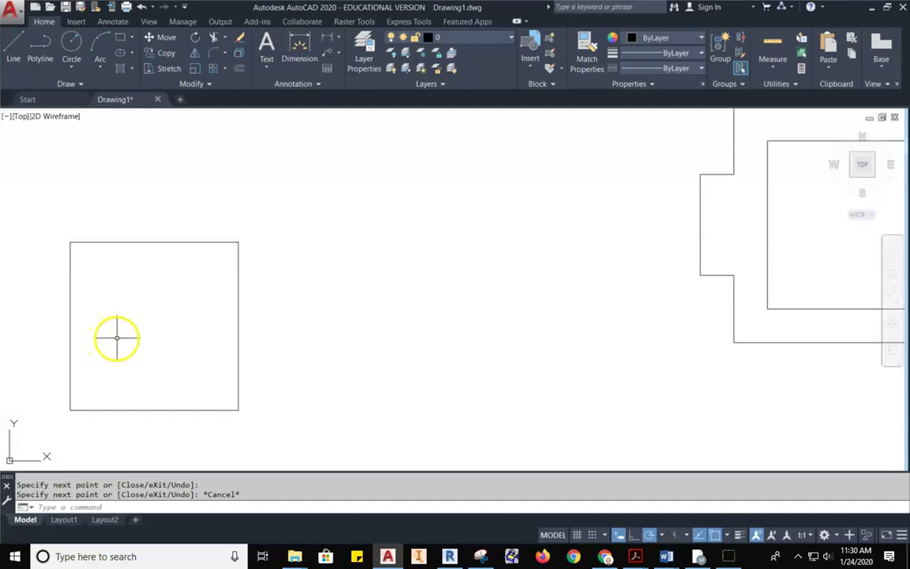
{"action": "left_click", "coordinate": [133, 37]}
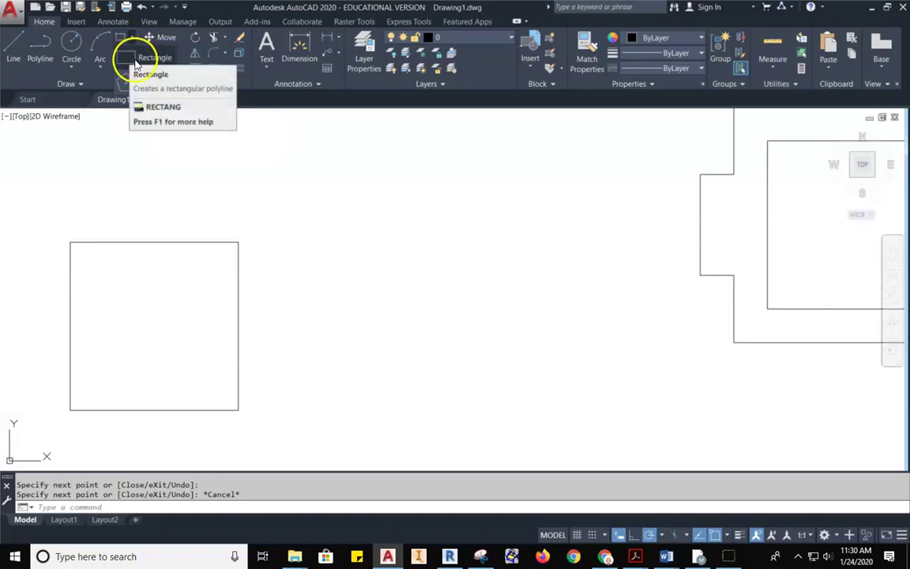
{"action": "left_click", "coordinate": [136, 58]}
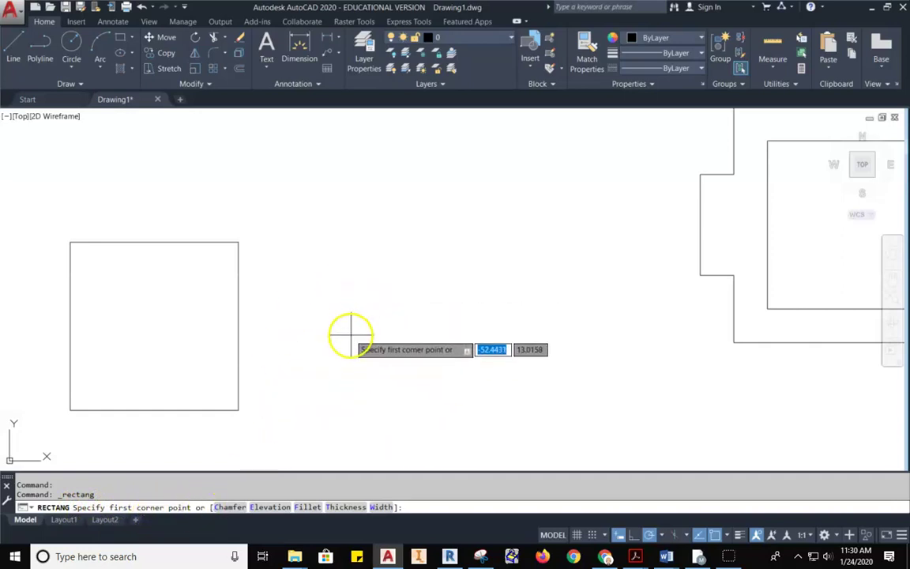
Draw a larger rectangle above the square by picking two opposite corners
{"action": "scroll", "coordinate": [345, 301], "scroll_direction": "down", "scroll_amount": 2}
{"action": "middle_click_drag", "start_coordinate": [345, 301], "coordinate": [496, 372]}
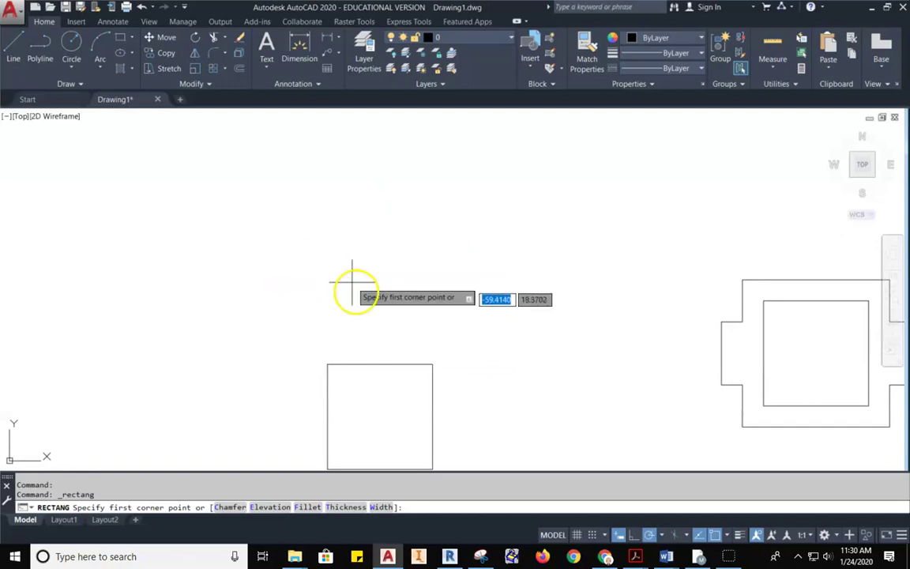
{"action": "middle_click_drag", "start_coordinate": [334, 278], "coordinate": [325, 329]}
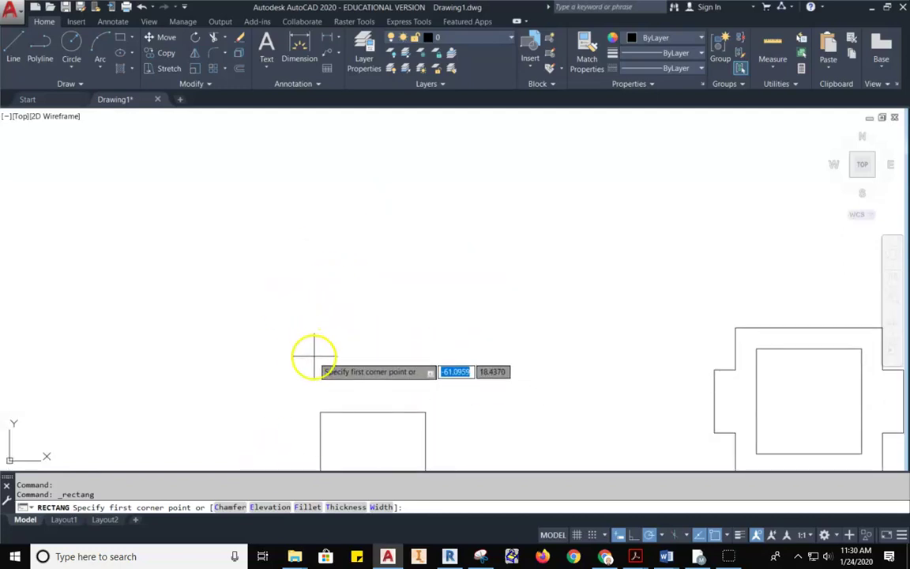
{"action": "left_click", "coordinate": [314, 356]}
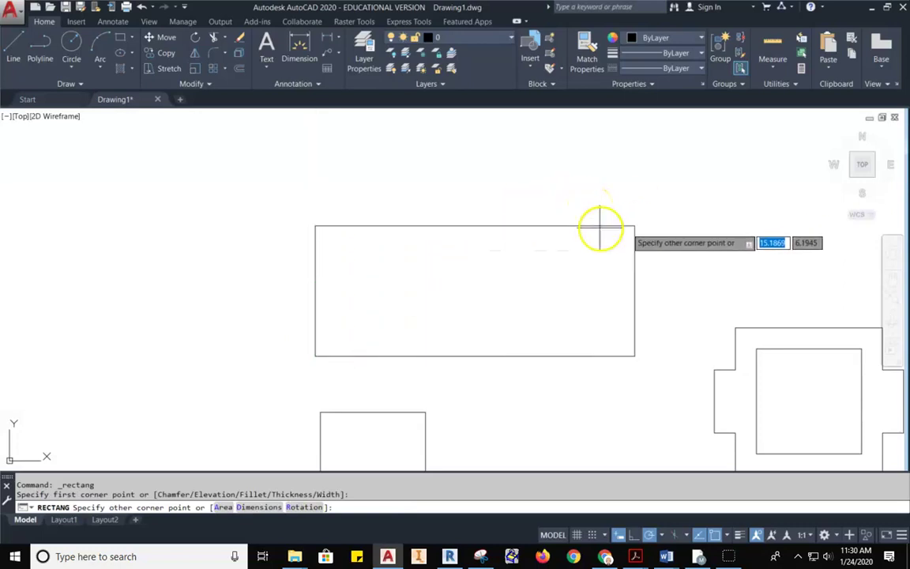
{"action": "left_click", "coordinate": [499, 200]}
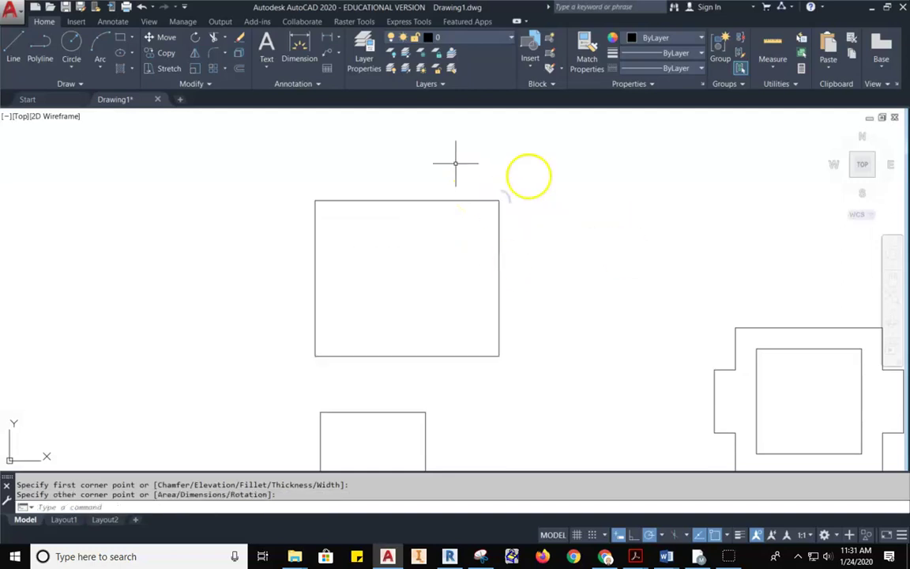
Add an 8.7469 linear width dimension across the rectangle's top corners
{"action": "left_click", "coordinate": [300, 48]}
{"action": "left_click", "coordinate": [315, 200]}
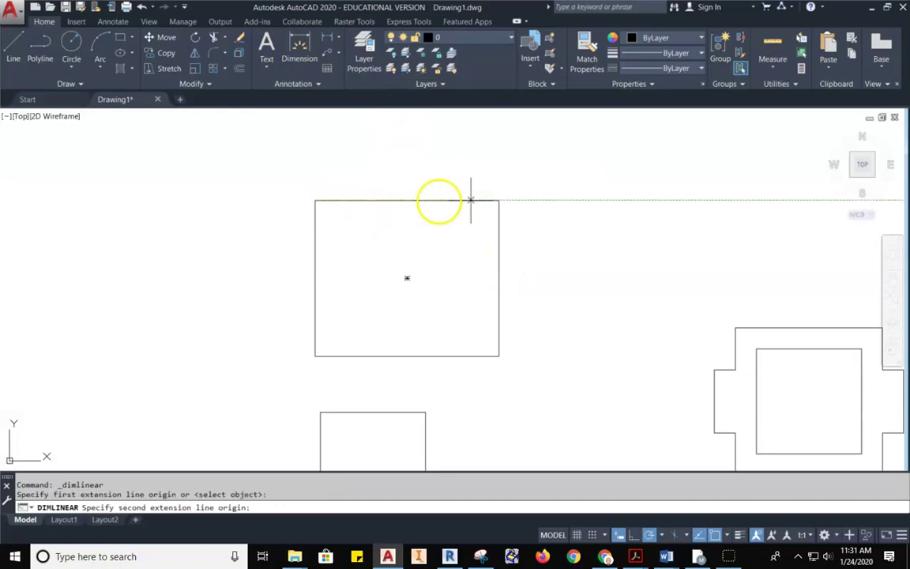
{"action": "left_click", "coordinate": [499, 201]}
{"action": "left_click", "coordinate": [493, 187]}
{"action": "scroll", "coordinate": [410, 167], "scroll_direction": "up", "scroll_amount": 6}
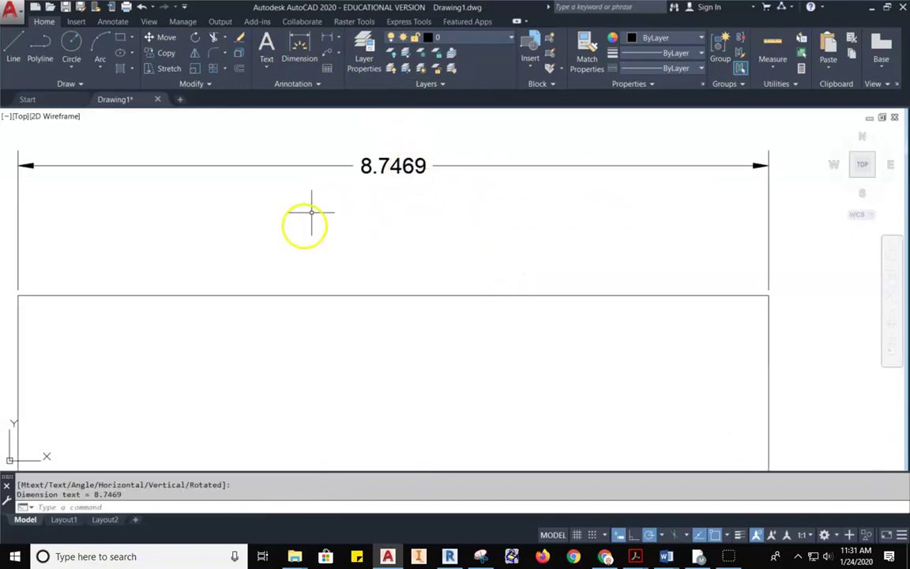
{"action": "scroll", "coordinate": [387, 158], "scroll_direction": "down", "scroll_amount": 2}
Add a 7.4190 linear height dimension along the rectangle's right side
{"action": "right_click", "coordinate": [512, 182]}
{"action": "left_click", "coordinate": [531, 190]}
{"action": "middle_click_drag", "start_coordinate": [618, 252], "coordinate": [514, 182]}
{"action": "left_click", "coordinate": [518, 176]}
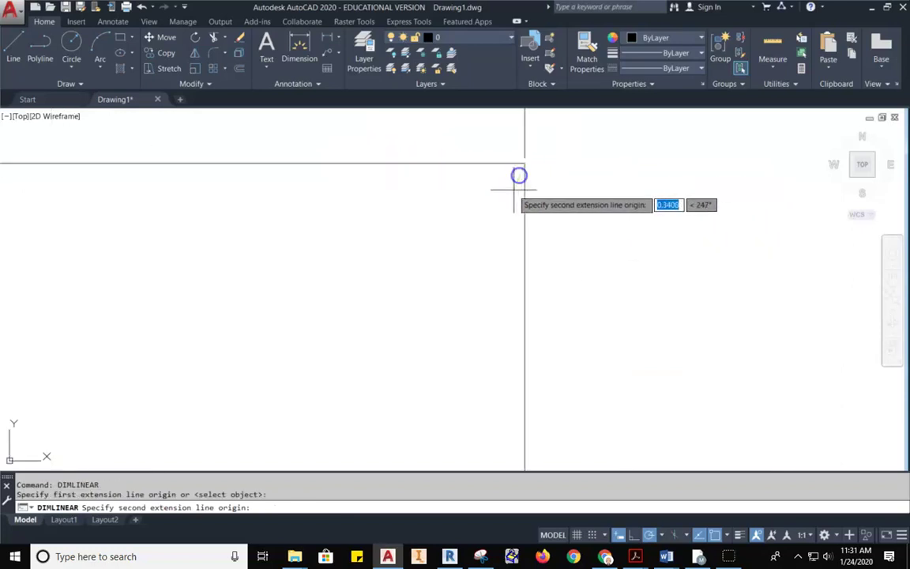
{"action": "scroll", "coordinate": [548, 294], "scroll_direction": "down", "scroll_amount": 5}
{"action": "middle_click_drag", "start_coordinate": [556, 431], "coordinate": [504, 335]}
{"action": "left_click", "coordinate": [494, 318]}
{"action": "left_click", "coordinate": [523, 261]}
{"action": "scroll", "coordinate": [527, 236], "scroll_direction": "up", "scroll_amount": 5}
{"action": "scroll", "coordinate": [526, 237], "scroll_direction": "down", "scroll_amount": 5}
{"action": "middle_click_drag", "start_coordinate": [367, 230], "coordinate": [531, 230]}
{"action": "left_click", "coordinate": [326, 39]}
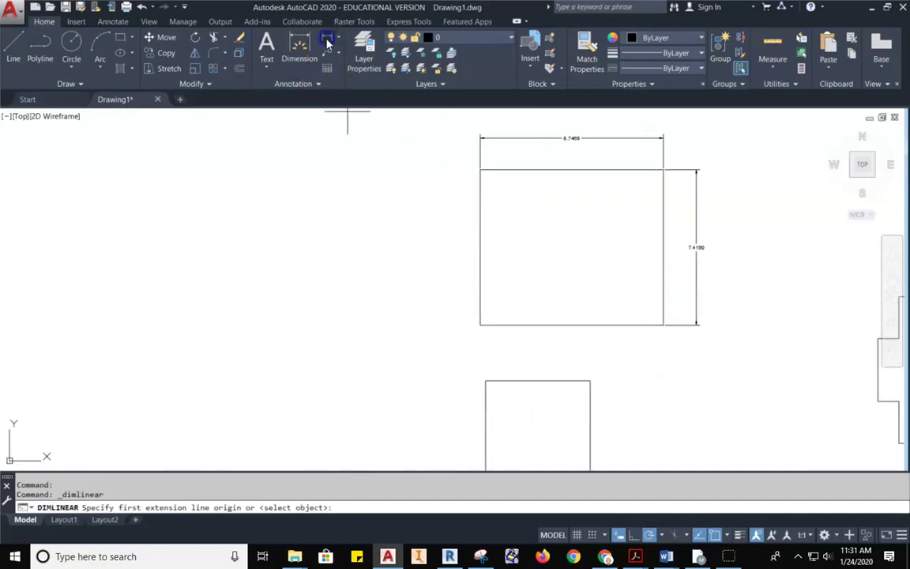
{"action": "left_click", "coordinate": [158, 320]}
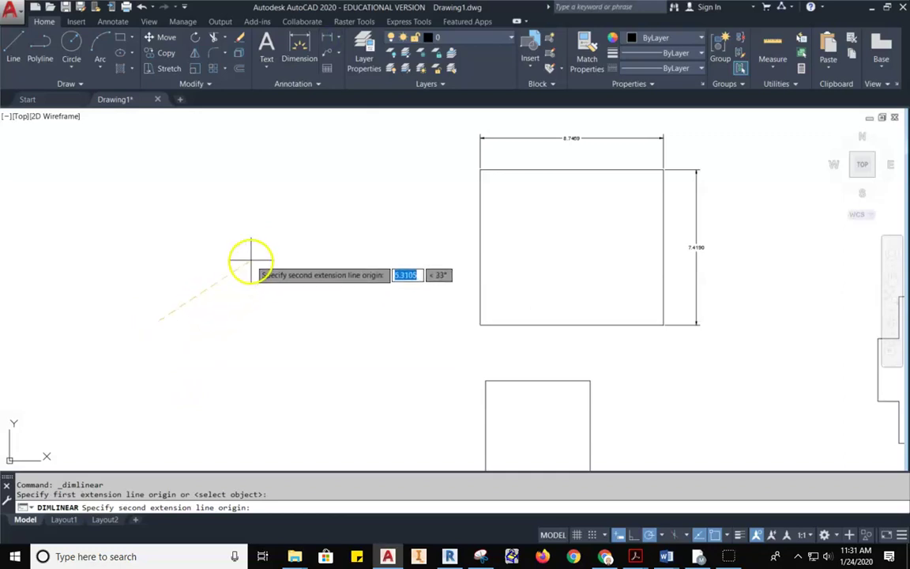
Draw a 5 × 5 rectangle left of the others using length 5 and width 5
{"action": "key", "text": "Escape"}
{"action": "left_click", "coordinate": [121, 39]}
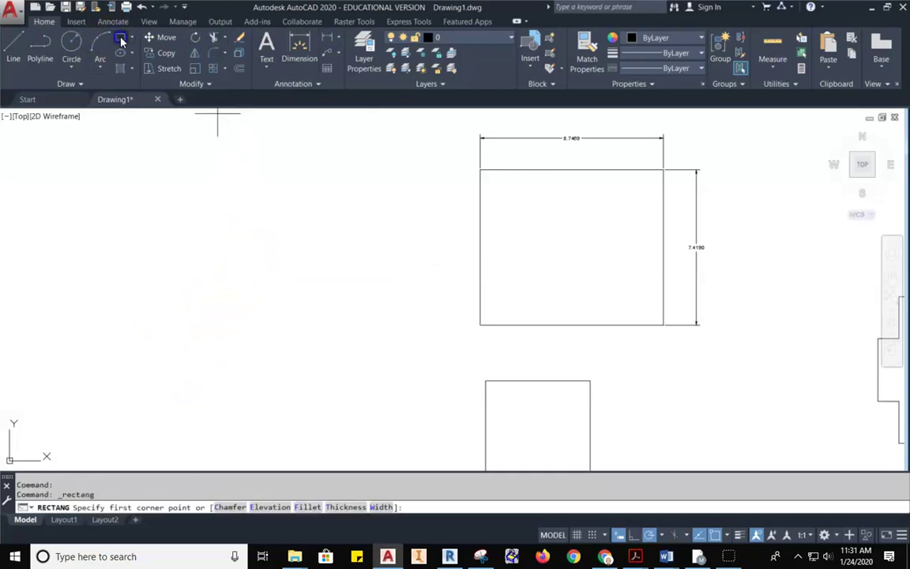
{"action": "left_click", "coordinate": [145, 407]}
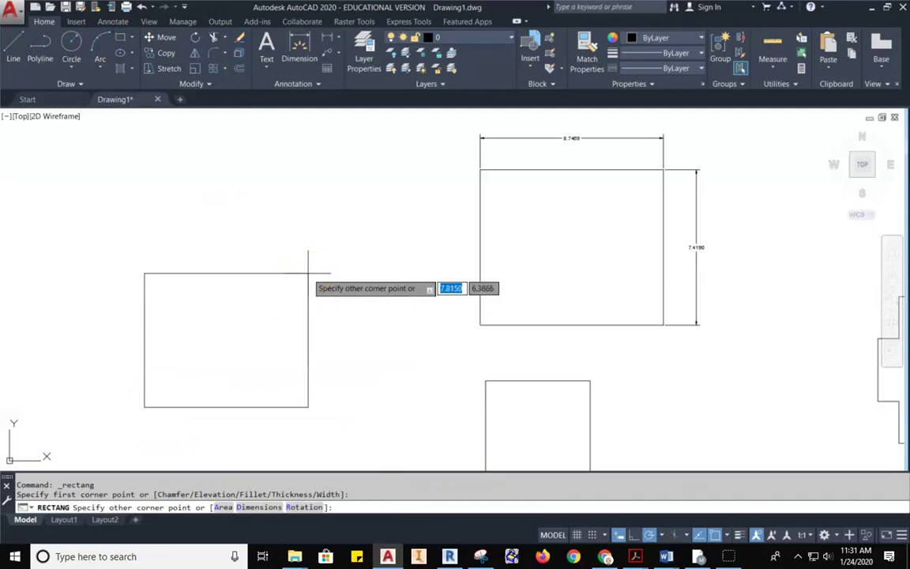
{"action": "left_click", "coordinate": [242, 464]}
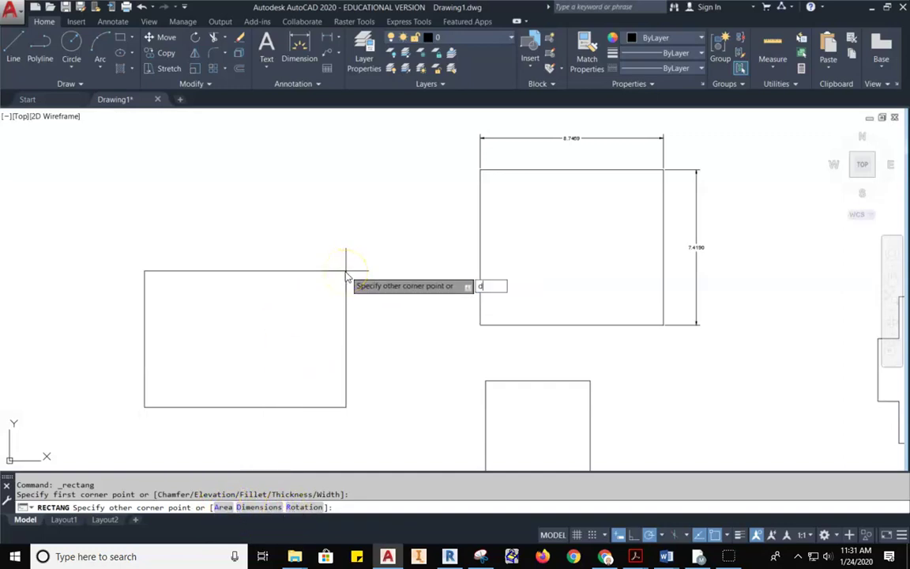
{"action": "key", "text": "Return"}
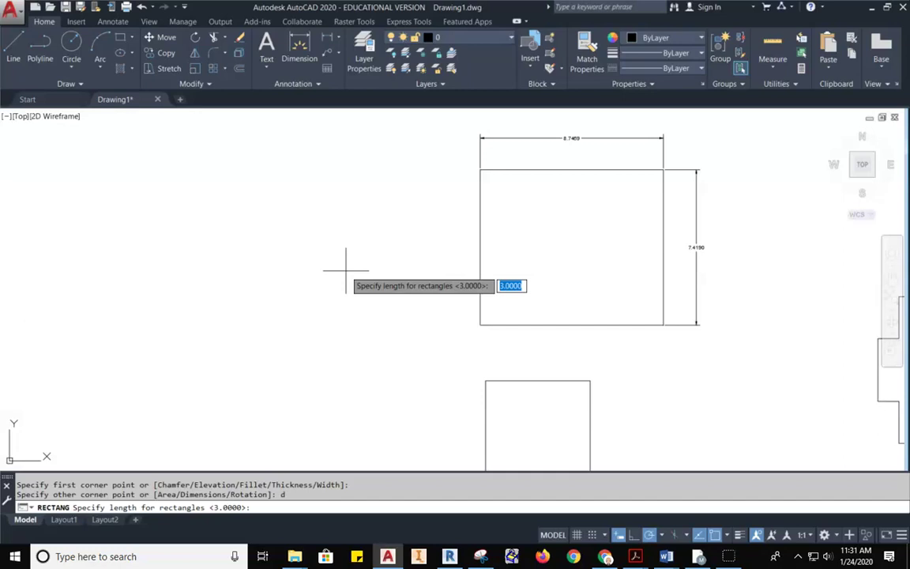
{"action": "key", "text": "Return"}
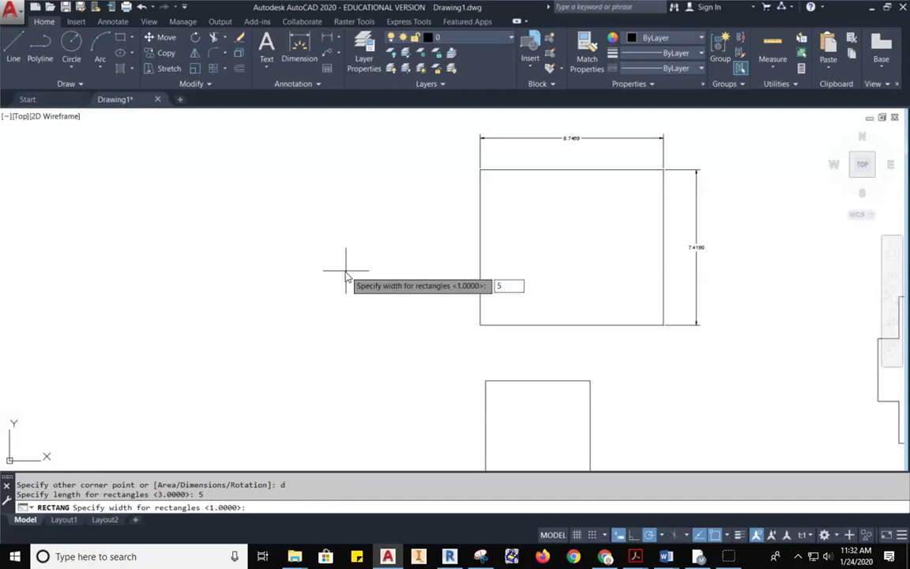
{"action": "type", "text": "5"}
{"action": "key", "text": "Return"}
{"action": "middle_click_drag", "start_coordinate": [188, 372], "coordinate": [335, 280]}
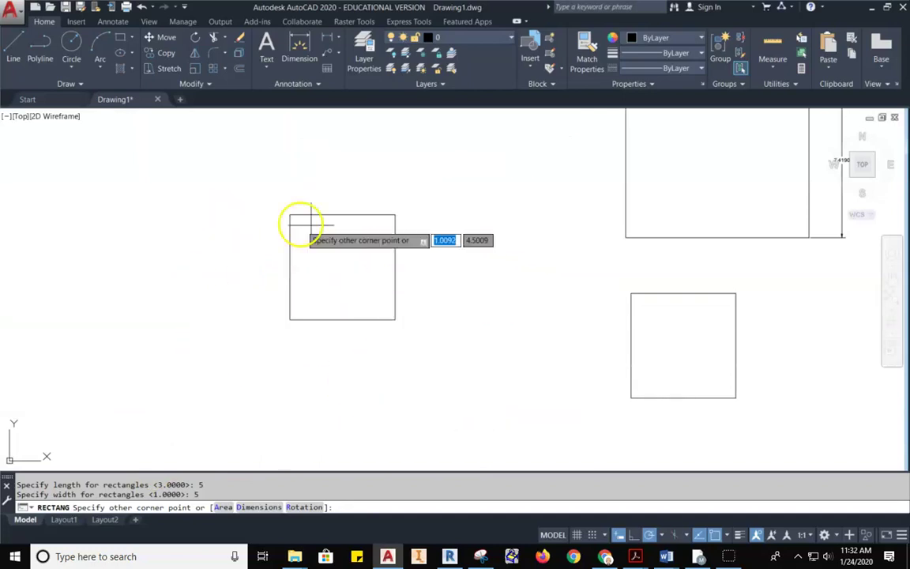
{"action": "left_click", "coordinate": [432, 166]}
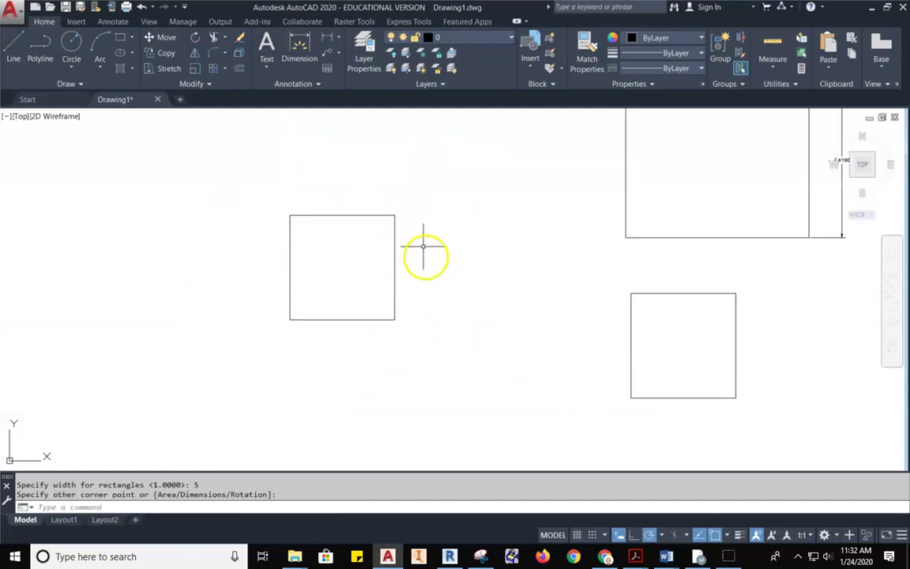
{"action": "left_click", "coordinate": [395, 215]}
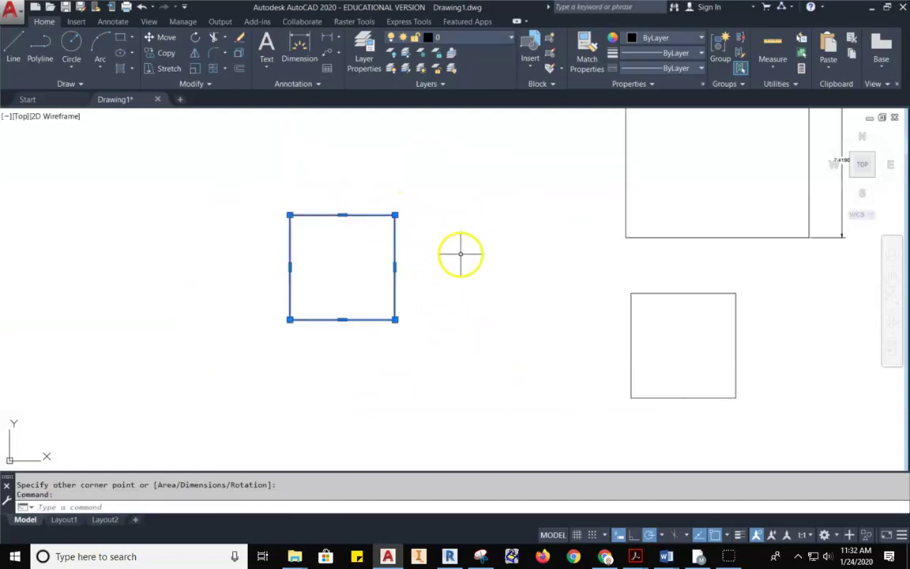
{"action": "scroll", "coordinate": [374, 249], "scroll_direction": "up", "scroll_amount": 3}
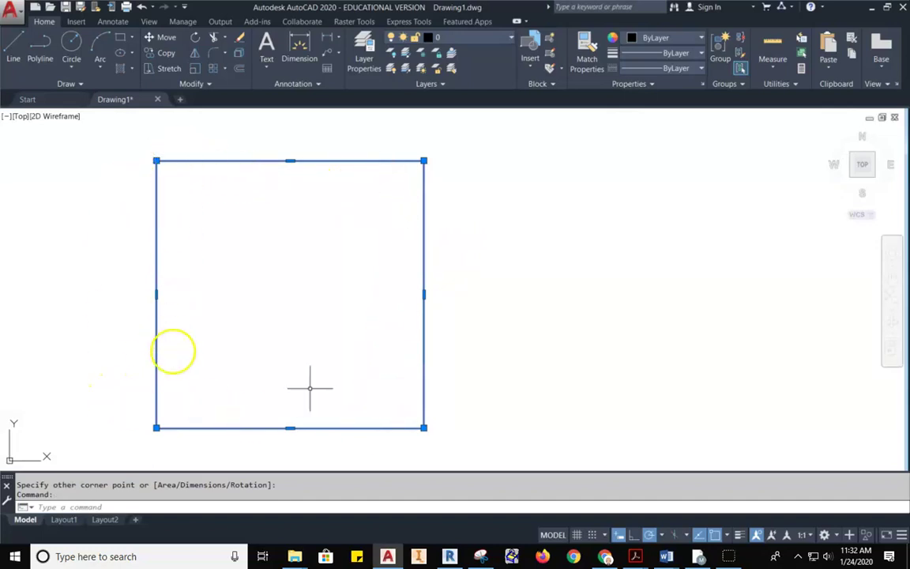
{"action": "scroll", "coordinate": [322, 259], "scroll_direction": "down", "scroll_amount": 2}
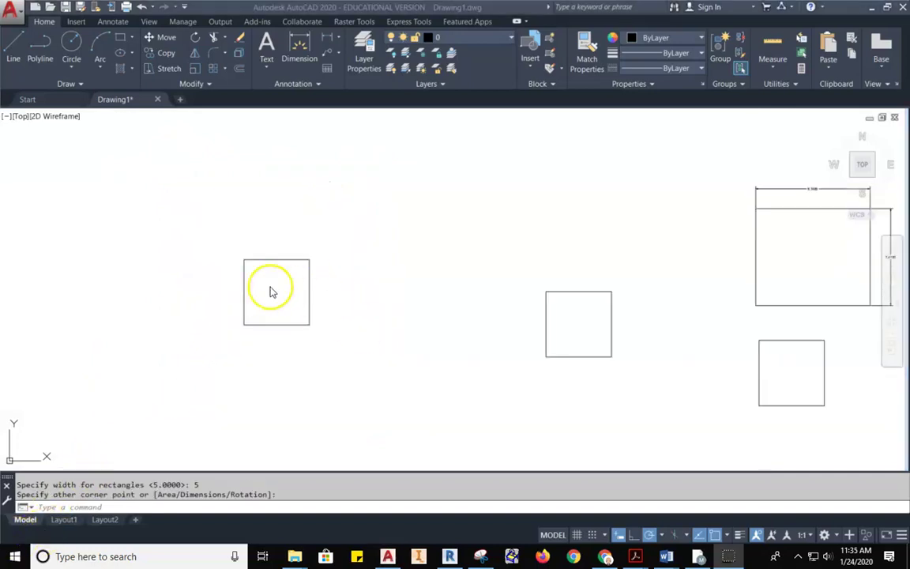
{"action": "scroll", "coordinate": [254, 281], "scroll_direction": "up", "scroll_amount": 5}
{"action": "scroll", "coordinate": [315, 274], "scroll_direction": "down", "scroll_amount": 3}
{"action": "scroll", "coordinate": [328, 253], "scroll_direction": "down", "scroll_amount": 2}
{"action": "scroll", "coordinate": [246, 278], "scroll_direction": "up", "scroll_amount": 2}
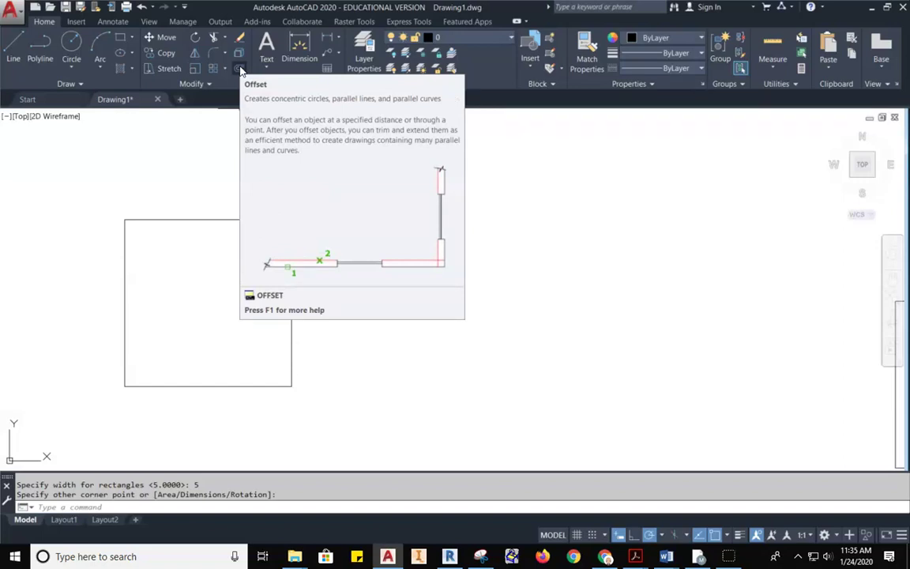
Draw a 10-unit horizontal line in the empty space above the squares
{"action": "middle_click_drag", "start_coordinate": [375, 201], "coordinate": [419, 333]}
{"action": "left_click", "coordinate": [18, 60]}
{"action": "scroll", "coordinate": [324, 224], "scroll_direction": "down", "scroll_amount": 2}
{"action": "middle_click_drag", "start_coordinate": [349, 226], "coordinate": [402, 254]}
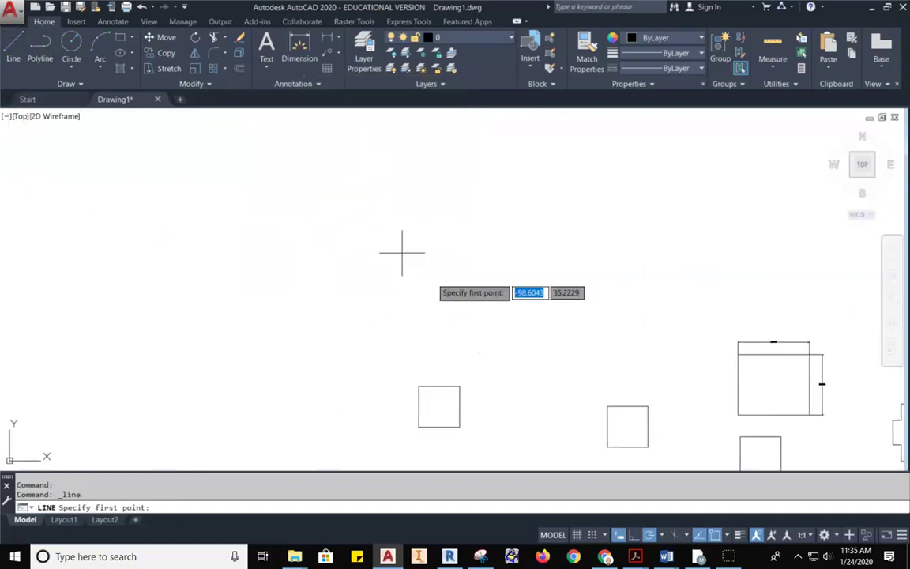
{"action": "left_click", "coordinate": [303, 245]}
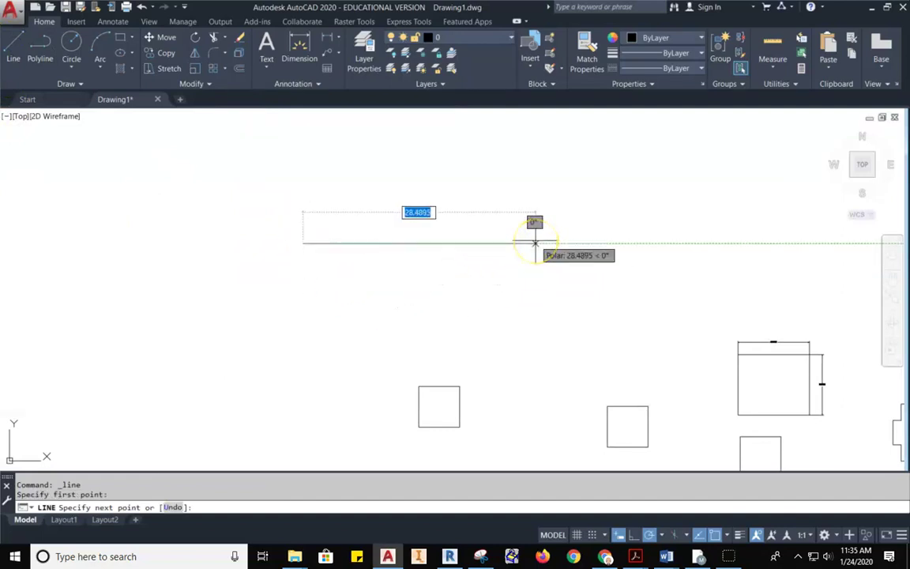
{"action": "type", "text": "10"}
{"action": "key", "text": "Return"}
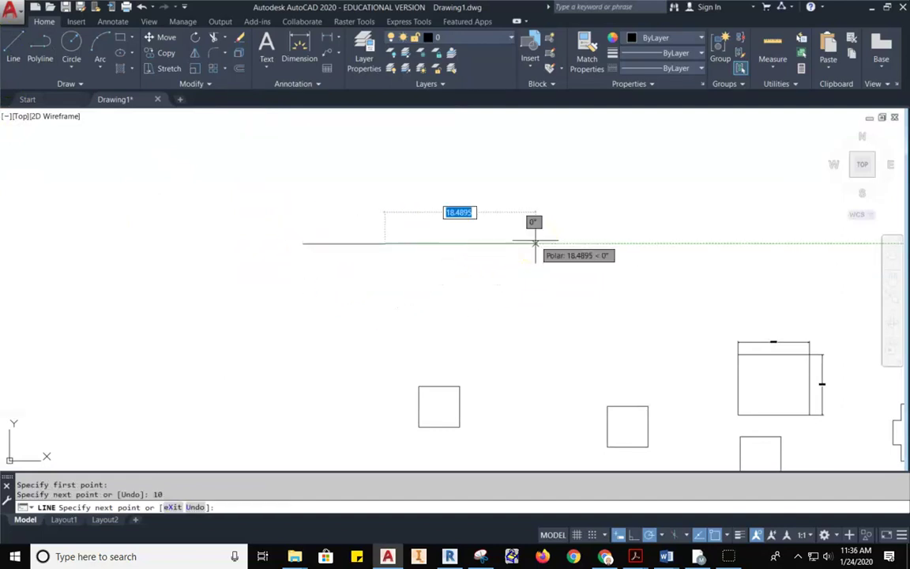
{"action": "key", "text": "Escape"}
{"action": "scroll", "coordinate": [324, 238], "scroll_direction": "up", "scroll_amount": 5}
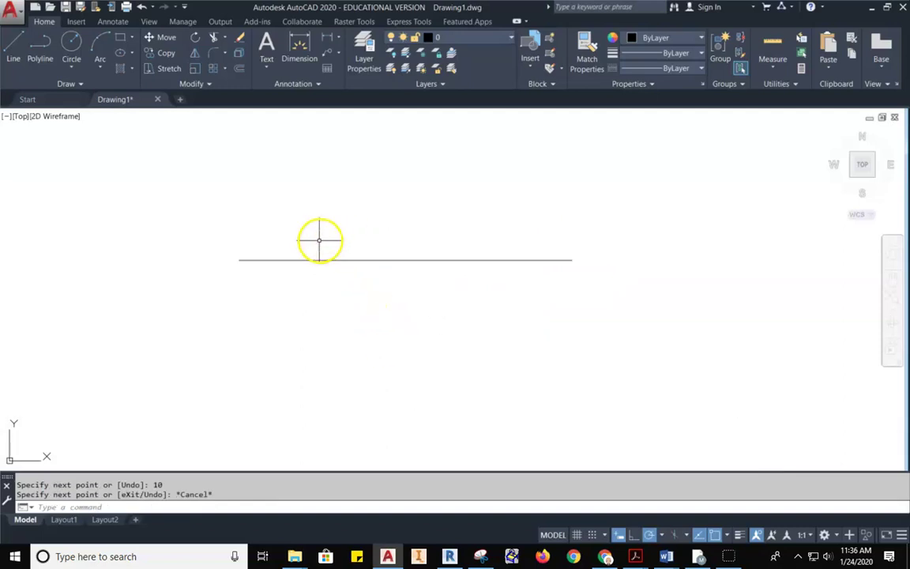
{"action": "middle_click_drag", "start_coordinate": [319, 240], "coordinate": [307, 319]}
{"action": "scroll", "coordinate": [332, 364], "scroll_direction": "up", "scroll_amount": 2}
{"action": "scroll", "coordinate": [207, 372], "scroll_direction": "down", "scroll_amount": 2}
{"action": "middle_click_drag", "start_coordinate": [211, 381], "coordinate": [228, 415]}
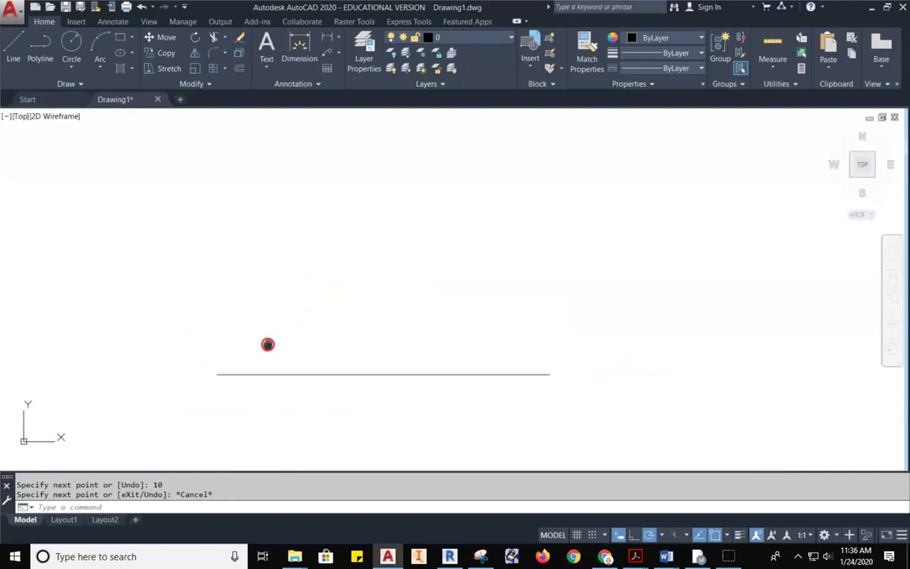
{"action": "middle_click_drag", "start_coordinate": [268, 345], "coordinate": [305, 359]}
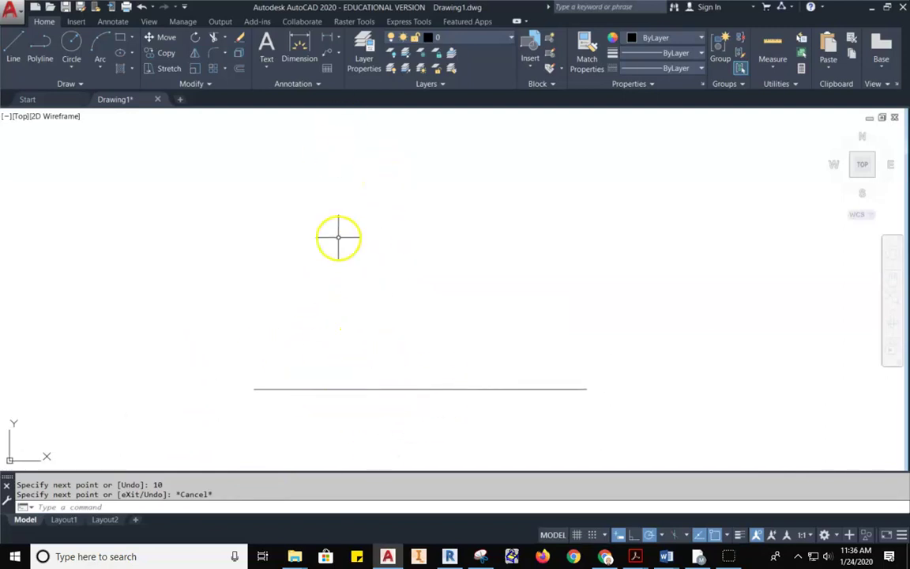
{"action": "left_click", "coordinate": [14, 556]}
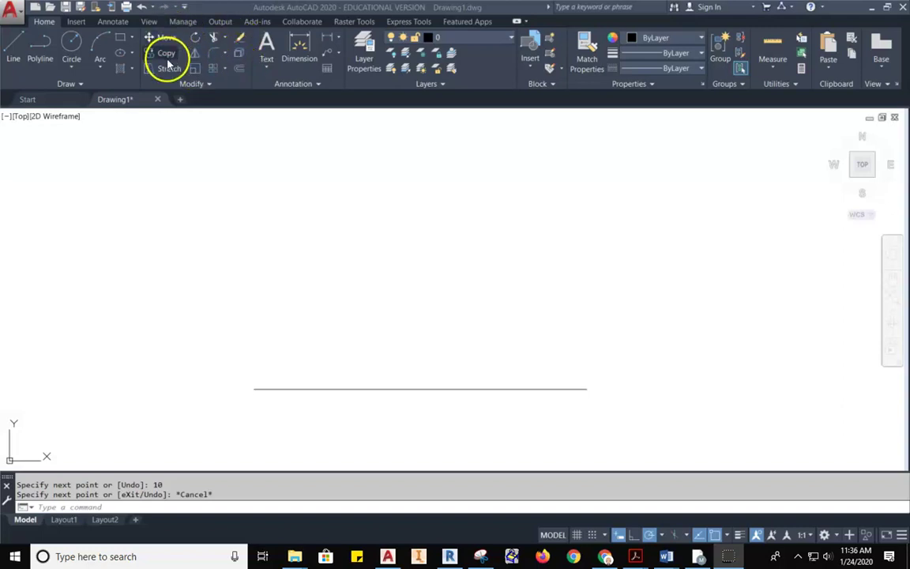
Start the Offset command from the Modify panel after two cancelled attempts
{"action": "left_click", "coordinate": [237, 71]}
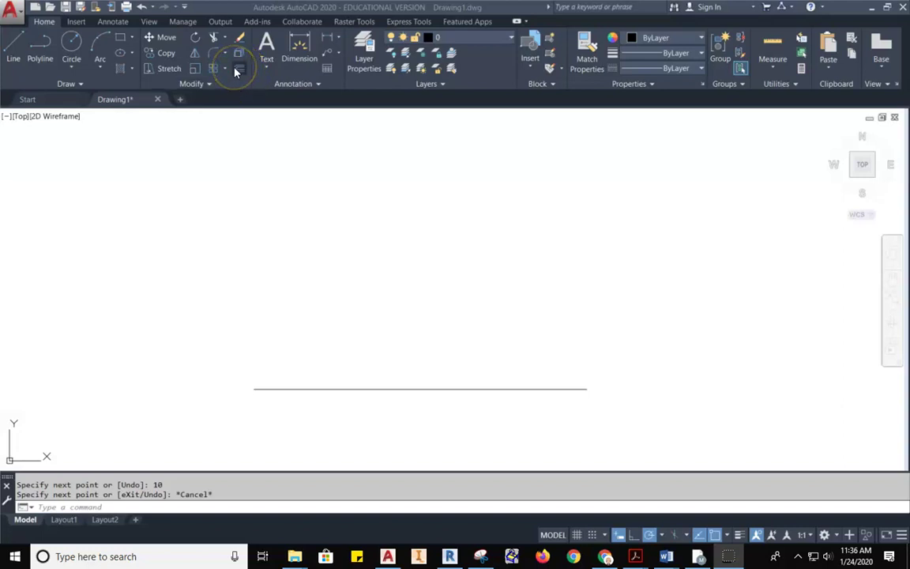
{"action": "left_click", "coordinate": [236, 71]}
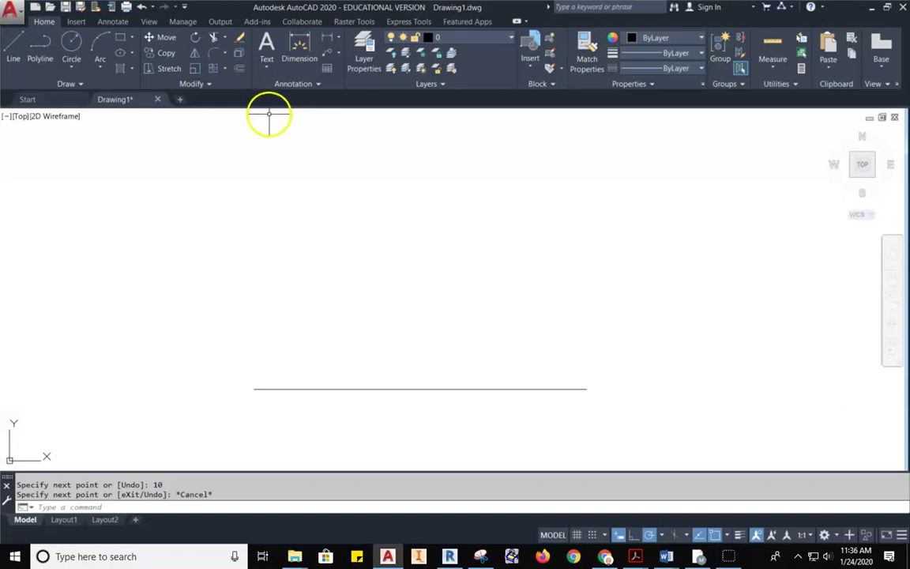
{"action": "left_click", "coordinate": [239, 68]}
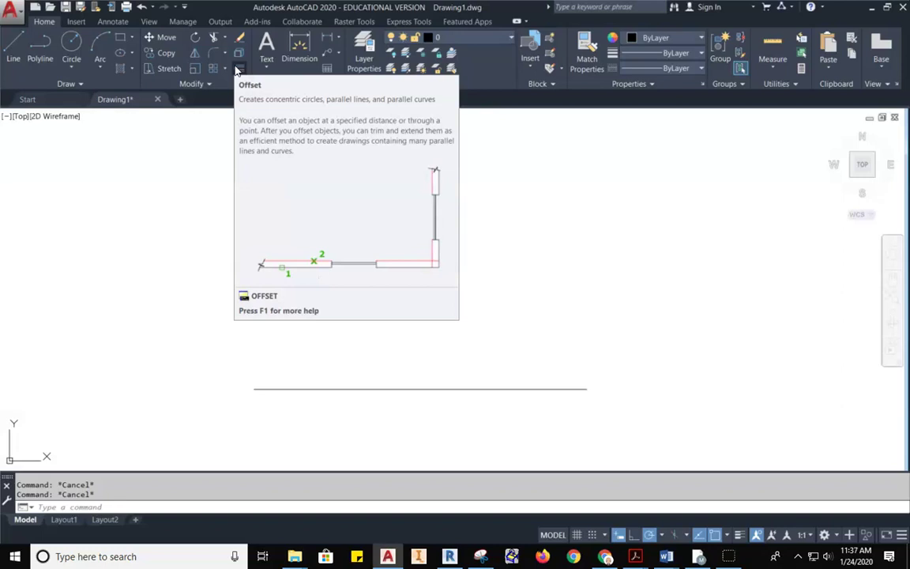
{"action": "left_click", "coordinate": [241, 71]}
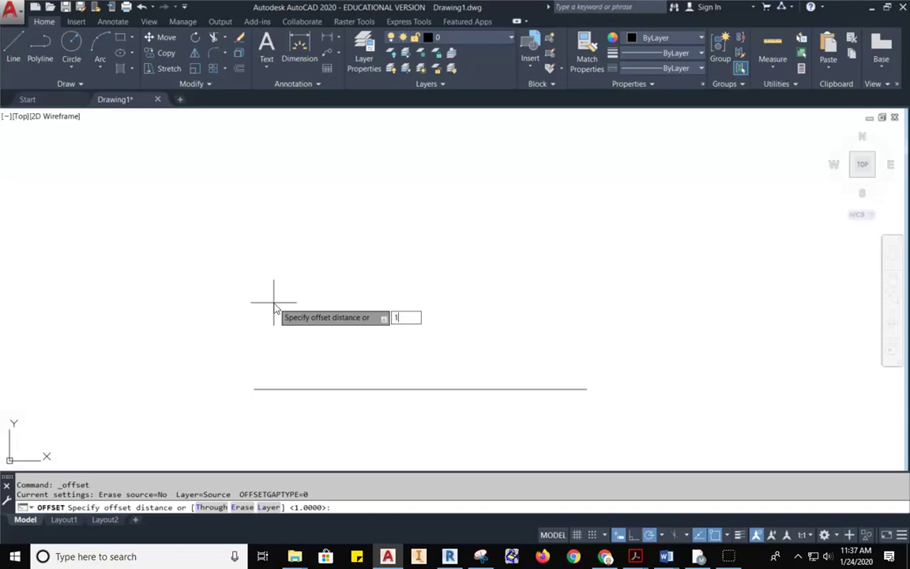
Offset the 10-unit line 1 unit upward to make its first parallel copy
{"action": "key", "text": "Return"}
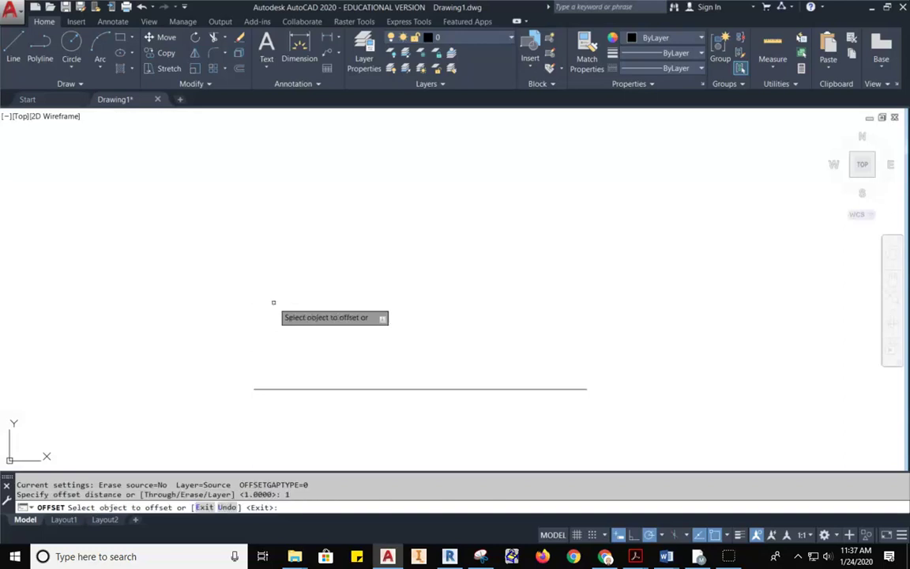
{"action": "left_click", "coordinate": [252, 295]}
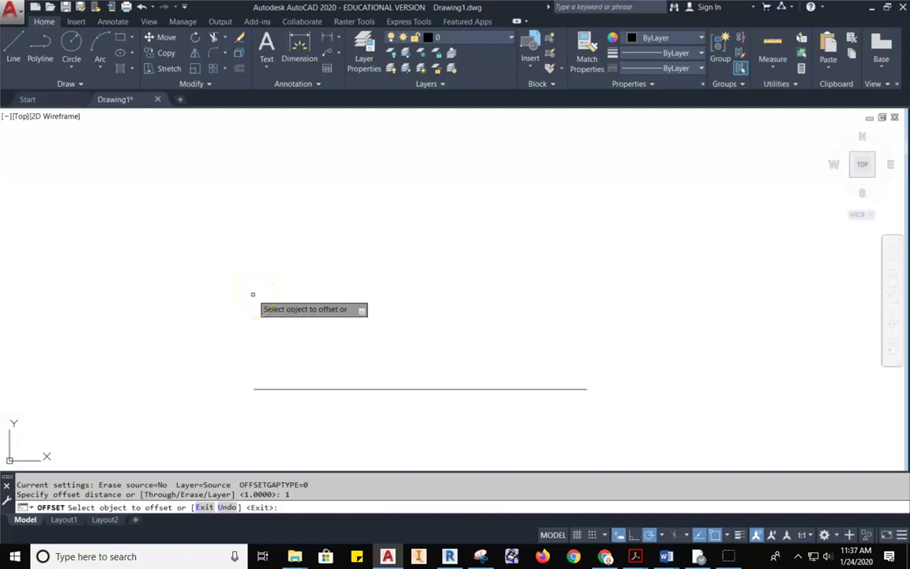
{"action": "left_click", "coordinate": [285, 292]}
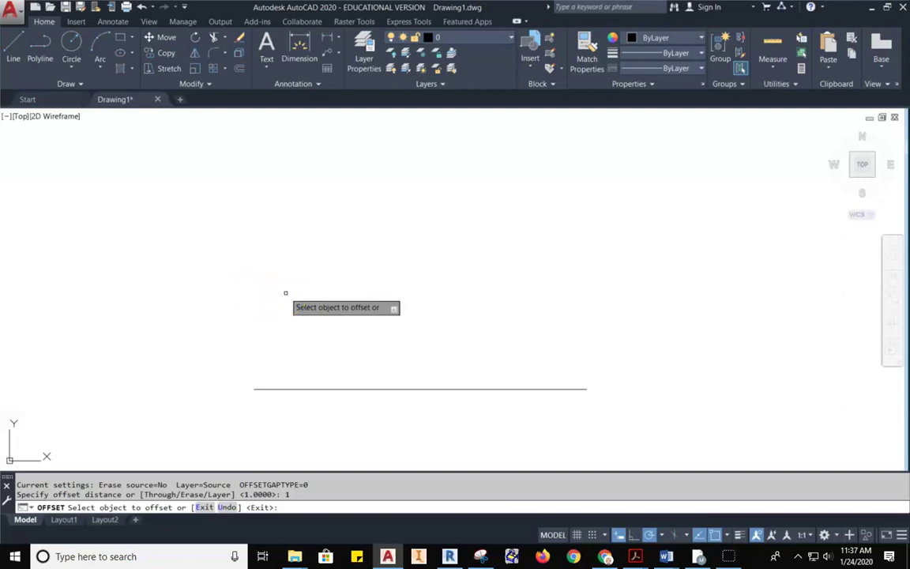
{"action": "left_click", "coordinate": [373, 389]}
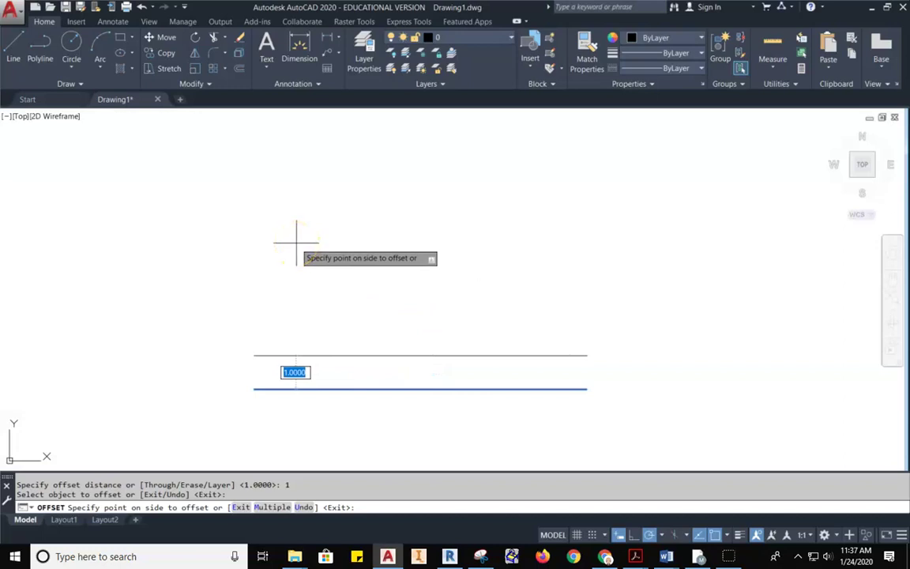
{"action": "middle_click_drag", "start_coordinate": [297, 244], "coordinate": [295, 167]}
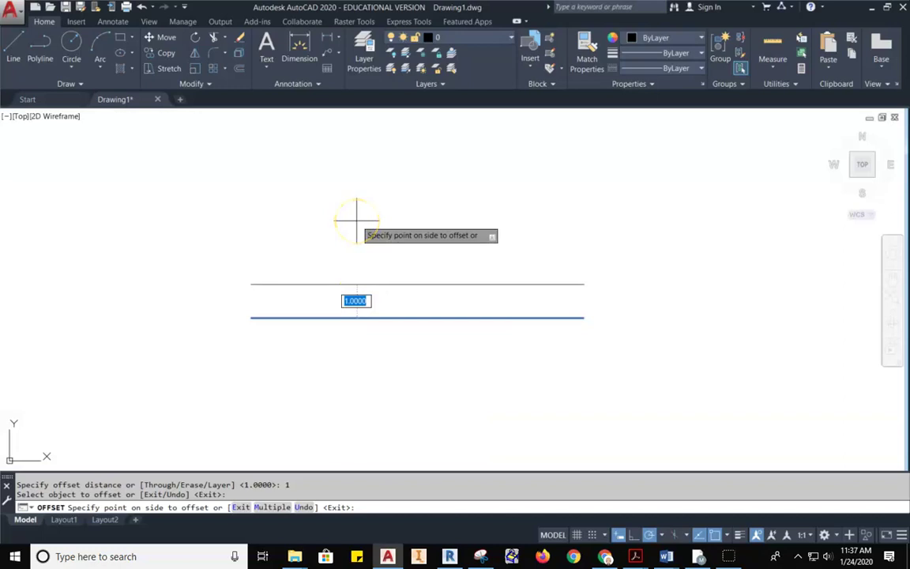
{"action": "middle_click_drag", "start_coordinate": [257, 180], "coordinate": [277, 236]}
{"action": "left_click", "coordinate": [239, 214]}
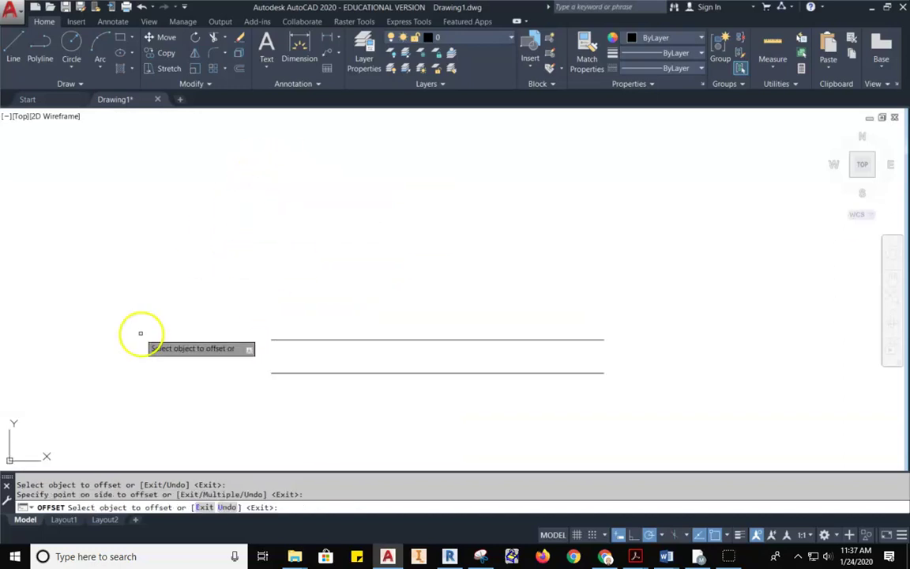
Offset each new top line 1 unit upward twice more, giving four lines
{"action": "left_click", "coordinate": [344, 340]}
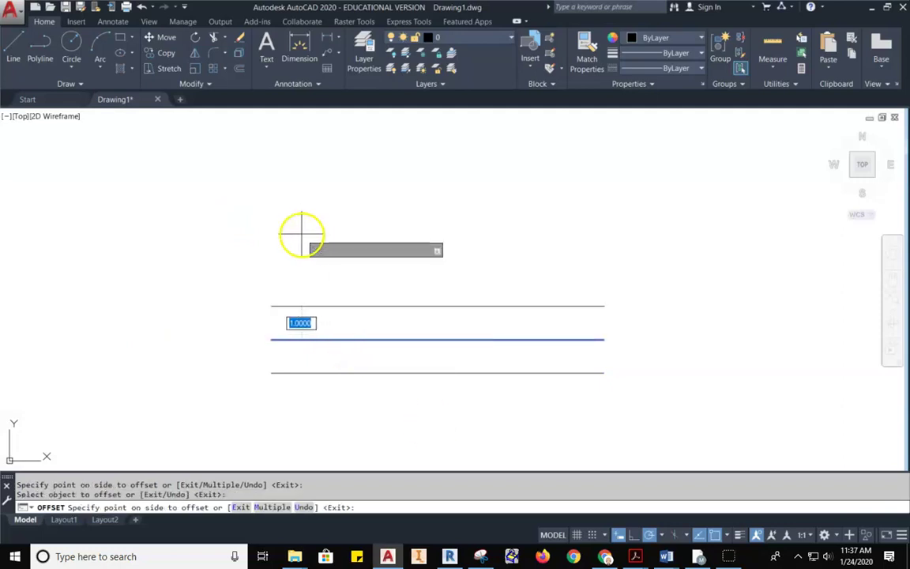
{"action": "left_click", "coordinate": [326, 292]}
{"action": "left_click", "coordinate": [325, 306]}
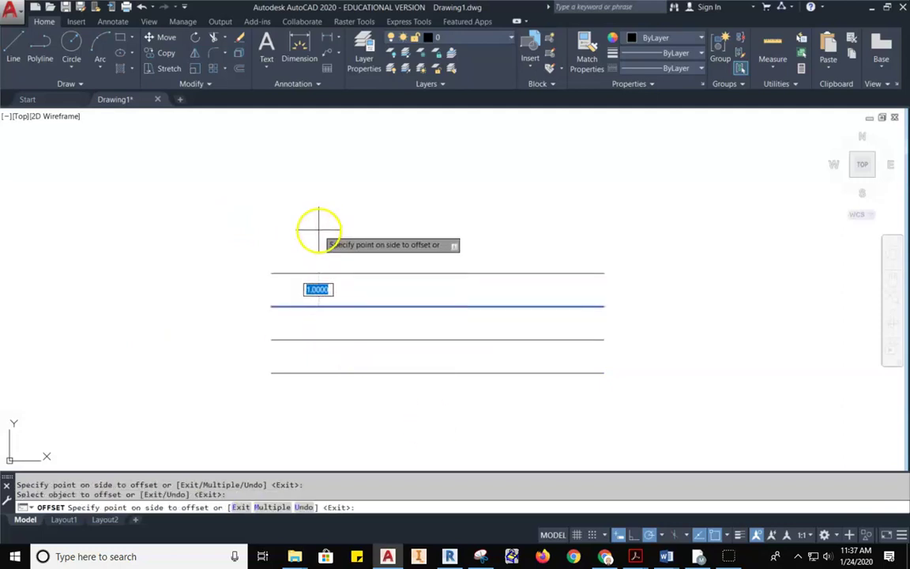
{"action": "left_click", "coordinate": [319, 229]}
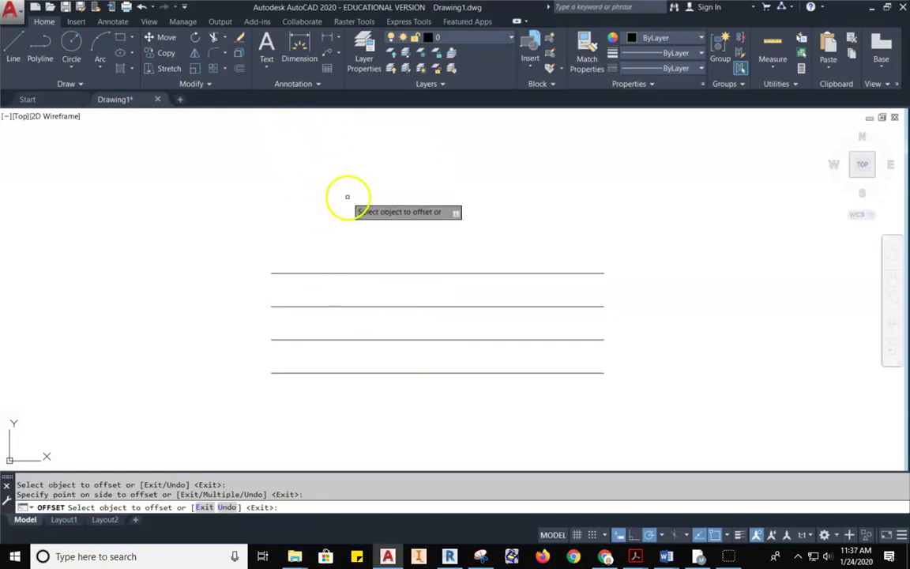
{"action": "middle_click_drag", "start_coordinate": [347, 197], "coordinate": [333, 262]}
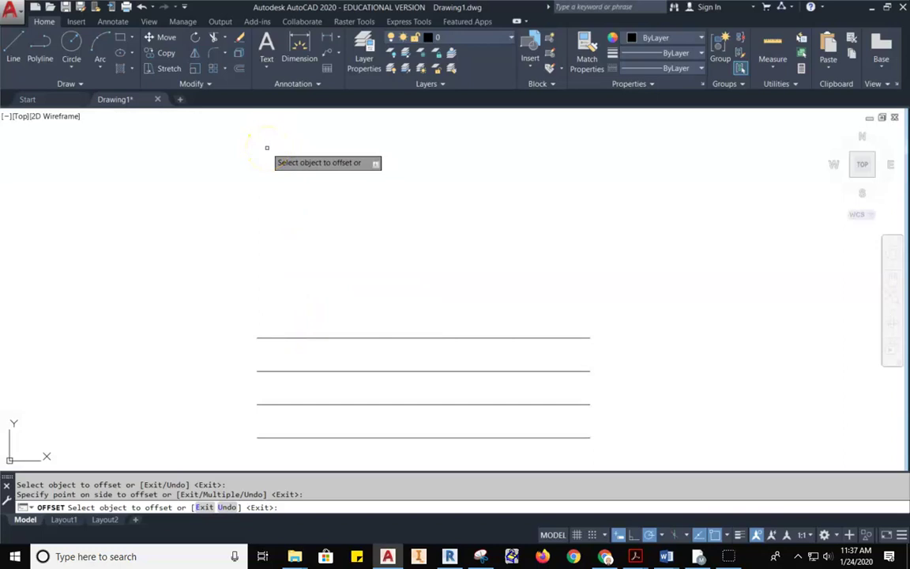
{"action": "scroll", "coordinate": [243, 214], "scroll_direction": "down", "scroll_amount": 4}
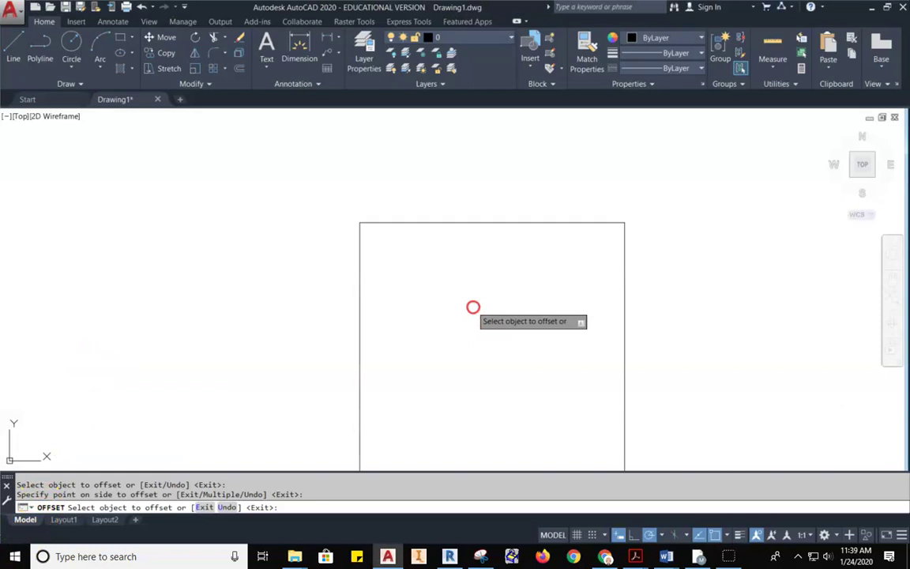
Window-select the small square and move it beside the other 5 × 5 square
{"action": "scroll", "coordinate": [472, 308], "scroll_direction": "down", "scroll_amount": 2}
{"action": "key", "text": "Escape"}
{"action": "key", "text": "Escape"}
{"action": "middle_click_drag", "start_coordinate": [628, 386], "coordinate": [404, 214]}
{"action": "scroll", "coordinate": [495, 232], "scroll_direction": "down", "scroll_amount": 4}
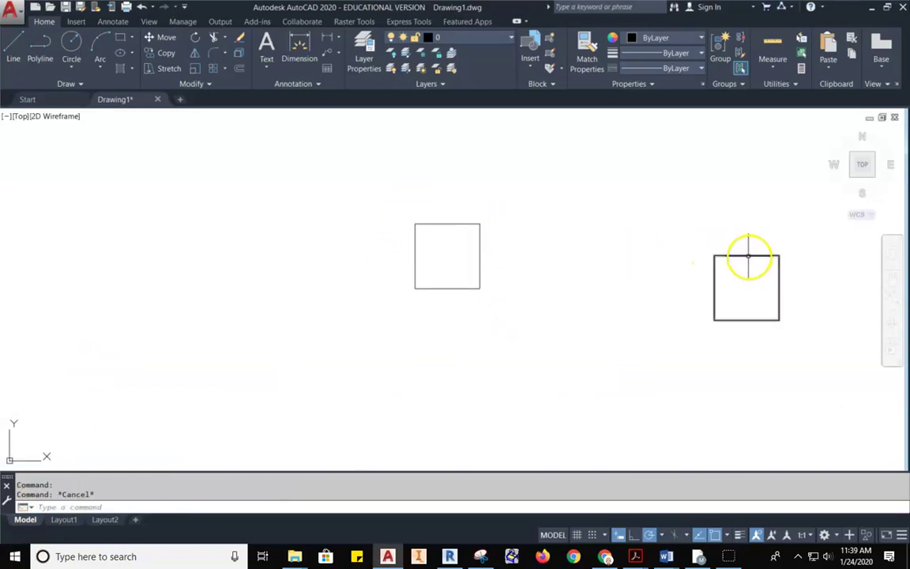
{"action": "scroll", "coordinate": [748, 256], "scroll_direction": "down", "scroll_amount": 4}
{"action": "middle_click_drag", "start_coordinate": [697, 264], "coordinate": [630, 309]}
{"action": "scroll", "coordinate": [629, 309], "scroll_direction": "up", "scroll_amount": 2}
{"action": "left_click", "coordinate": [670, 286]}
{"action": "left_click", "coordinate": [569, 324]}
{"action": "left_click", "coordinate": [158, 39]}
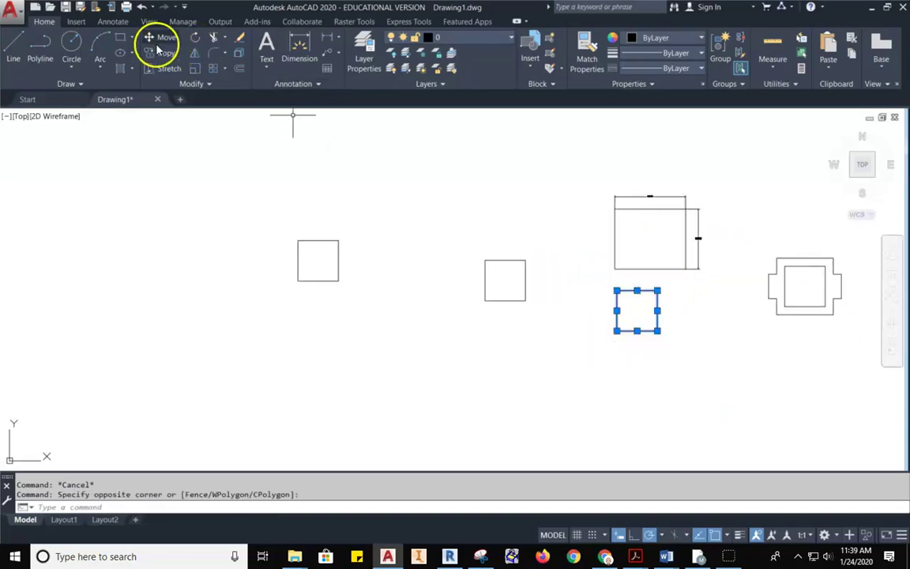
{"action": "left_click", "coordinate": [636, 315]}
{"action": "scroll", "coordinate": [454, 281], "scroll_direction": "up", "scroll_amount": 5}
{"action": "left_click", "coordinate": [354, 307]}
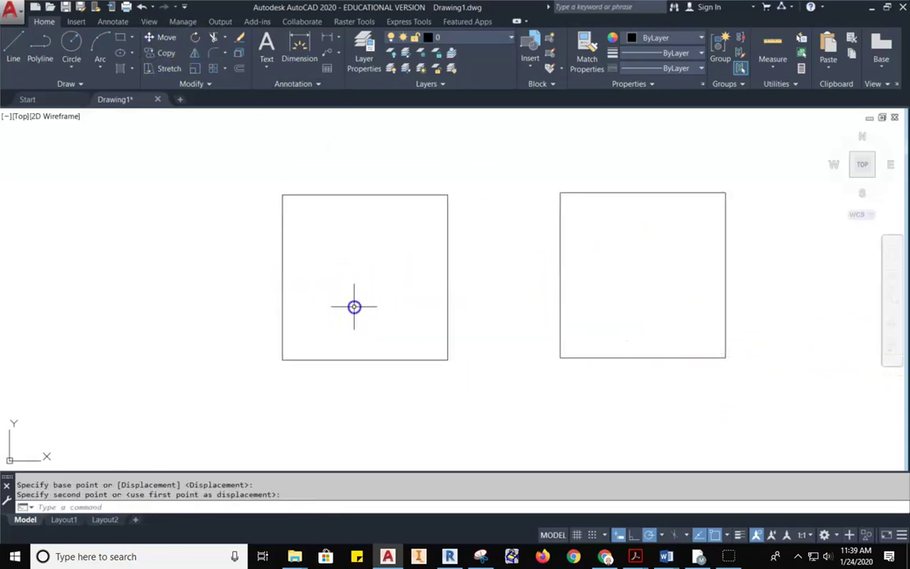
{"action": "key", "text": "Escape"}
Centre both squares in view and clear all selections
{"action": "scroll", "coordinate": [354, 306], "scroll_direction": "down", "scroll_amount": 2}
{"action": "middle_click_drag", "start_coordinate": [400, 288], "coordinate": [497, 244]}
{"action": "left_click", "coordinate": [493, 240]}
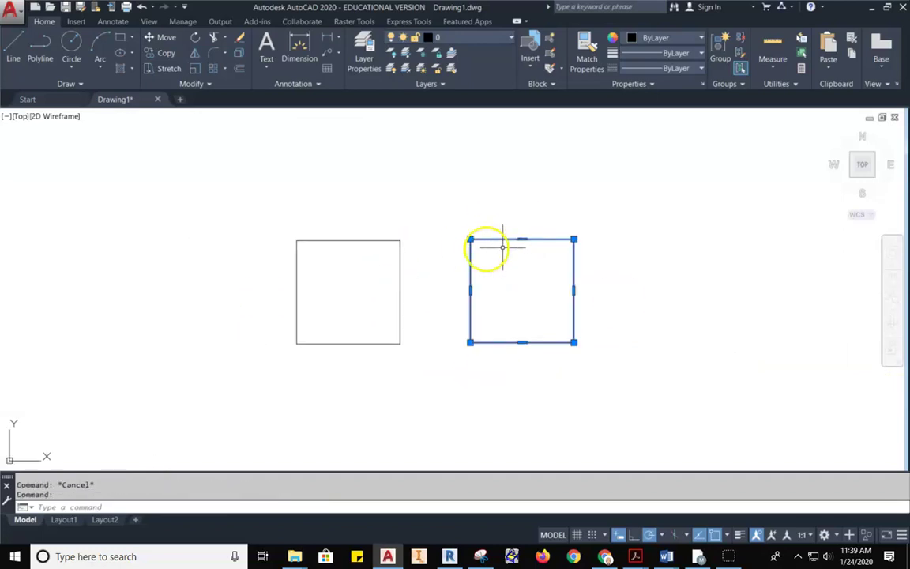
{"action": "scroll", "coordinate": [501, 241], "scroll_direction": "up", "scroll_amount": 4}
{"action": "scroll", "coordinate": [508, 238], "scroll_direction": "down", "scroll_amount": 2}
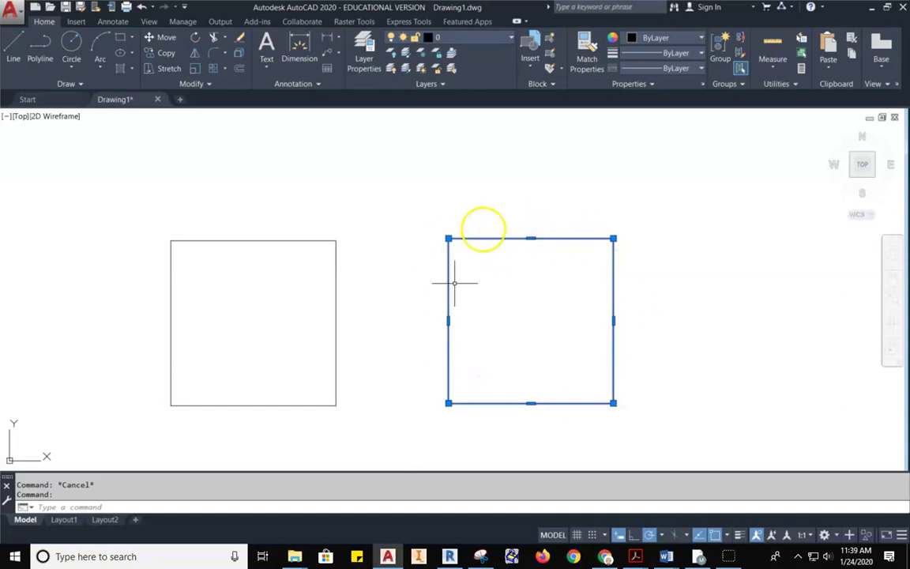
{"action": "key", "text": "Escape"}
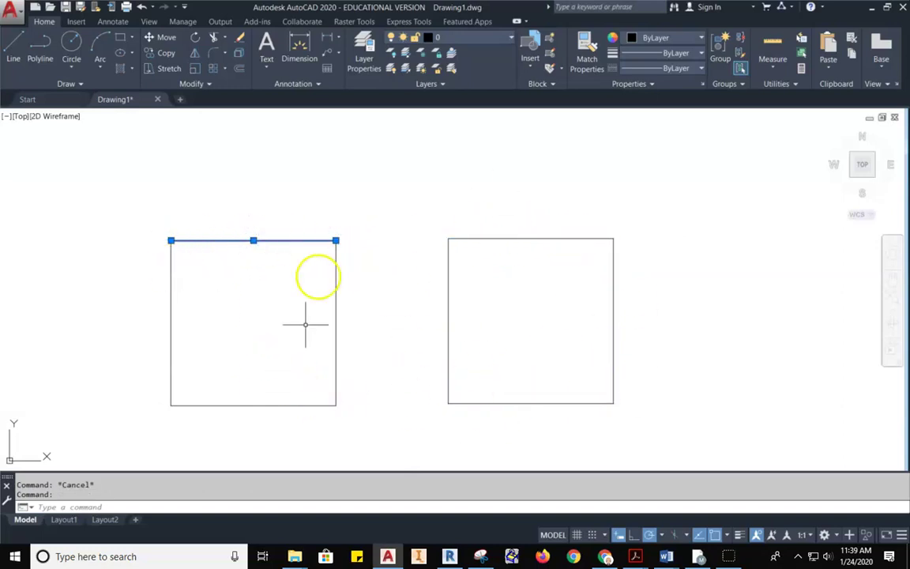
{"action": "key", "text": "Escape"}
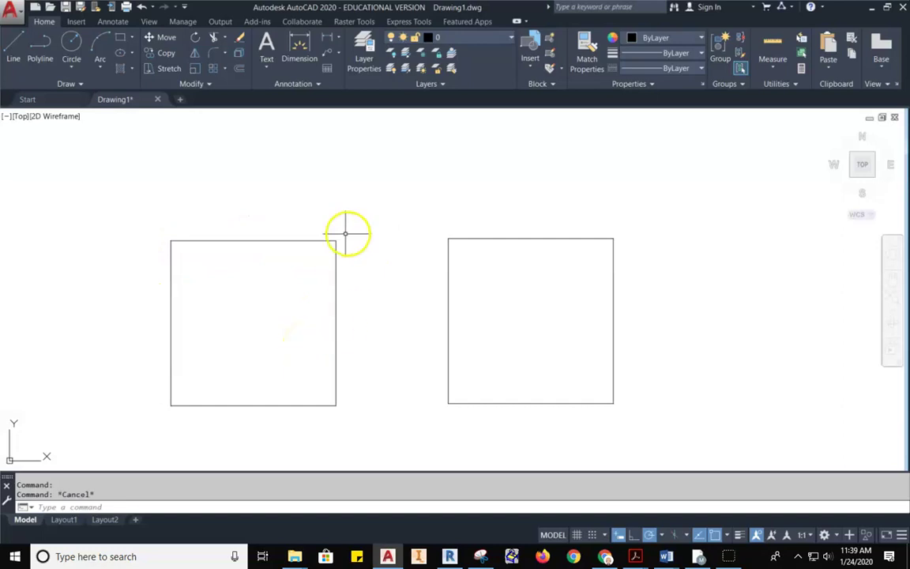
Offset all four edges of the left square and the whole right square 1 unit inward
{"action": "middle_click_drag", "start_coordinate": [344, 234], "coordinate": [430, 210]}
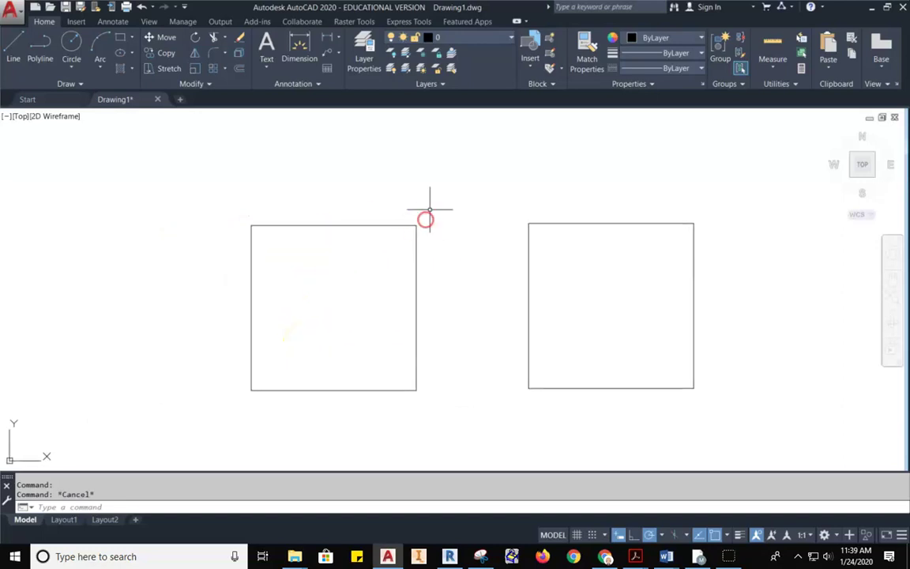
{"action": "left_click", "coordinate": [239, 69]}
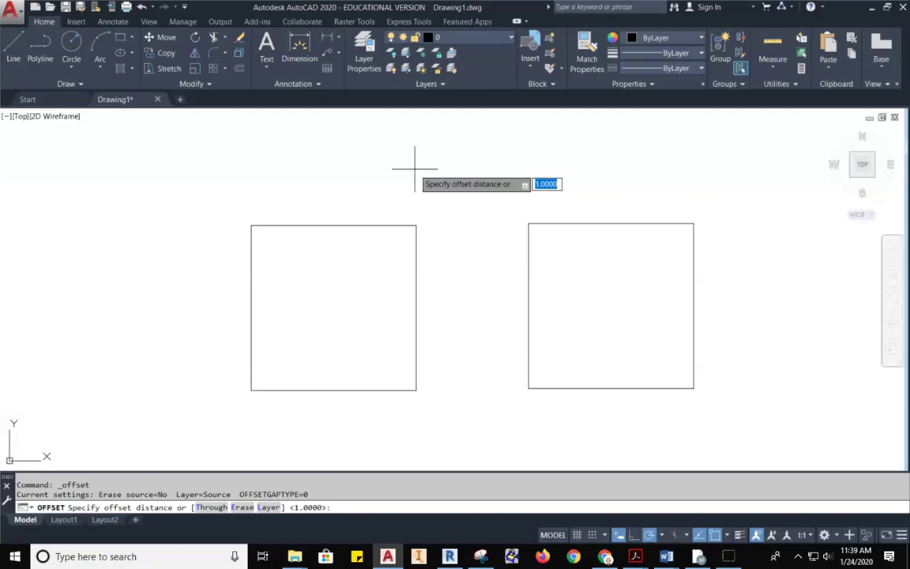
{"action": "key", "text": "Return"}
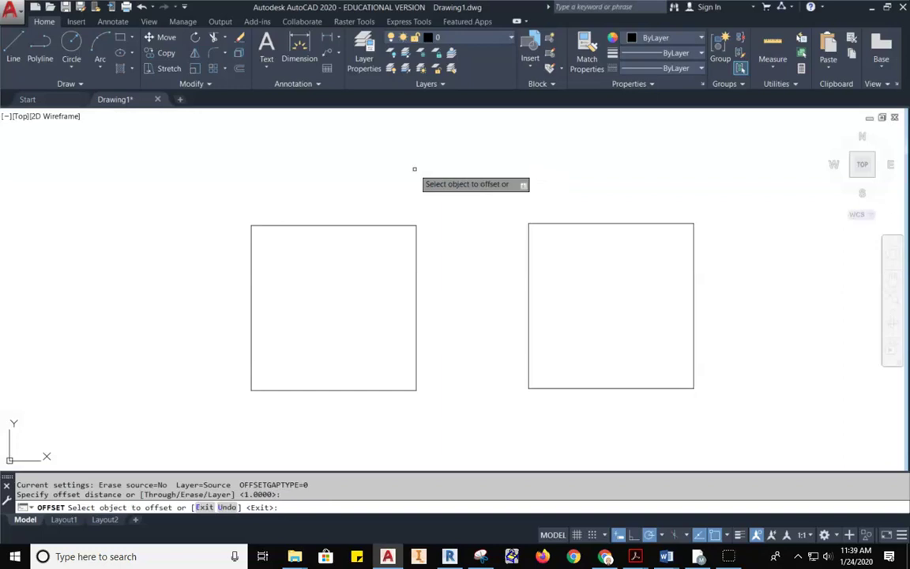
{"action": "left_click", "coordinate": [356, 225]}
{"action": "left_click", "coordinate": [356, 287]}
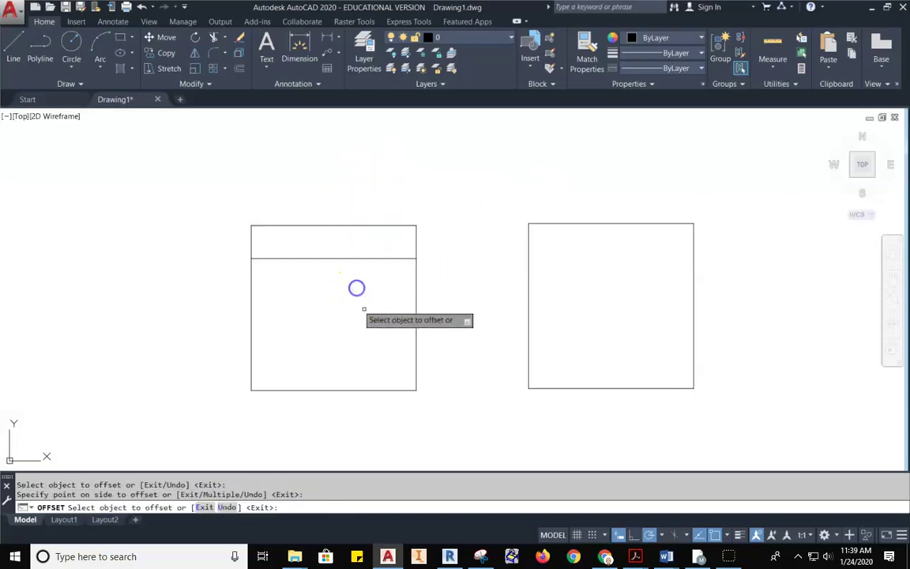
{"action": "left_click", "coordinate": [417, 314]}
{"action": "left_click", "coordinate": [340, 309]}
{"action": "left_click", "coordinate": [353, 391]}
{"action": "left_click", "coordinate": [353, 300]}
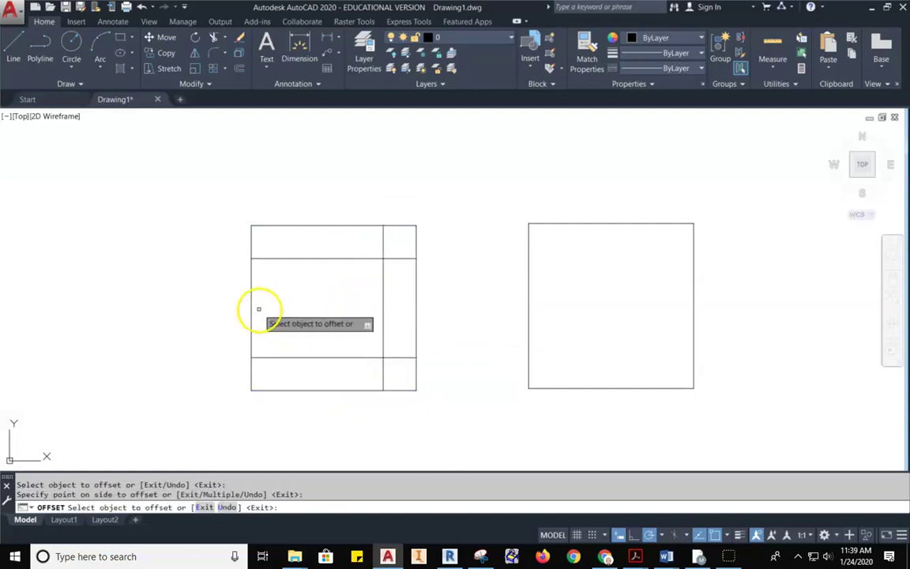
{"action": "left_click", "coordinate": [252, 306]}
{"action": "left_click", "coordinate": [340, 320]}
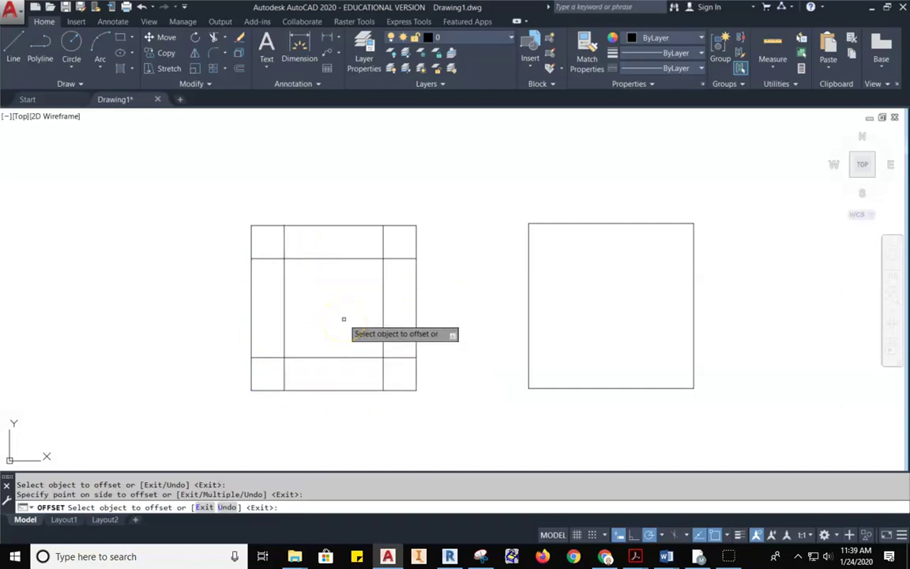
{"action": "left_click", "coordinate": [607, 223]}
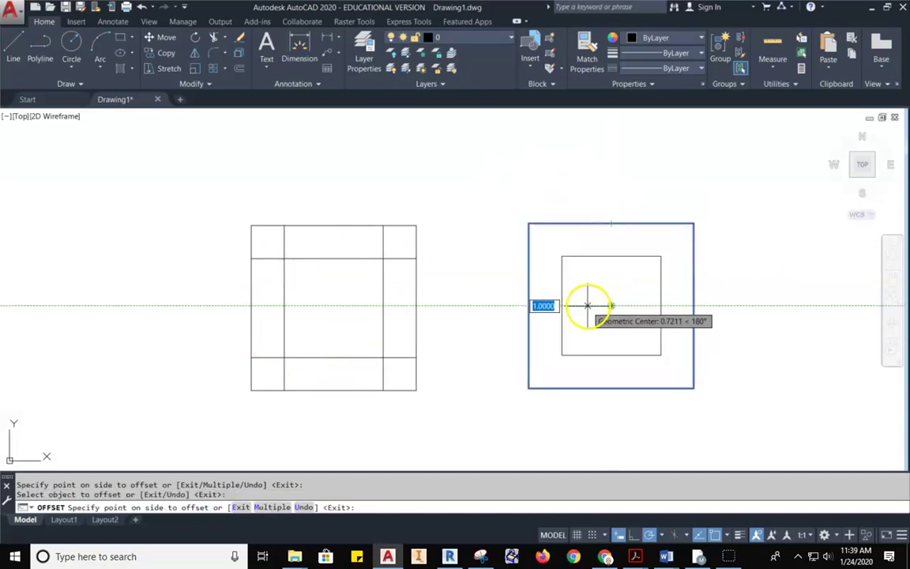
{"action": "left_click", "coordinate": [587, 305]}
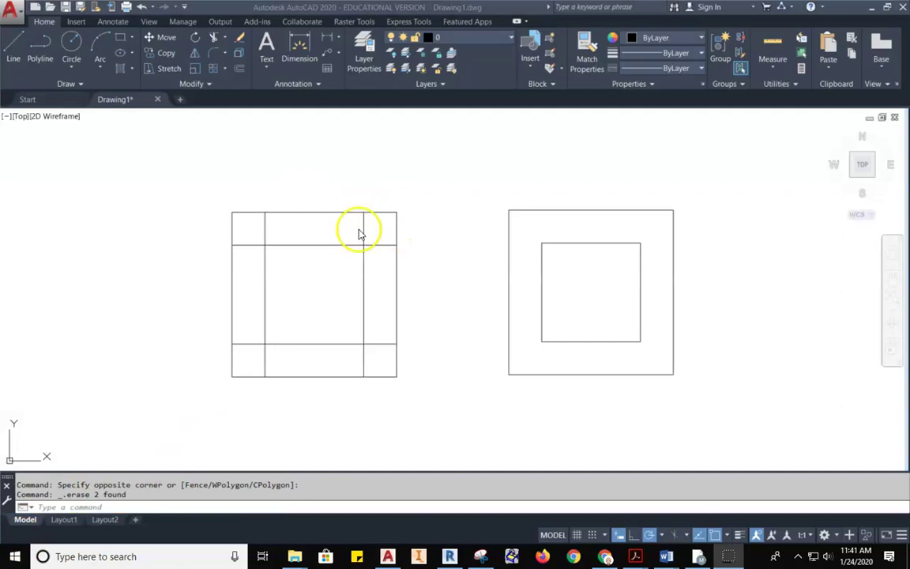
{"action": "scroll", "coordinate": [360, 234], "scroll_direction": "up", "scroll_amount": 4}
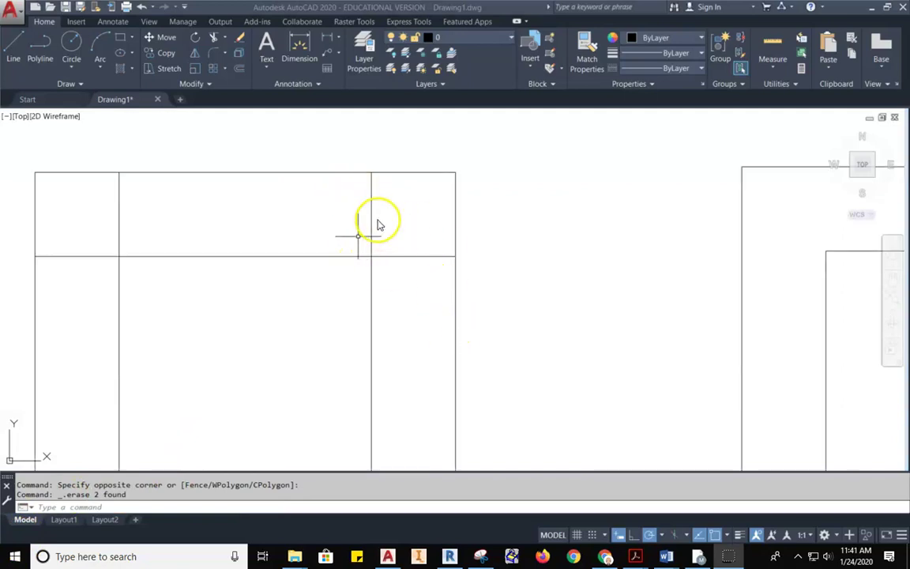
{"action": "scroll", "coordinate": [402, 234], "scroll_direction": "down", "scroll_amount": 3}
{"action": "scroll", "coordinate": [433, 211], "scroll_direction": "up", "scroll_amount": 4}
{"action": "scroll", "coordinate": [449, 211], "scroll_direction": "down", "scroll_amount": 3}
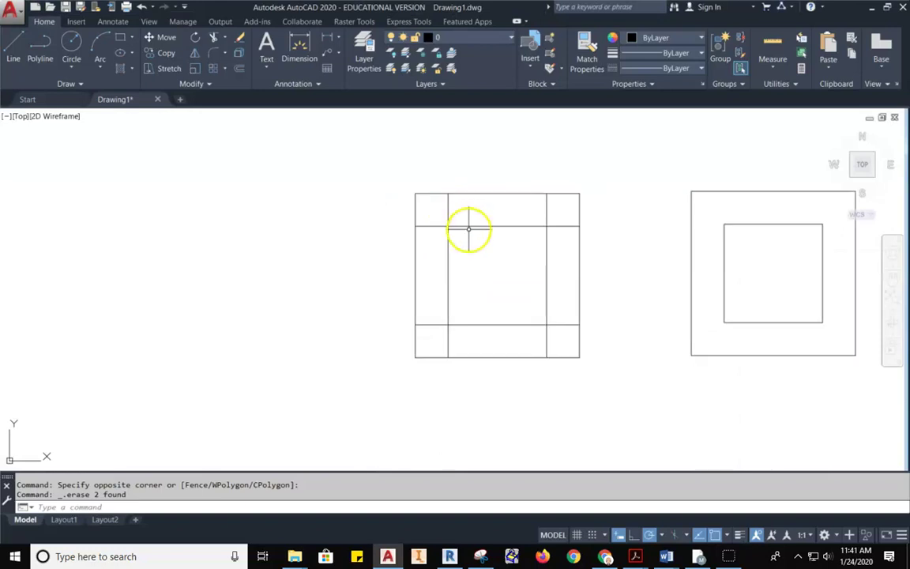
{"action": "scroll", "coordinate": [421, 210], "scroll_direction": "up", "scroll_amount": 3}
{"action": "scroll", "coordinate": [421, 209], "scroll_direction": "up", "scroll_amount": 2}
{"action": "middle_click_drag", "start_coordinate": [528, 220], "coordinate": [459, 220]}
{"action": "left_click", "coordinate": [434, 229]}
{"action": "left_click", "coordinate": [391, 287]}
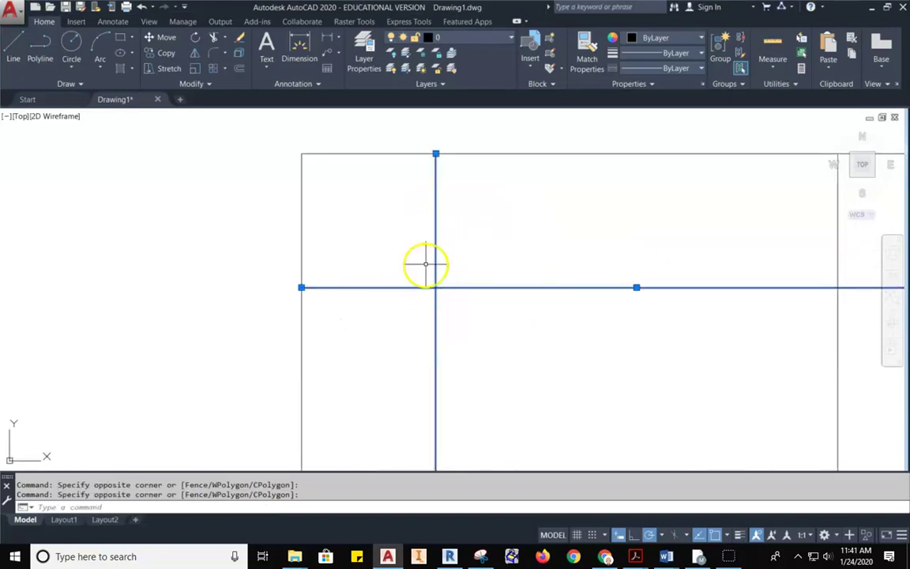
{"action": "left_click", "coordinate": [436, 154]}
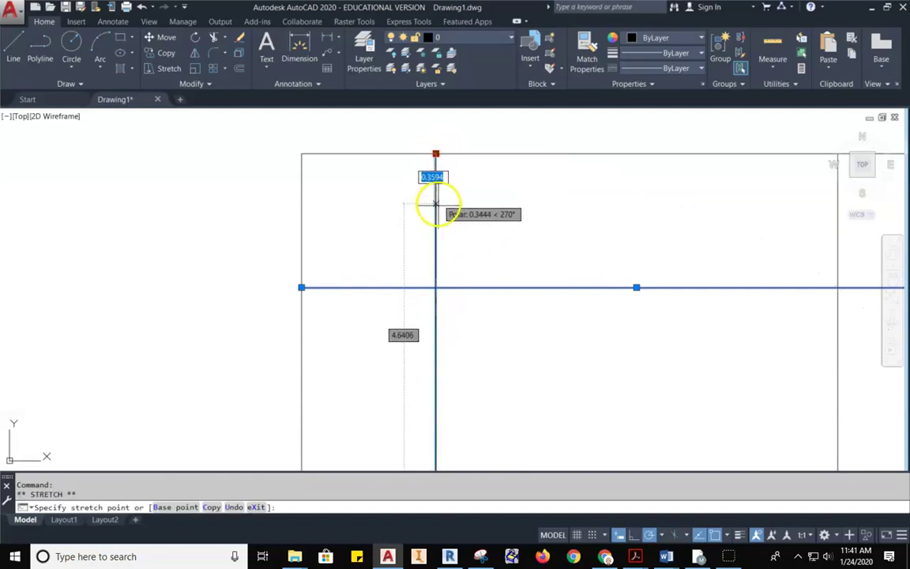
{"action": "left_click", "coordinate": [436, 286]}
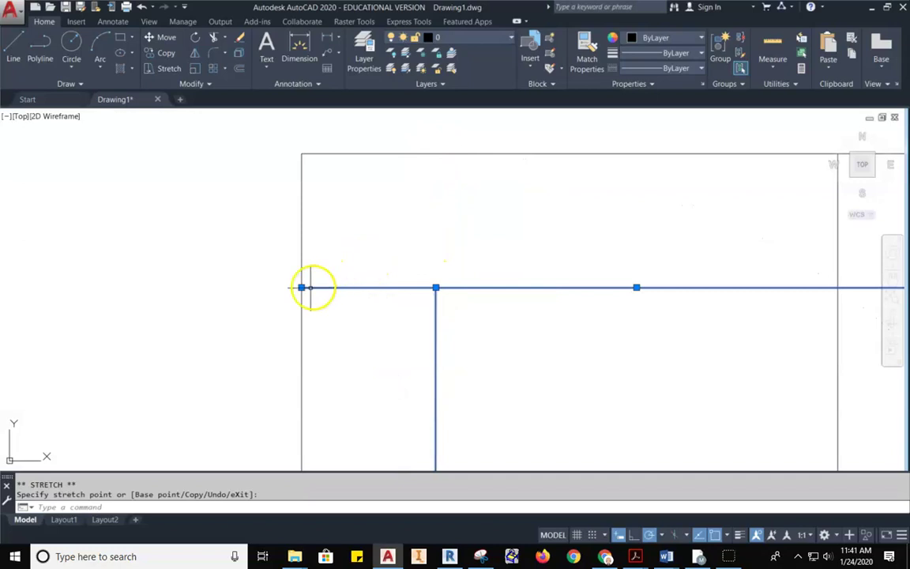
{"action": "scroll", "coordinate": [414, 273], "scroll_direction": "down", "scroll_amount": 3}
{"action": "key", "text": "Escape"}
{"action": "middle_click_drag", "start_coordinate": [485, 287], "coordinate": [406, 199]}
{"action": "left_click", "coordinate": [141, 7]}
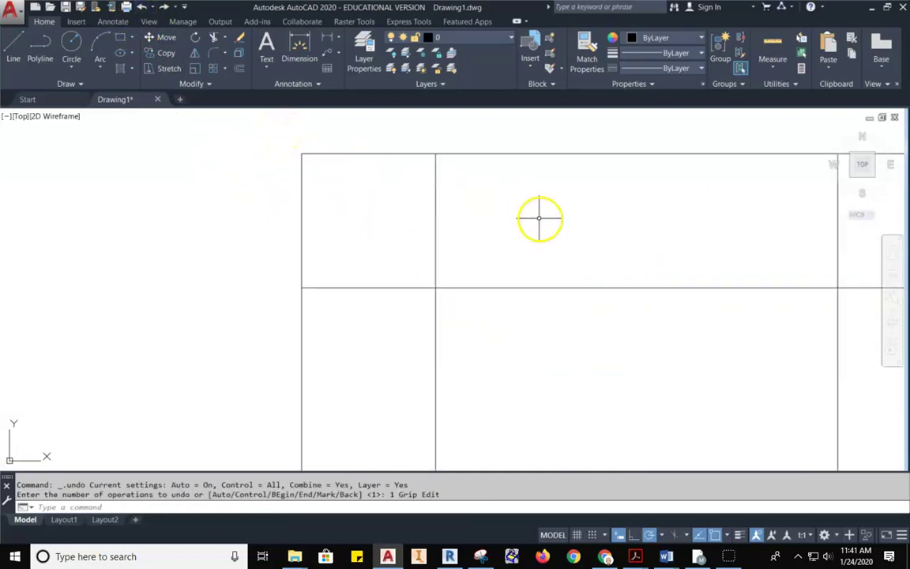
{"action": "scroll", "coordinate": [552, 223], "scroll_direction": "down", "scroll_amount": 3}
{"action": "middle_click_drag", "start_coordinate": [565, 229], "coordinate": [470, 195]}
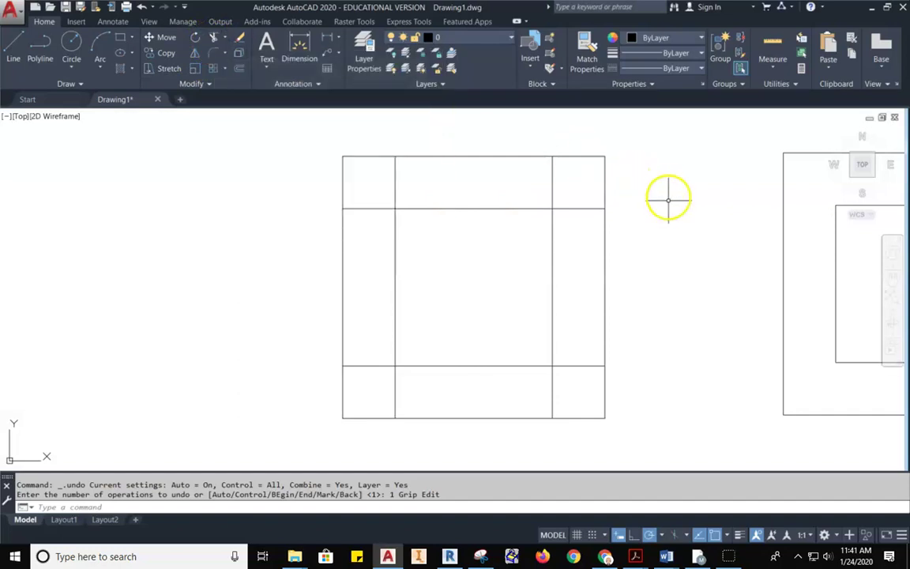
Crossing-select every line of the left square's nine-cell grid
{"action": "left_click", "coordinate": [665, 127]}
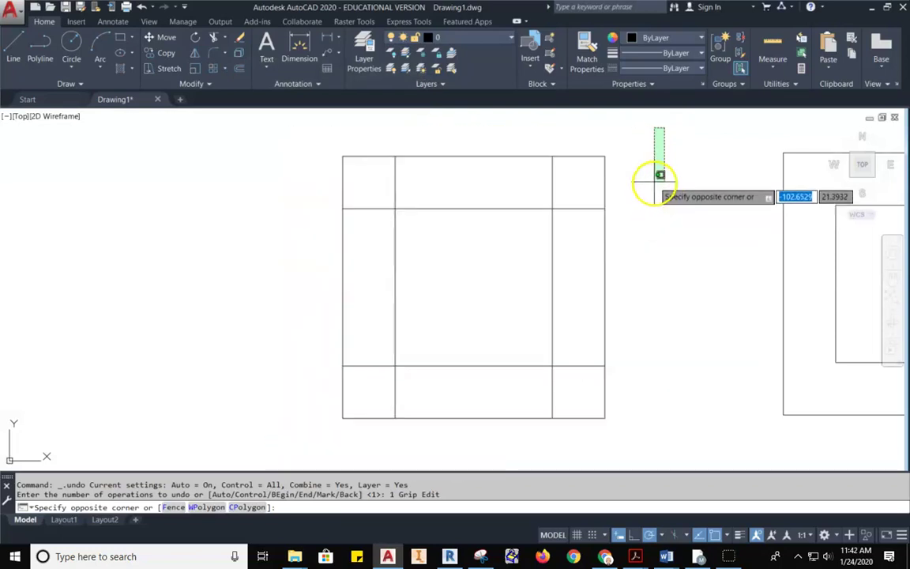
{"action": "key", "text": "Escape"}
{"action": "scroll", "coordinate": [553, 177], "scroll_direction": "up", "scroll_amount": 5}
{"action": "scroll", "coordinate": [565, 153], "scroll_direction": "down", "scroll_amount": 3}
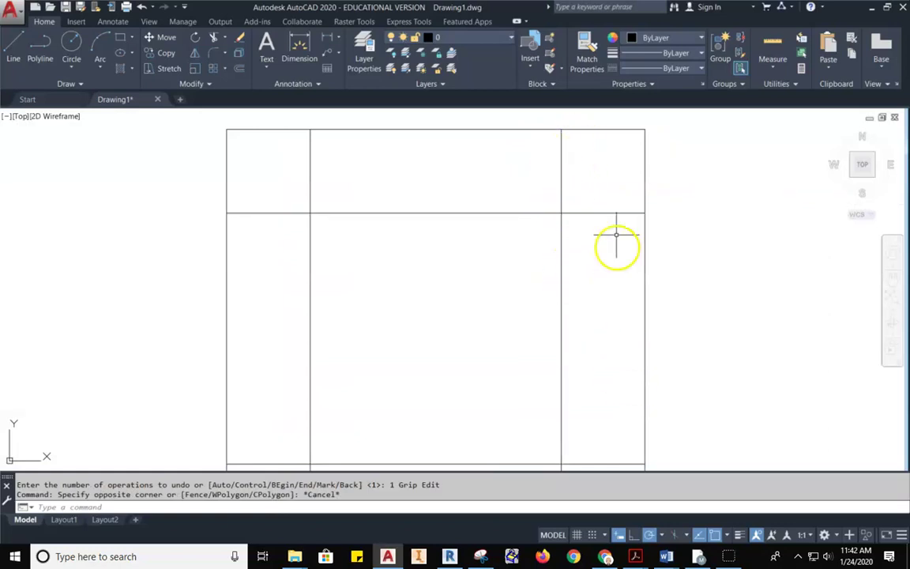
{"action": "scroll", "coordinate": [532, 198], "scroll_direction": "down", "scroll_amount": 2}
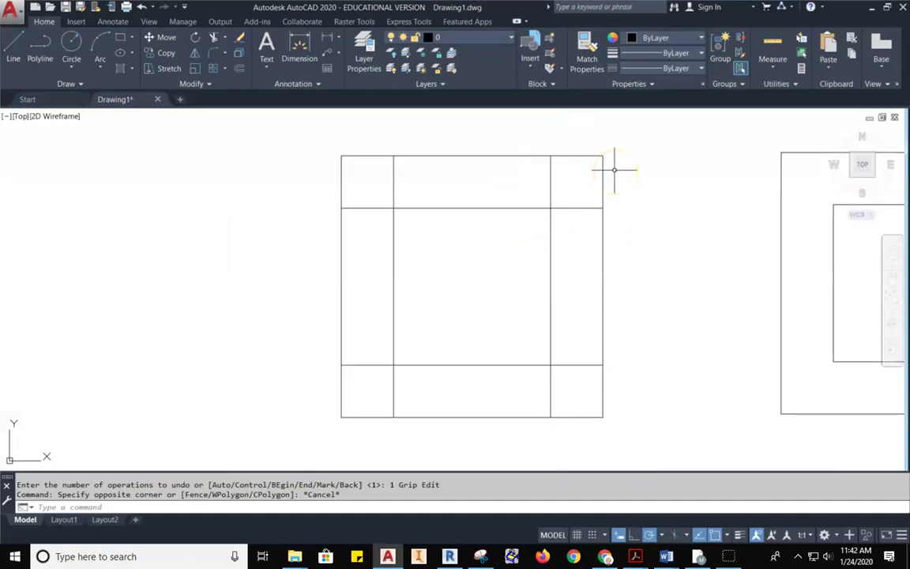
{"action": "left_click", "coordinate": [643, 139]}
{"action": "left_click", "coordinate": [299, 436]}
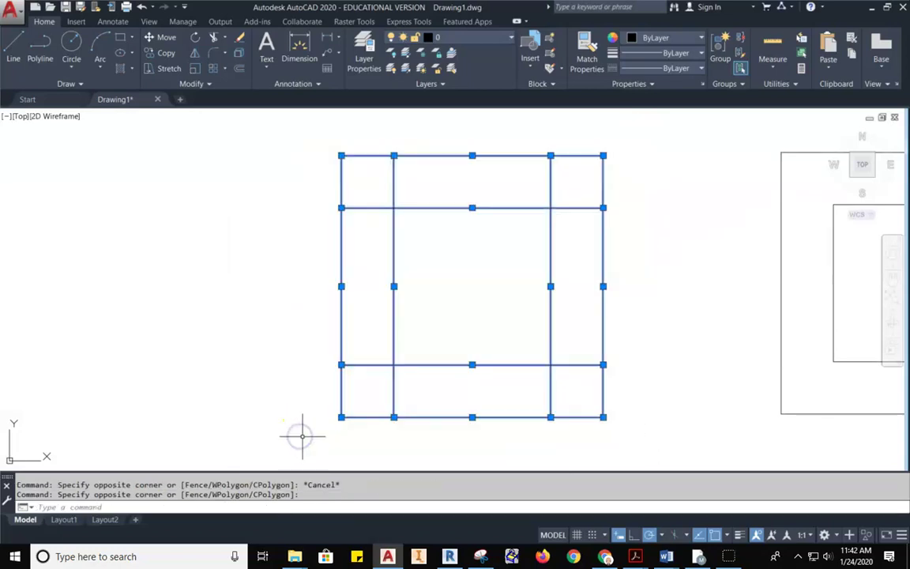
{"action": "left_click", "coordinate": [212, 40]}
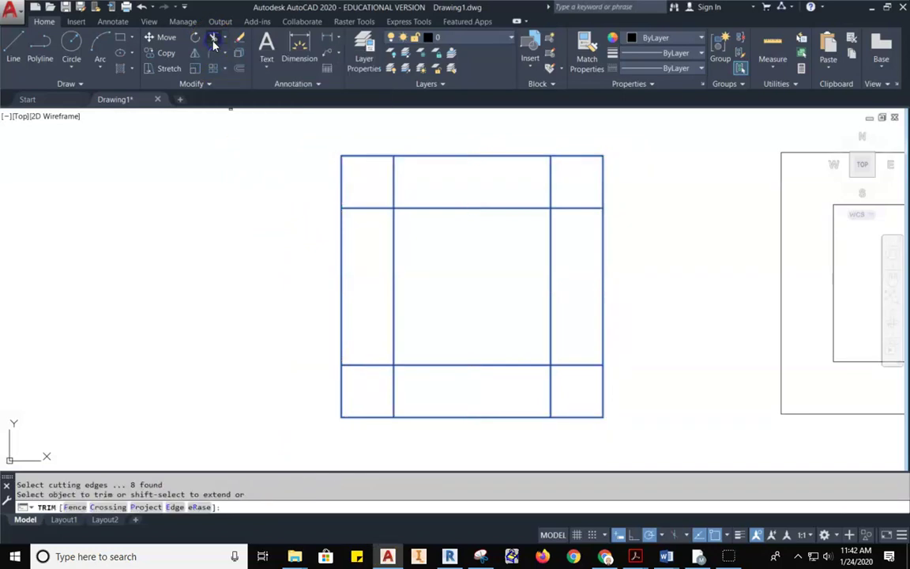
{"action": "left_click", "coordinate": [551, 179]}
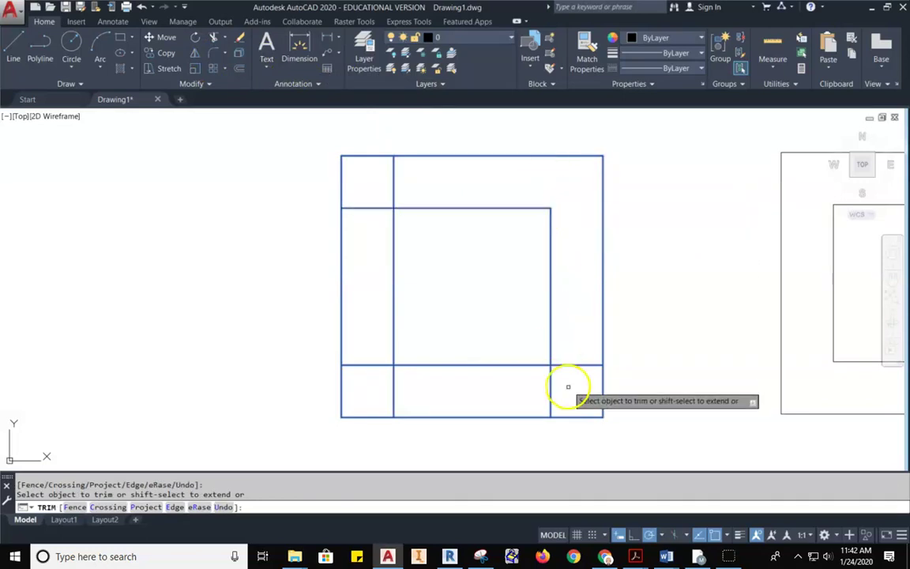
{"action": "left_click", "coordinate": [576, 365]}
{"action": "left_click", "coordinate": [561, 393]}
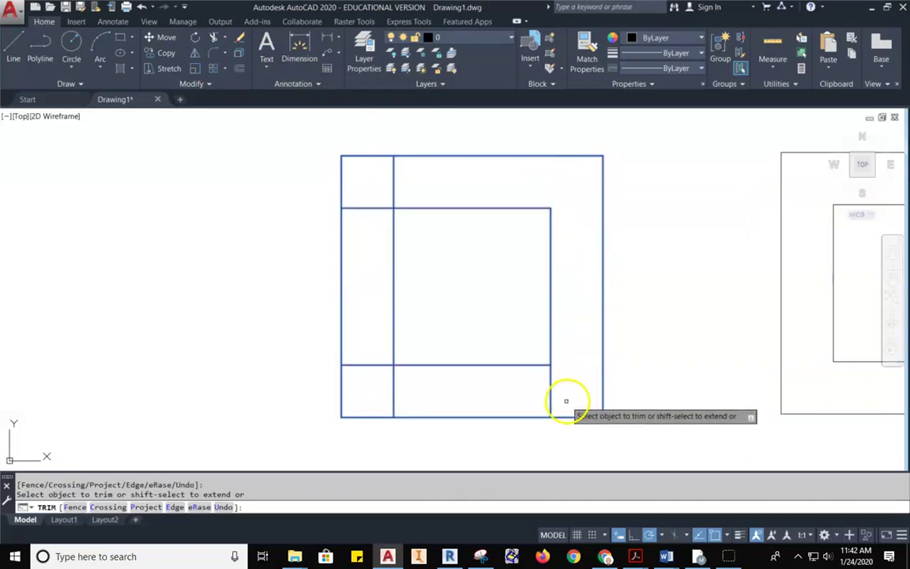
{"action": "scroll", "coordinate": [563, 393], "scroll_direction": "down", "scroll_amount": 3}
{"action": "scroll", "coordinate": [565, 391], "scroll_direction": "up", "scroll_amount": 6}
{"action": "scroll", "coordinate": [609, 329], "scroll_direction": "down", "scroll_amount": 2}
{"action": "mouse_move", "coordinate": [606, 332]}
{"action": "left_mouse_down"}
{"action": "mouse_move", "coordinate": [355, 333]}
{"action": "mouse_move", "coordinate": [309, 347]}
{"action": "left_mouse_up"}
{"action": "middle_click_drag", "start_coordinate": [361, 319], "coordinate": [362, 385]}
{"action": "scroll", "coordinate": [357, 345], "scroll_direction": "up", "scroll_amount": 2}
{"action": "scroll", "coordinate": [340, 277], "scroll_direction": "down", "scroll_amount": 2}
{"action": "middle_click_drag", "start_coordinate": [325, 214], "coordinate": [319, 274]}
{"action": "mouse_move", "coordinate": [300, 147]}
{"action": "left_mouse_down"}
{"action": "mouse_move", "coordinate": [284, 433]}
{"action": "mouse_move", "coordinate": [287, 418]}
{"action": "left_mouse_up"}
{"action": "middle_click_drag", "start_coordinate": [289, 283], "coordinate": [293, 386]}
{"action": "left_click_drag", "start_coordinate": [381, 204], "coordinate": [321, 225]}
{"action": "scroll", "coordinate": [379, 226], "scroll_direction": "down", "scroll_amount": 4}
{"action": "scroll", "coordinate": [451, 228], "scroll_direction": "up", "scroll_amount": 4}
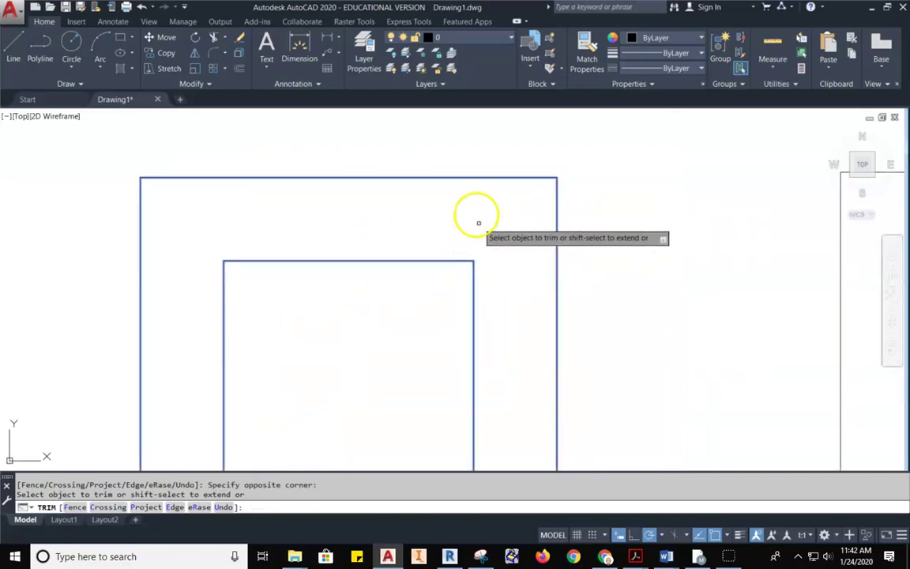
{"action": "scroll", "coordinate": [479, 225], "scroll_direction": "down", "scroll_amount": 4}
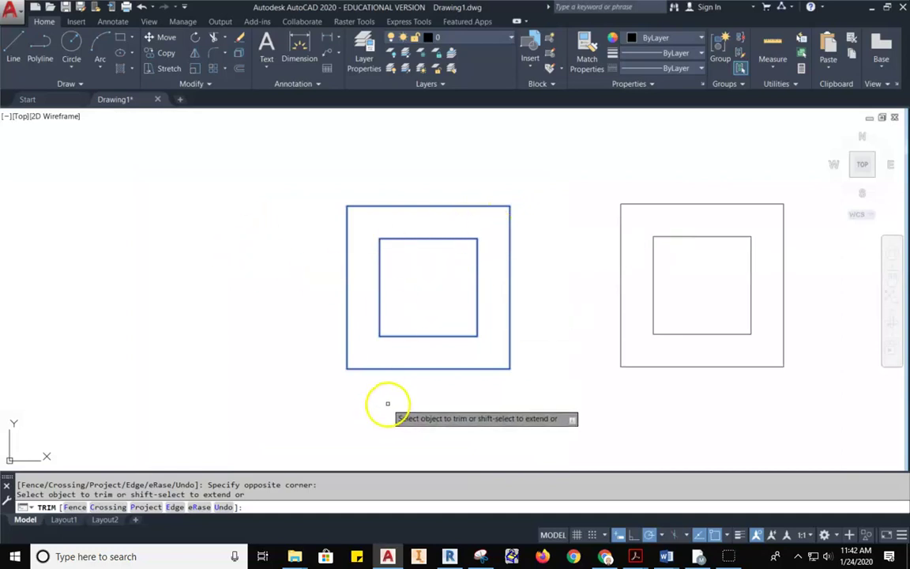
{"action": "key", "text": "Escape"}
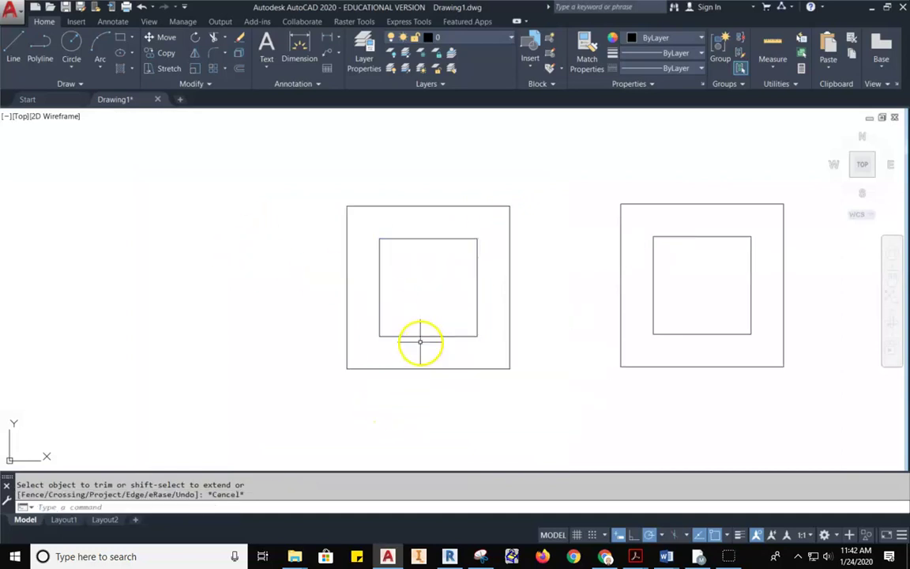
{"action": "middle_click_drag", "start_coordinate": [680, 366], "coordinate": [552, 378]}
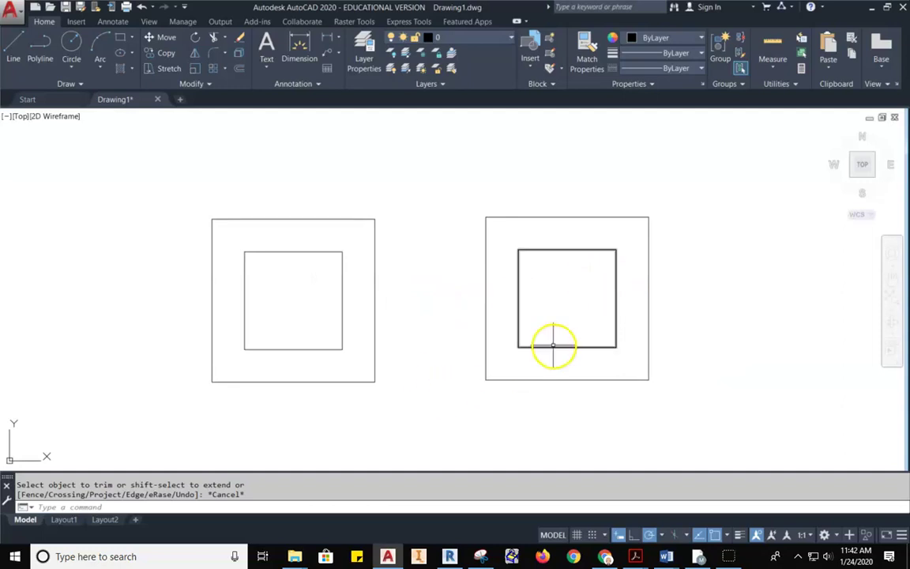
{"action": "middle_click_drag", "start_coordinate": [426, 210], "coordinate": [457, 187]}
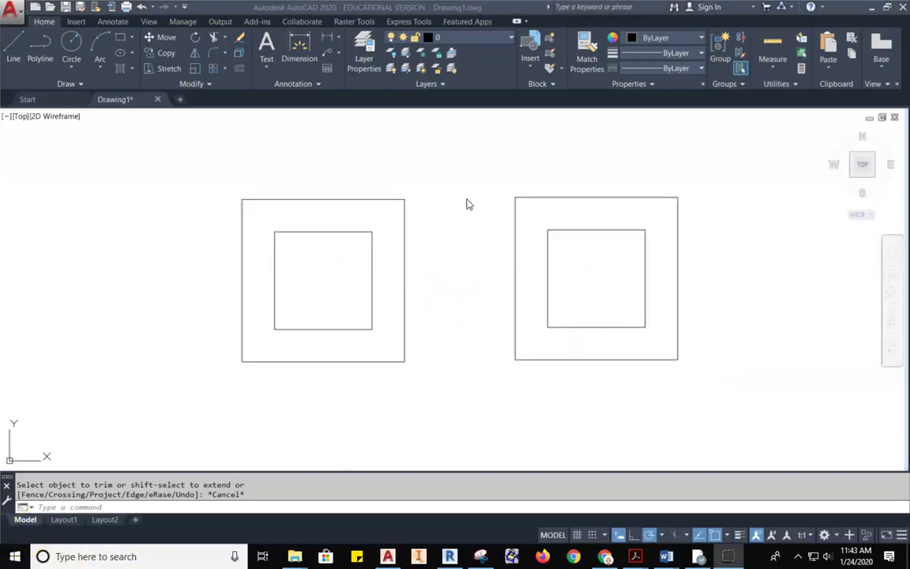
Frame the four horizontal lines and window-select all of them
{"action": "scroll", "coordinate": [470, 237], "scroll_direction": "down", "scroll_amount": 2}
{"action": "scroll", "coordinate": [463, 272], "scroll_direction": "down", "scroll_amount": 2}
{"action": "middle_click_drag", "start_coordinate": [463, 272], "coordinate": [471, 427]}
{"action": "scroll", "coordinate": [373, 277], "scroll_direction": "up", "scroll_amount": 2}
{"action": "scroll", "coordinate": [373, 277], "scroll_direction": "up", "scroll_amount": 1}
{"action": "middle_click_drag", "start_coordinate": [372, 276], "coordinate": [376, 338]}
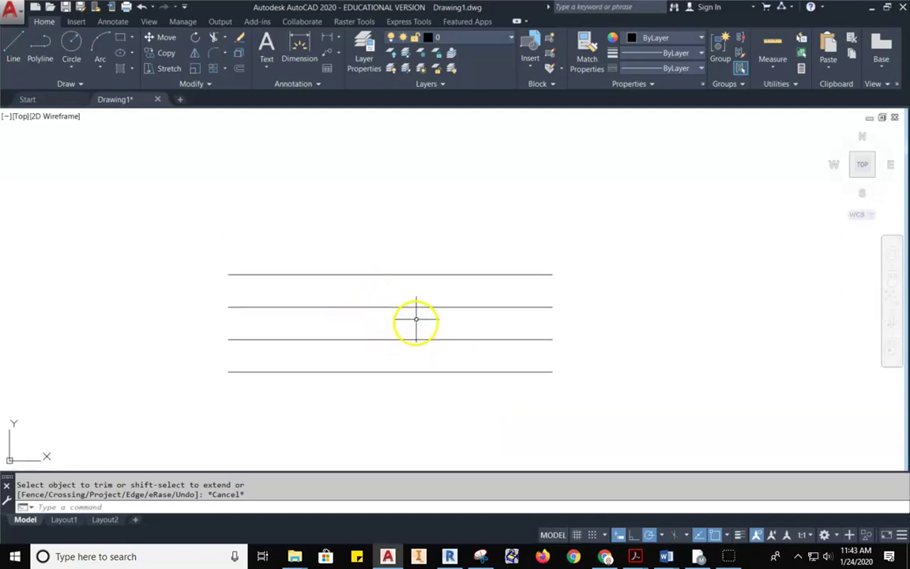
{"action": "mouse_move", "coordinate": [416, 317]}
{"action": "middle_mouse_down"}
{"action": "mouse_move", "coordinate": [410, 344]}
{"action": "mouse_move", "coordinate": [437, 356]}
{"action": "middle_mouse_up"}
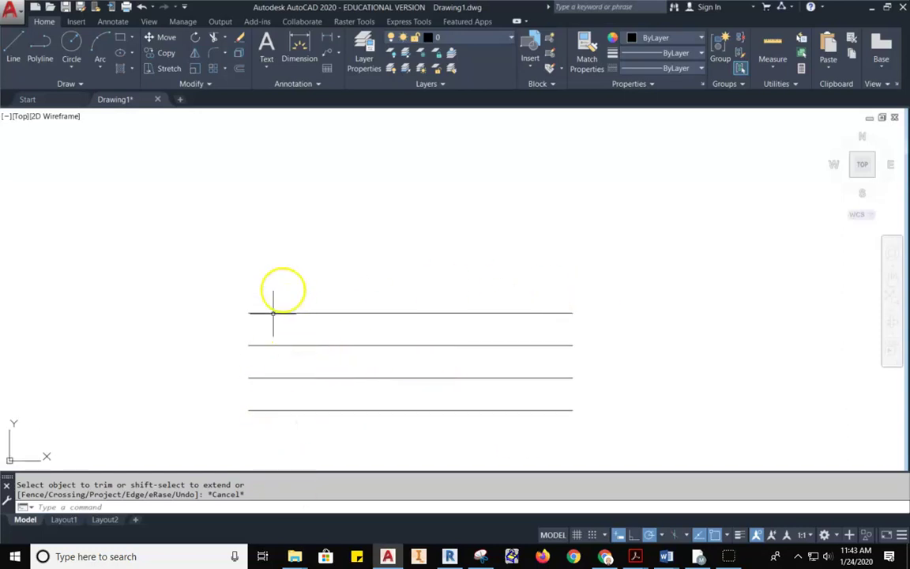
{"action": "scroll", "coordinate": [282, 282], "scroll_direction": "up", "scroll_amount": 4}
{"action": "scroll", "coordinate": [298, 294], "scroll_direction": "down", "scroll_amount": 8}
{"action": "middle_click_drag", "start_coordinate": [312, 313], "coordinate": [329, 293]}
{"action": "scroll", "coordinate": [328, 292], "scroll_direction": "up", "scroll_amount": 2}
{"action": "left_click", "coordinate": [554, 302]}
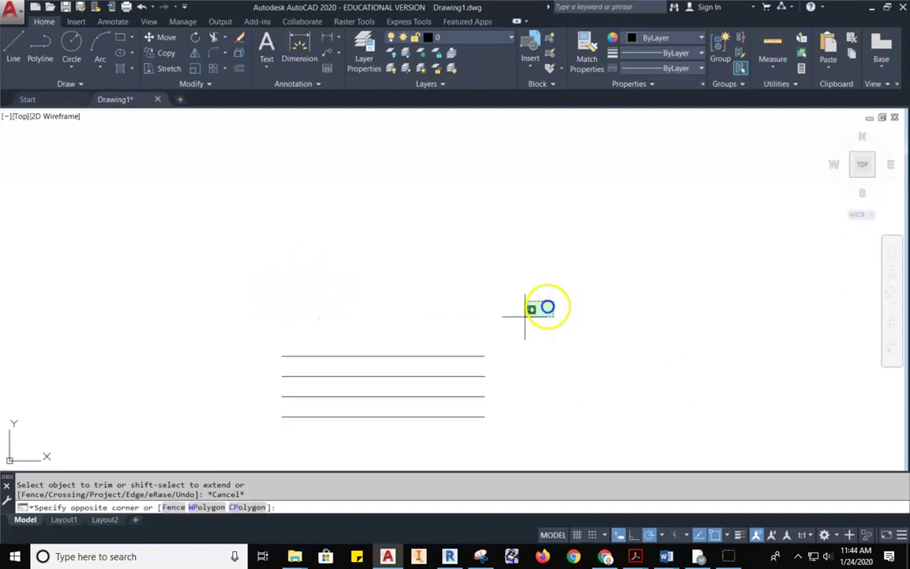
{"action": "left_click", "coordinate": [243, 440]}
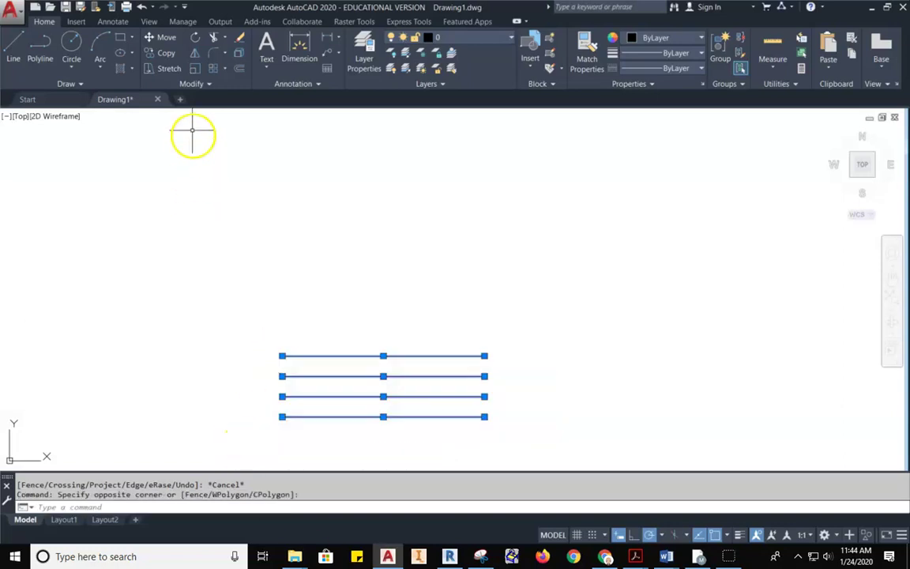
Copy the four lines 4, 8 and 12 units straight up from the lowest left endpoint
{"action": "left_click", "coordinate": [164, 55]}
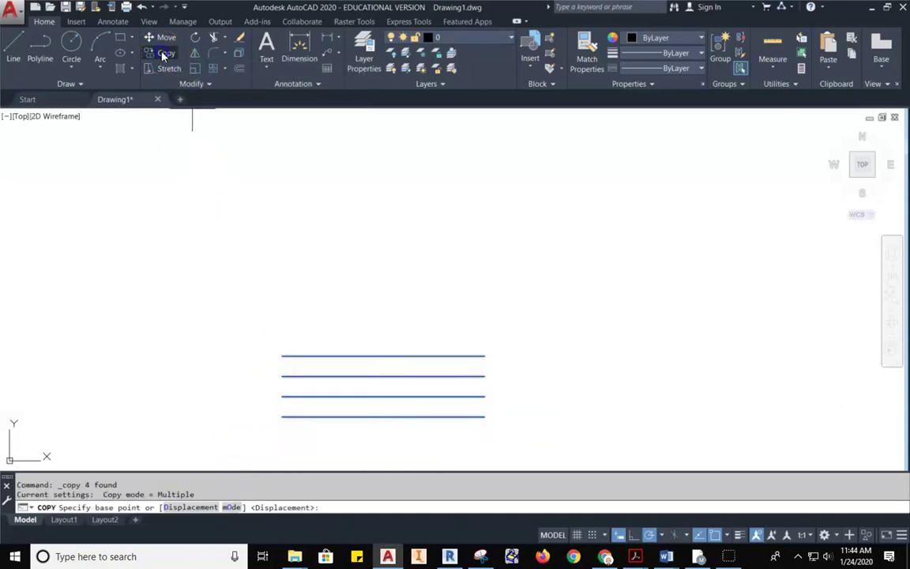
{"action": "left_click", "coordinate": [282, 417]}
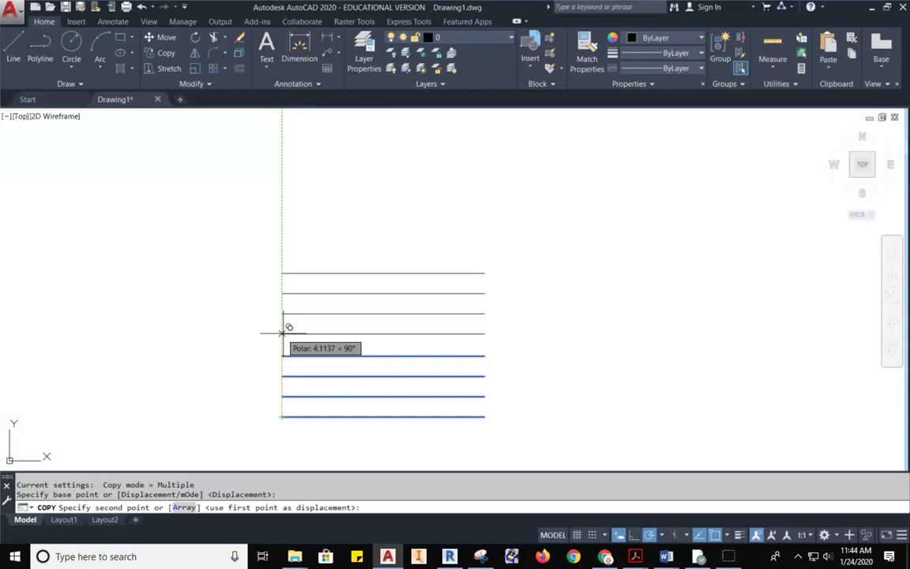
{"action": "left_click", "coordinate": [283, 319]}
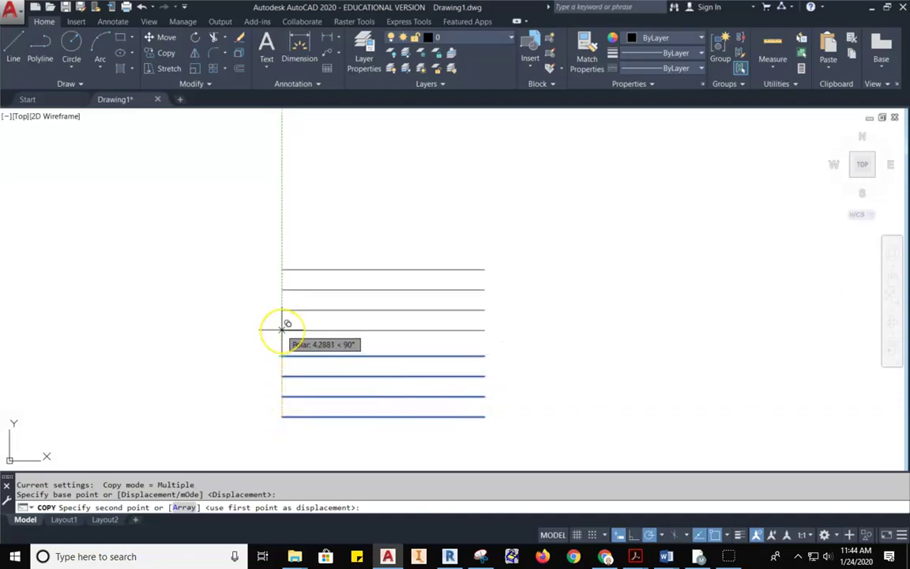
{"action": "left_click", "coordinate": [284, 332]}
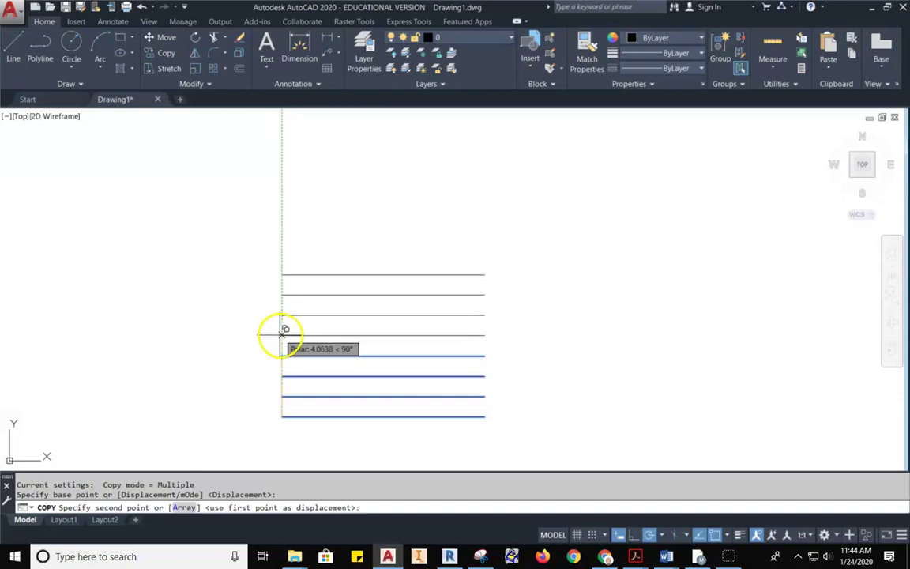
{"action": "scroll", "coordinate": [296, 213], "scroll_direction": "up", "scroll_amount": 2}
{"action": "scroll", "coordinate": [290, 224], "scroll_direction": "down", "scroll_amount": 4}
{"action": "middle_click_drag", "start_coordinate": [290, 223], "coordinate": [290, 287]}
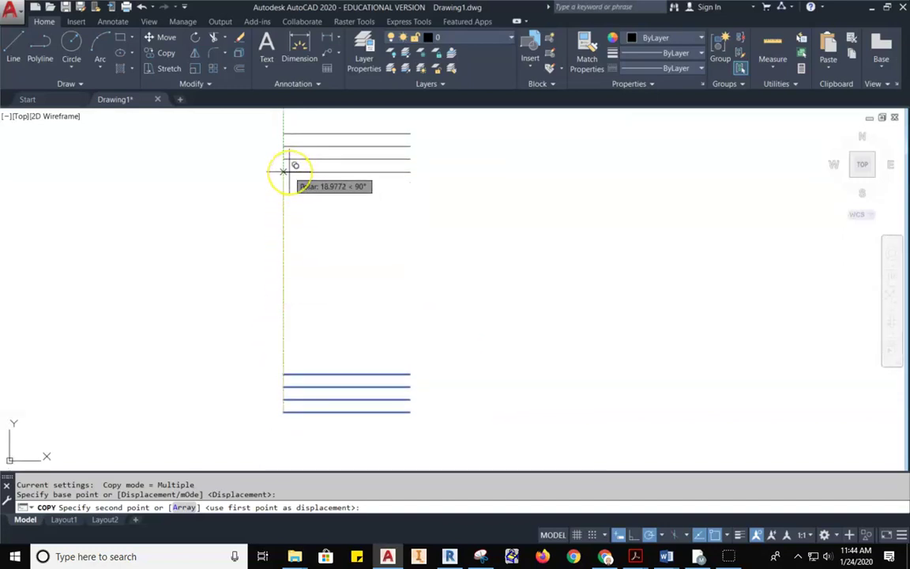
{"action": "type", "text": "4"}
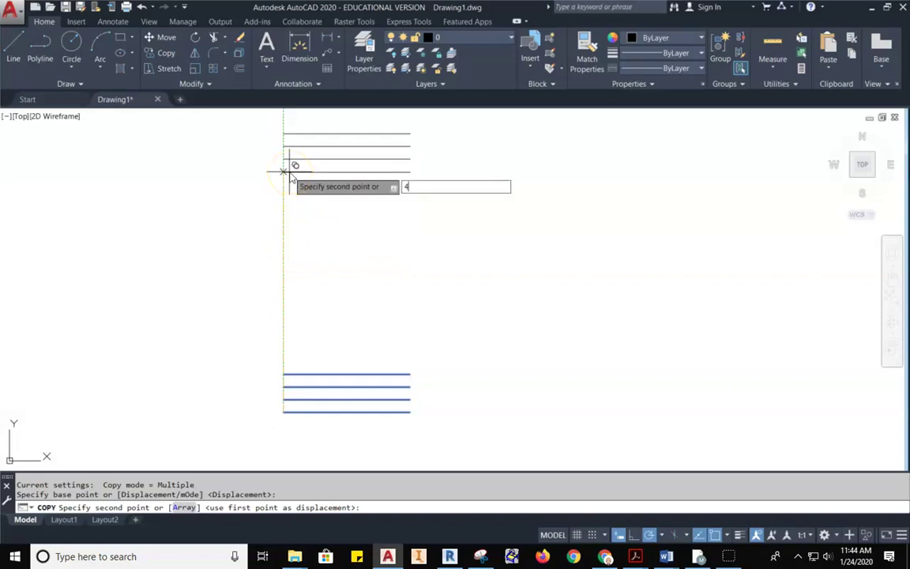
{"action": "key", "text": "Return"}
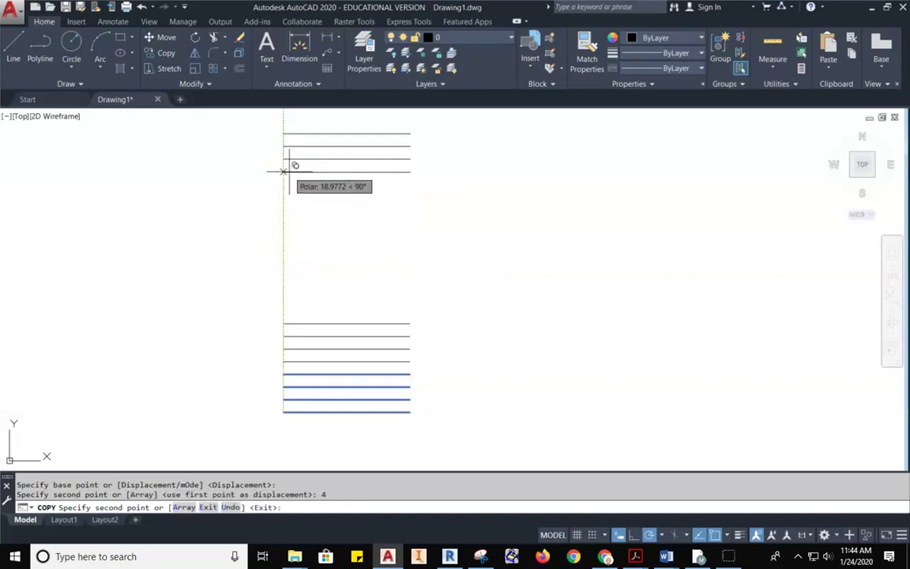
{"action": "type", "text": "8"}
{"action": "key", "text": "Return"}
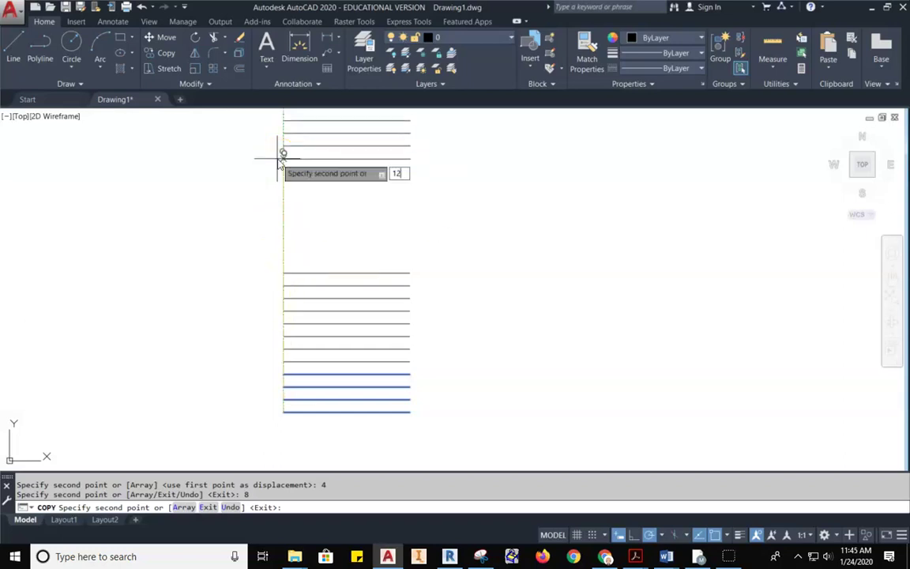
{"action": "key", "text": "Return"}
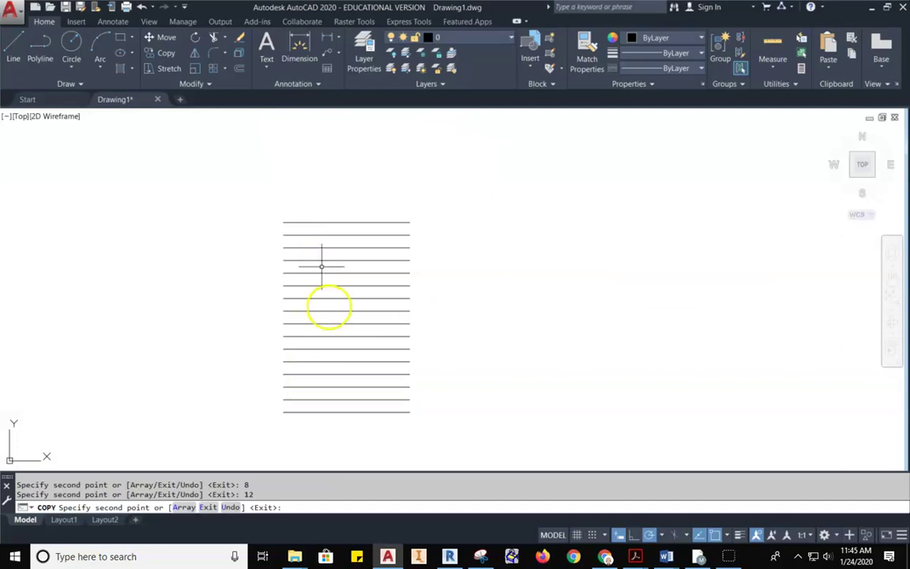
{"action": "key", "text": "Escape"}
{"action": "scroll", "coordinate": [328, 282], "scroll_direction": "up", "scroll_amount": 4}
{"action": "scroll", "coordinate": [322, 267], "scroll_direction": "down", "scroll_amount": 4}
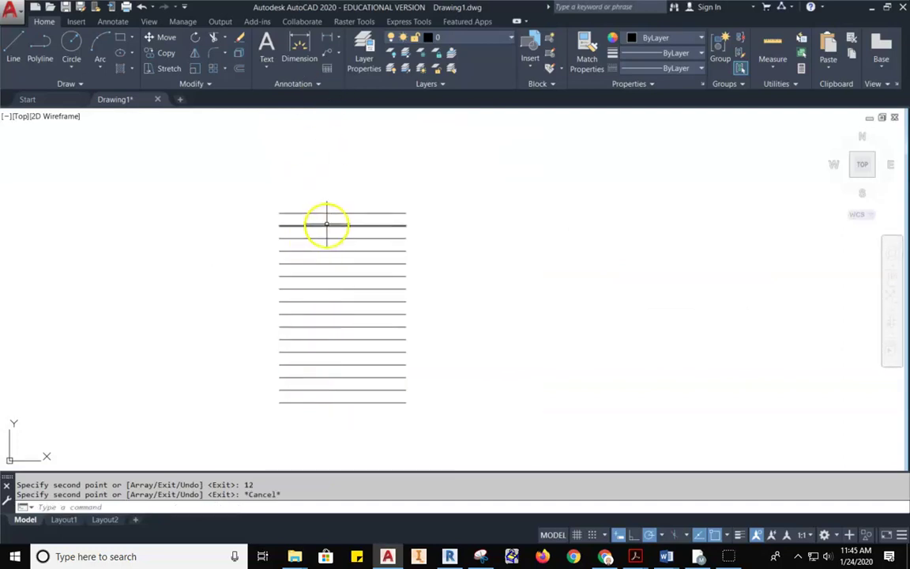
Window-select all sixteen lines and copy them 16 units up from the lowest left endpoint
{"action": "middle_click_drag", "start_coordinate": [331, 240], "coordinate": [376, 205]}
{"action": "left_click", "coordinate": [490, 154]}
{"action": "left_click", "coordinate": [295, 406]}
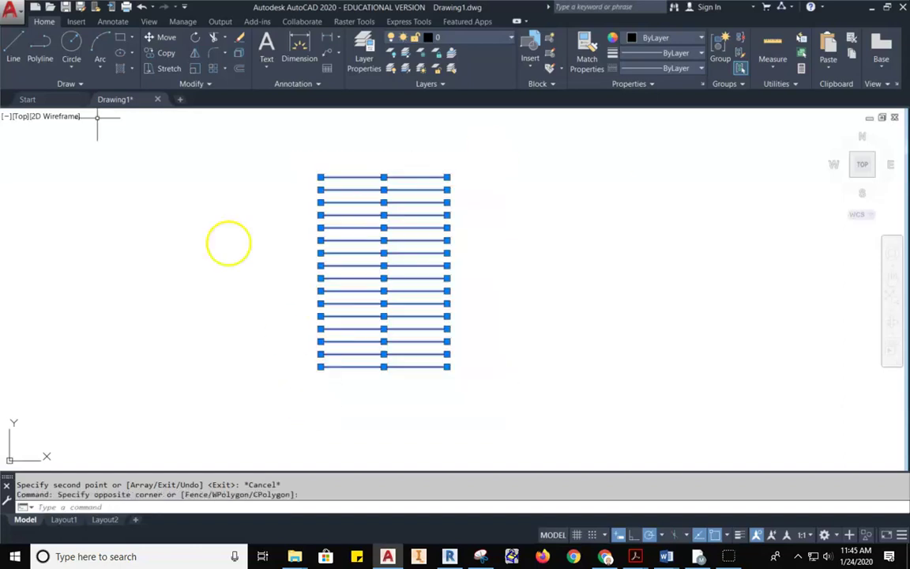
{"action": "left_click", "coordinate": [207, 70]}
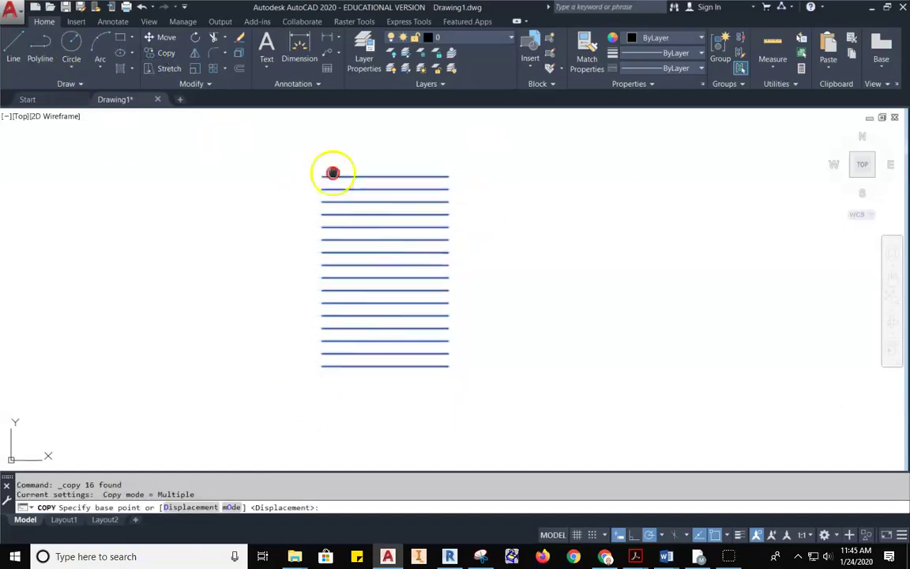
{"action": "middle_click_drag", "start_coordinate": [335, 178], "coordinate": [341, 238]}
{"action": "left_click", "coordinate": [327, 427]}
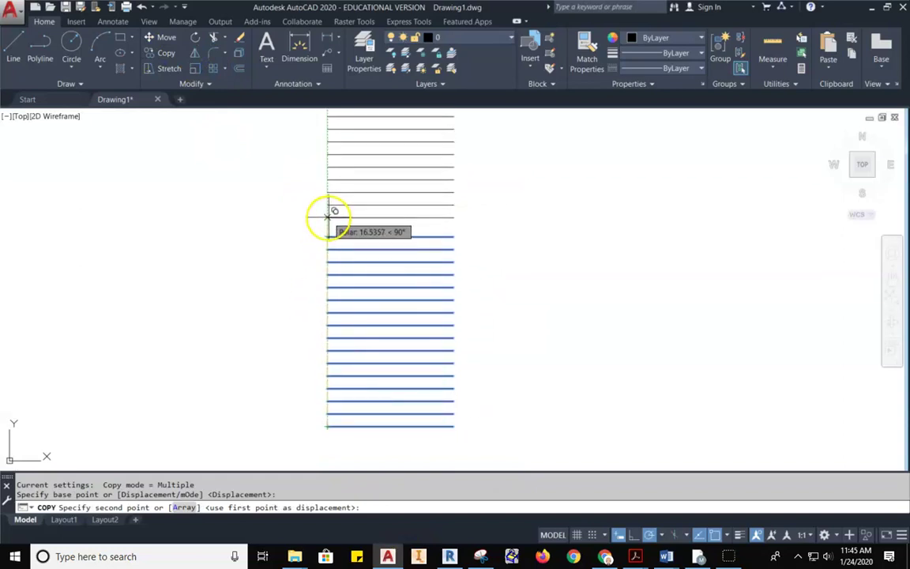
{"action": "middle_click_drag", "start_coordinate": [333, 205], "coordinate": [349, 272]}
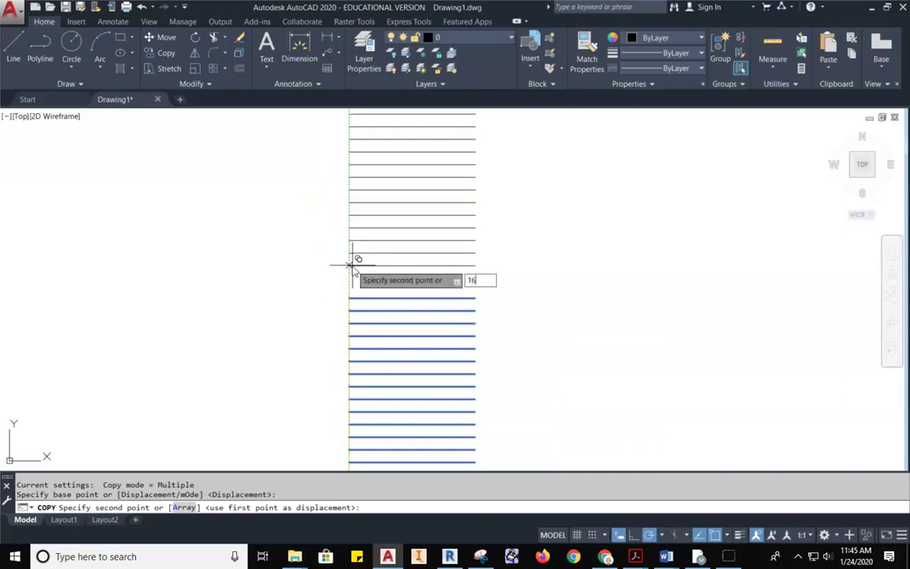
{"action": "type", "text": "16"}
{"action": "key", "text": "Return"}
{"action": "scroll", "coordinate": [632, 353], "scroll_direction": "down", "scroll_amount": 8}
{"action": "middle_click_drag", "start_coordinate": [630, 356], "coordinate": [427, 344]}
{"action": "scroll", "coordinate": [427, 343], "scroll_direction": "up", "scroll_amount": 2}
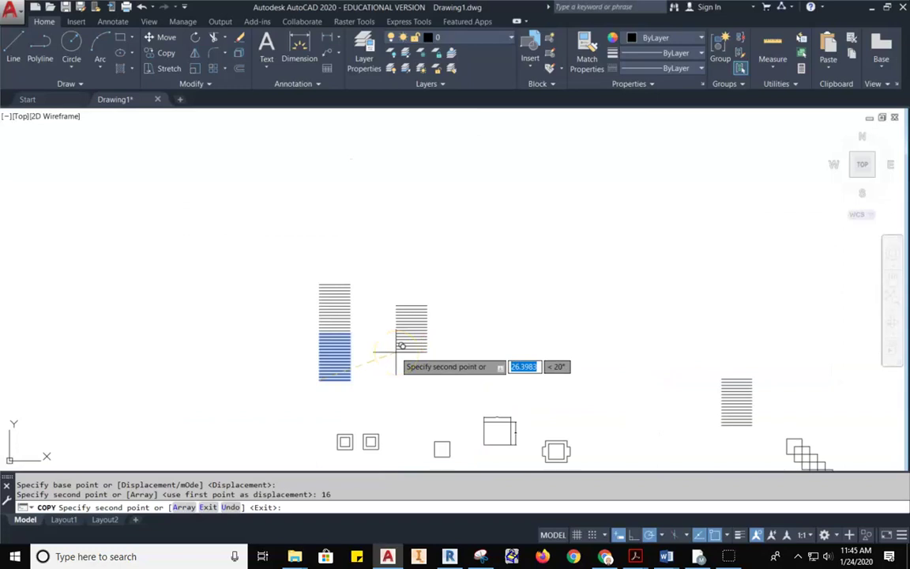
{"action": "key", "text": "Escape"}
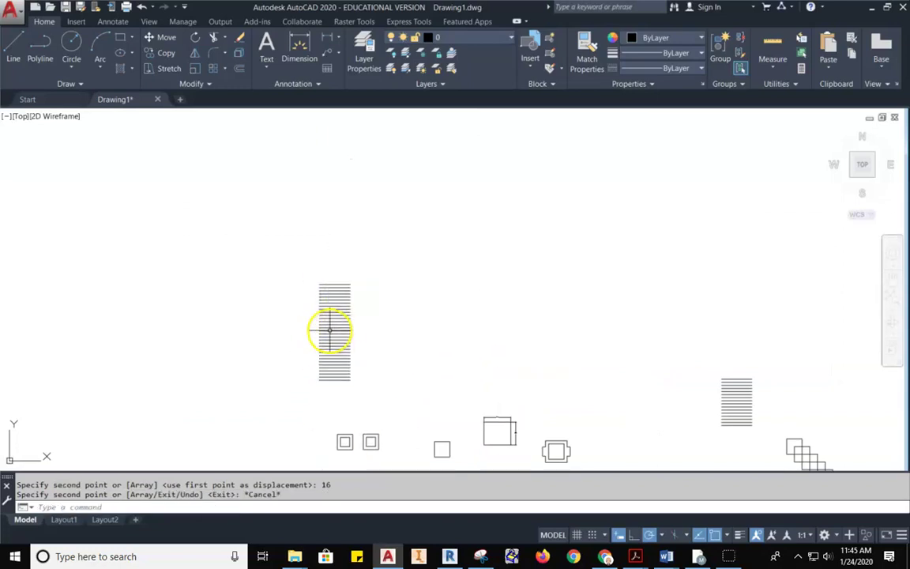
{"action": "scroll", "coordinate": [347, 322], "scroll_direction": "up", "scroll_amount": 5}
{"action": "scroll", "coordinate": [348, 322], "scroll_direction": "down", "scroll_amount": 3}
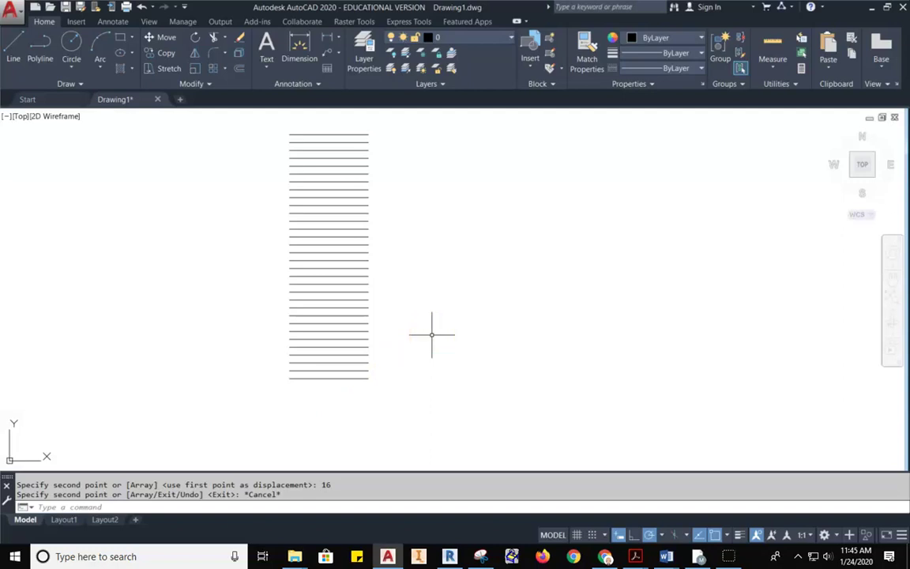
{"action": "middle_click_drag", "start_coordinate": [377, 244], "coordinate": [390, 267]}
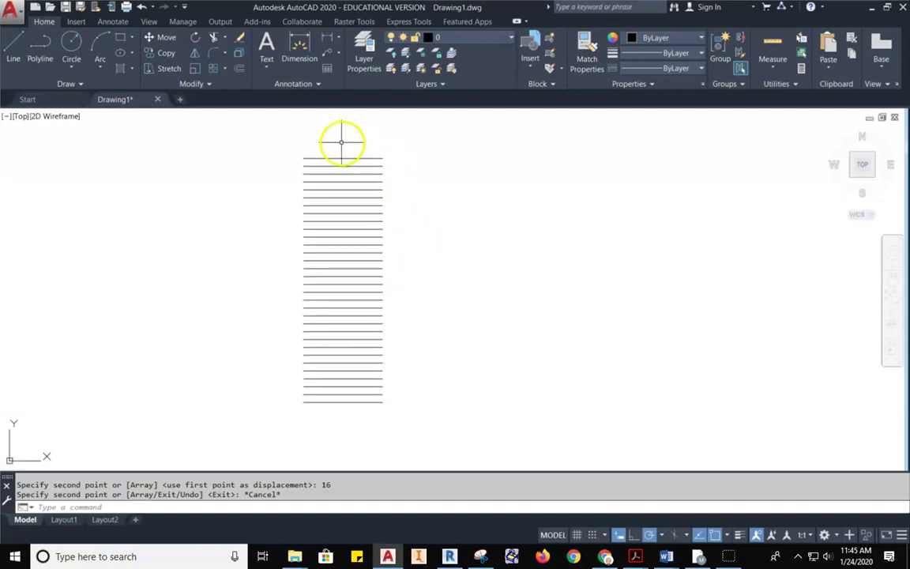
Draw one long slanted line from above the line stack to below it
{"action": "scroll", "coordinate": [321, 205], "scroll_direction": "up", "scroll_amount": 2}
{"action": "scroll", "coordinate": [324, 205], "scroll_direction": "down", "scroll_amount": 2}
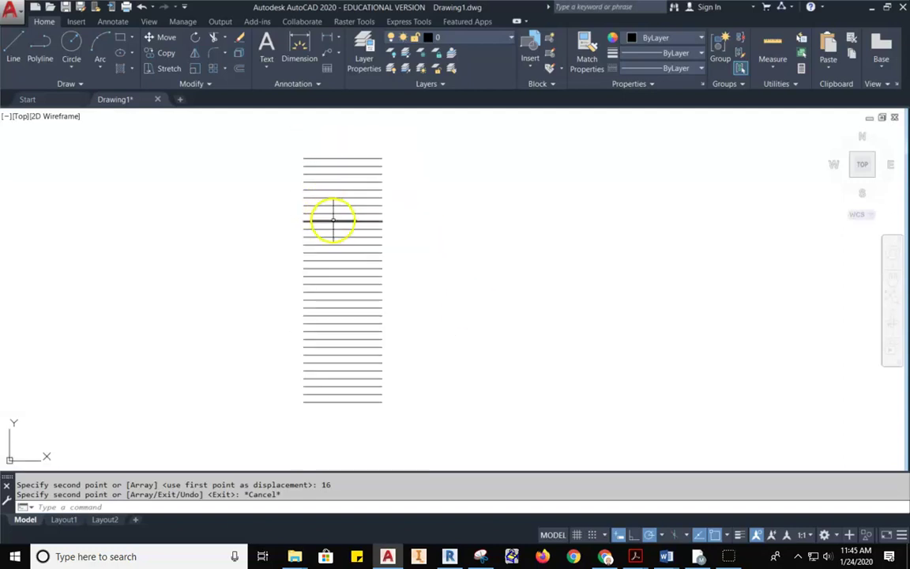
{"action": "left_click", "coordinate": [14, 64]}
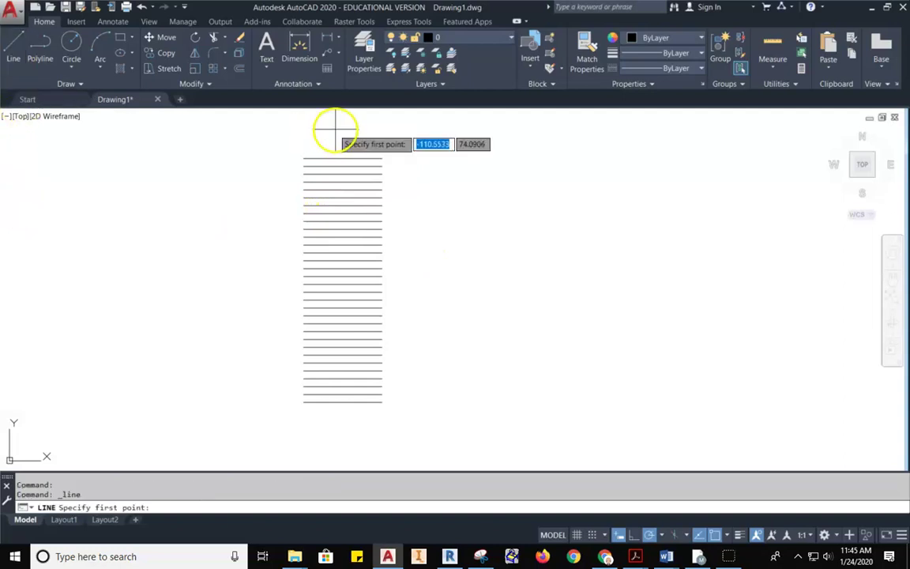
{"action": "left_click", "coordinate": [368, 134]}
{"action": "left_click", "coordinate": [323, 431]}
{"action": "key", "text": "Escape"}
{"action": "scroll", "coordinate": [352, 240], "scroll_direction": "up", "scroll_amount": 2}
{"action": "scroll", "coordinate": [372, 139], "scroll_direction": "down", "scroll_amount": 2}
{"action": "middle_click_drag", "start_coordinate": [487, 269], "coordinate": [551, 306]}
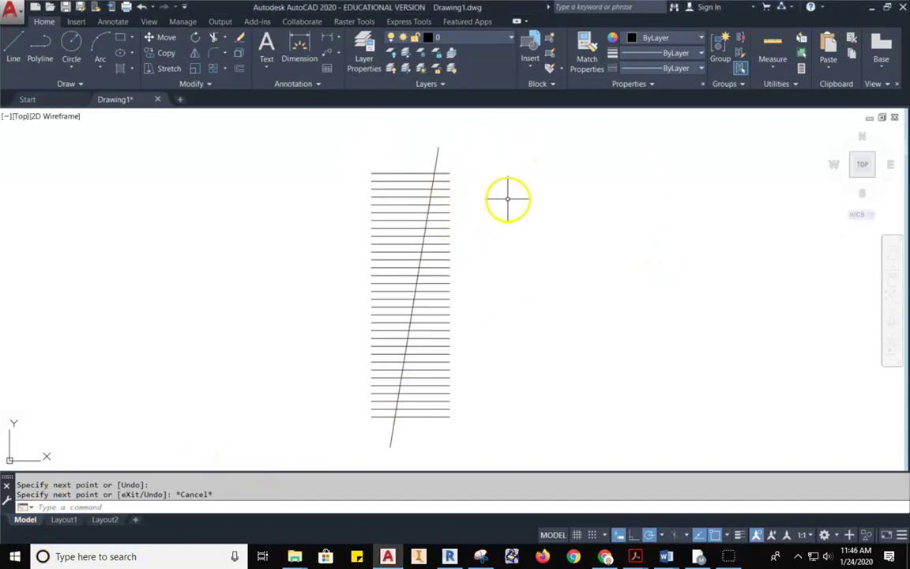
{"action": "key", "text": "Escape"}
{"action": "key", "text": "Escape"}
{"action": "mouse_move", "coordinate": [521, 145]}
{"action": "left_mouse_down"}
{"action": "mouse_move", "coordinate": [471, 206]}
{"action": "mouse_move", "coordinate": [513, 297]}
{"action": "left_mouse_up"}
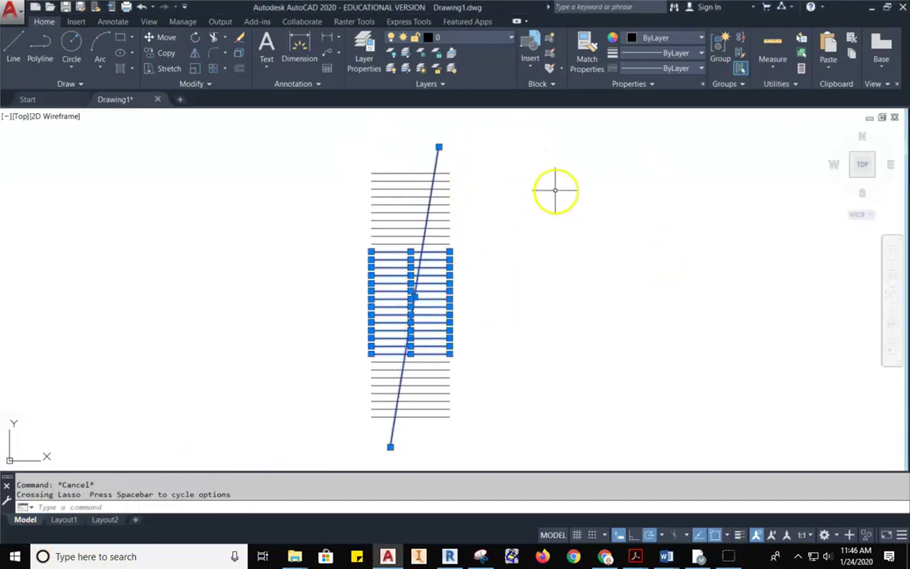
Use all lines as cutting edges and trim the horizontal line ends right of the slanted line
{"action": "left_click", "coordinate": [534, 132]}
{"action": "left_click", "coordinate": [329, 437]}
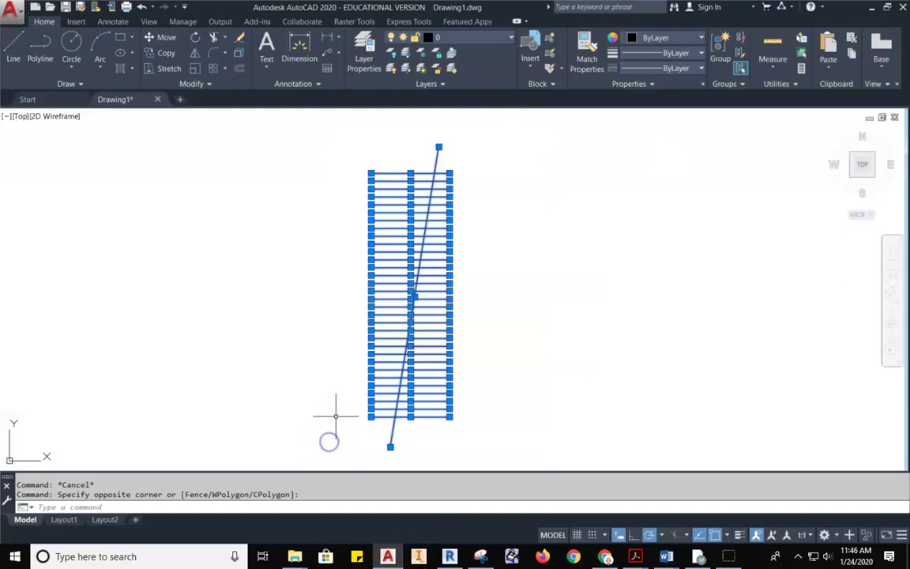
{"action": "left_click", "coordinate": [211, 37]}
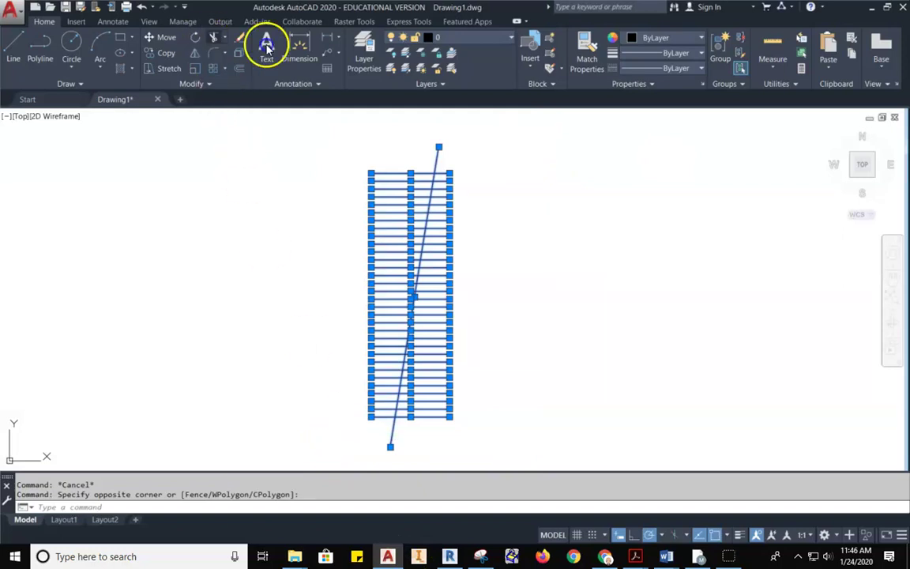
{"action": "left_click", "coordinate": [472, 158]}
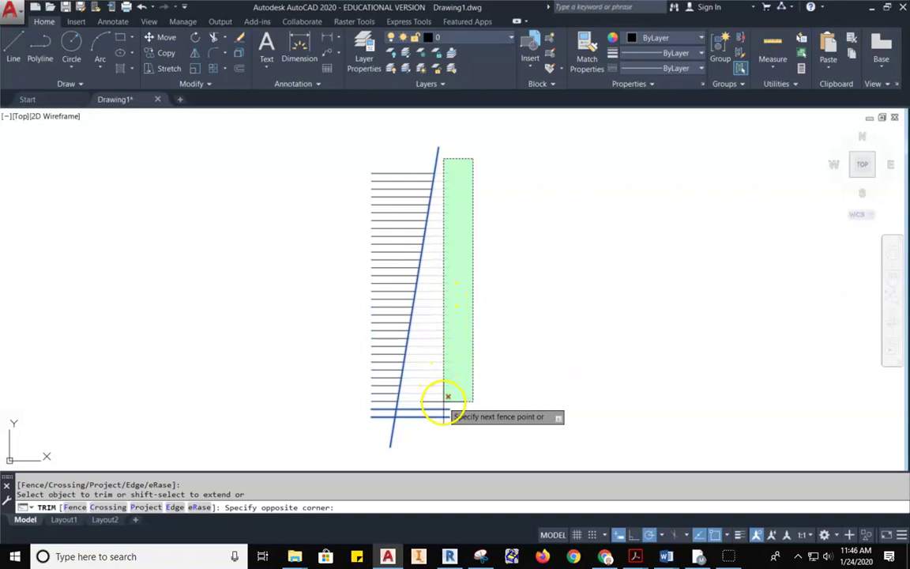
{"action": "left_click", "coordinate": [461, 192]}
{"action": "scroll", "coordinate": [443, 167], "scroll_direction": "up", "scroll_amount": 4}
{"action": "left_click", "coordinate": [443, 167]}
{"action": "left_click", "coordinate": [444, 187]}
{"action": "scroll", "coordinate": [448, 201], "scroll_direction": "down", "scroll_amount": 4}
{"action": "left_click", "coordinate": [508, 228]}
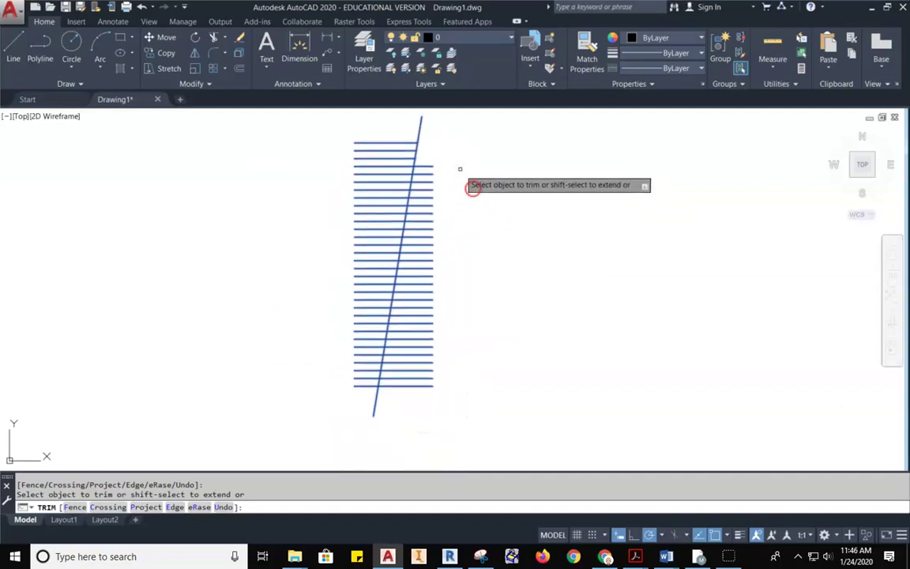
{"action": "left_click", "coordinate": [439, 161]}
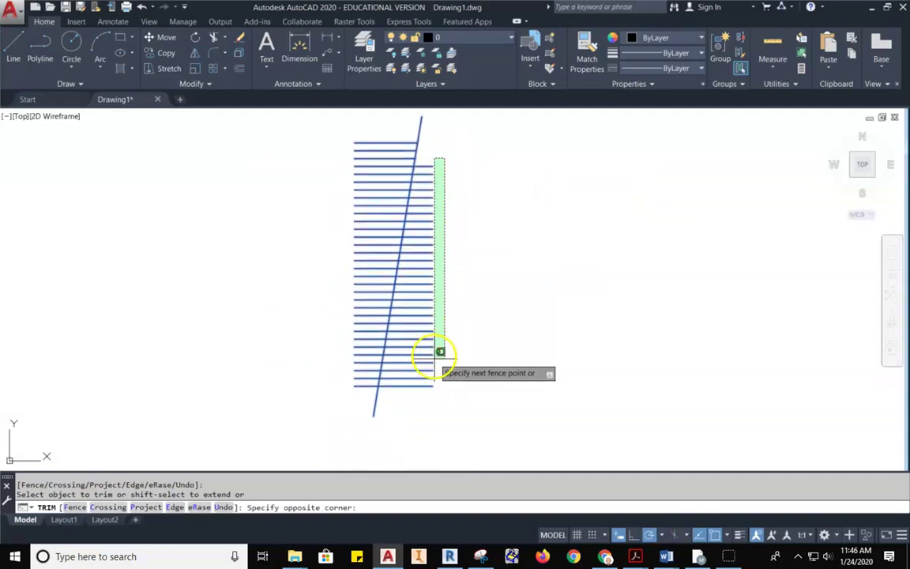
{"action": "left_click", "coordinate": [428, 399]}
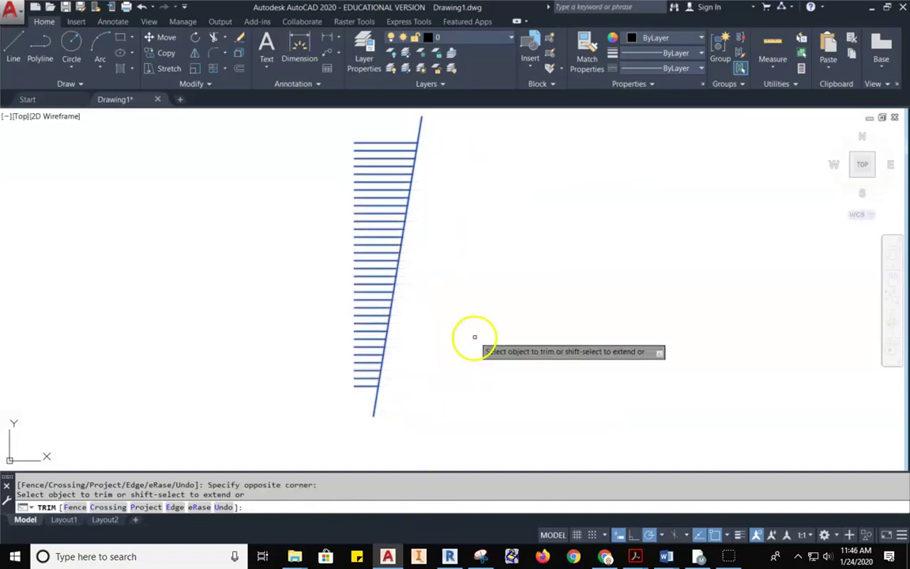
{"action": "key", "text": "Escape"}
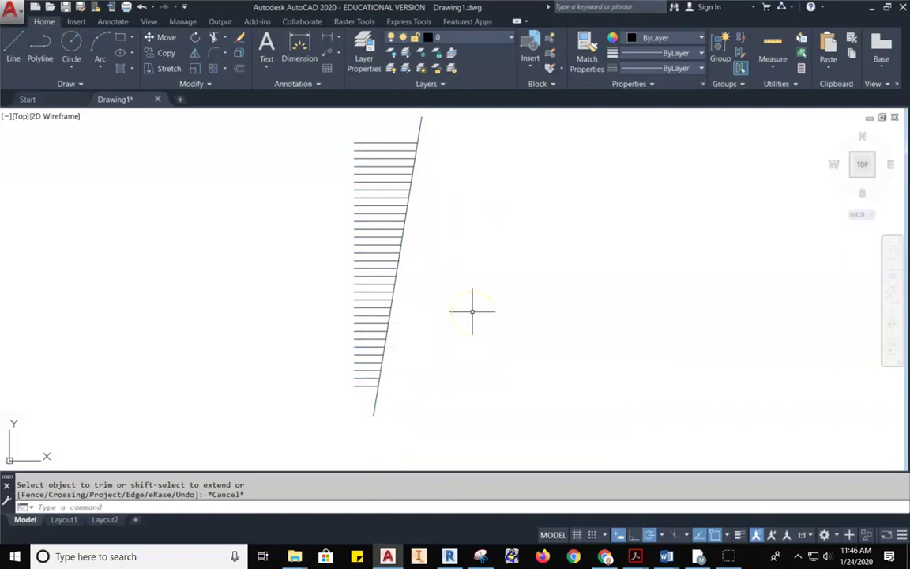
Draw a second slanted line to the right of the stack
{"action": "left_click", "coordinate": [14, 44]}
{"action": "left_click", "coordinate": [571, 127]}
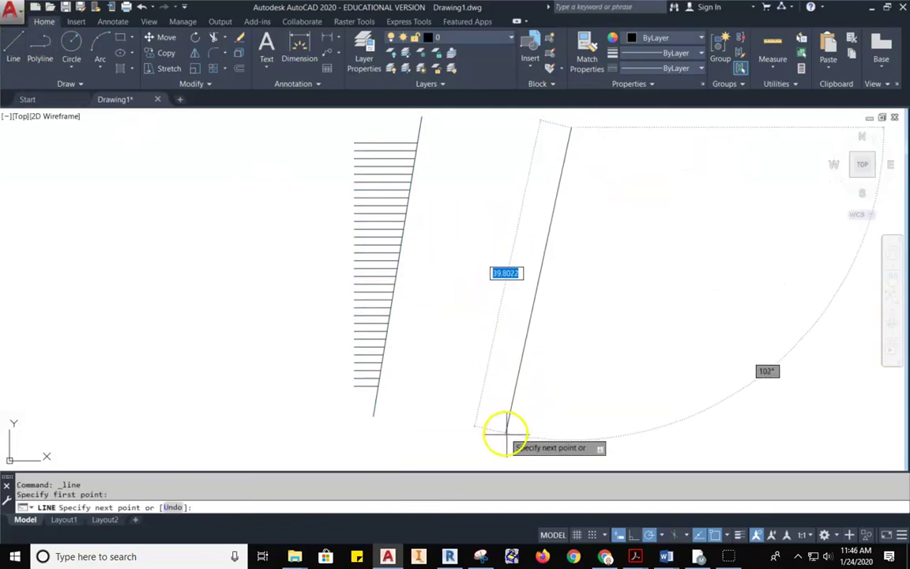
{"action": "left_click", "coordinate": [687, 418]}
{"action": "key", "text": "Escape"}
{"action": "middle_click_drag", "start_coordinate": [518, 273], "coordinate": [390, 311]}
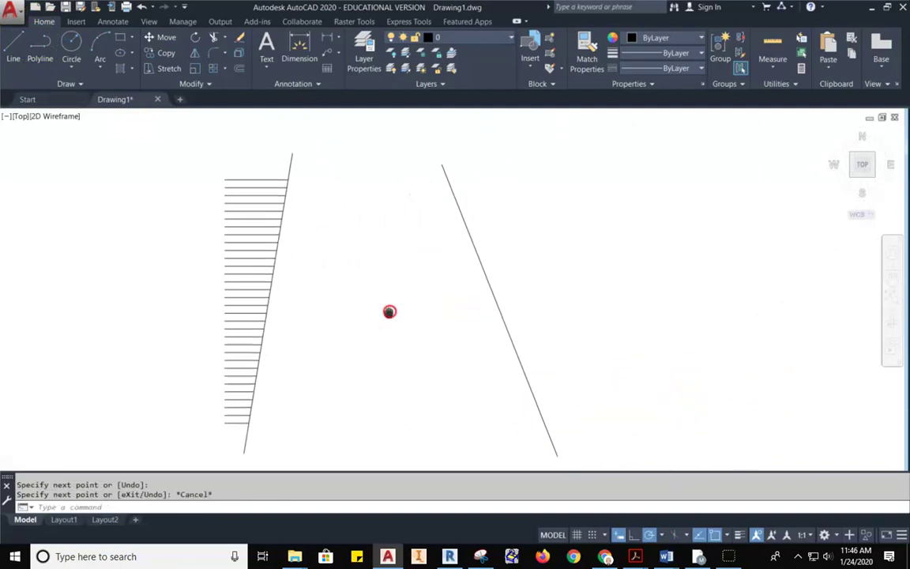
{"action": "scroll", "coordinate": [380, 296], "scroll_direction": "down", "scroll_amount": 5}
Select all lines and extend the top horizontal lines to the right slanted line
{"action": "left_click", "coordinate": [480, 189]}
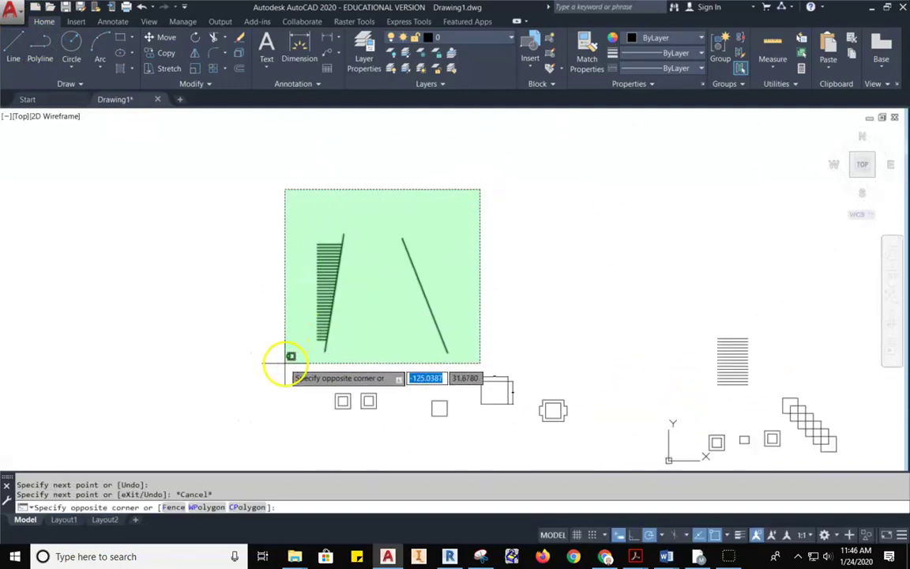
{"action": "left_click", "coordinate": [285, 359]}
{"action": "scroll", "coordinate": [333, 195], "scroll_direction": "up", "scroll_amount": 2}
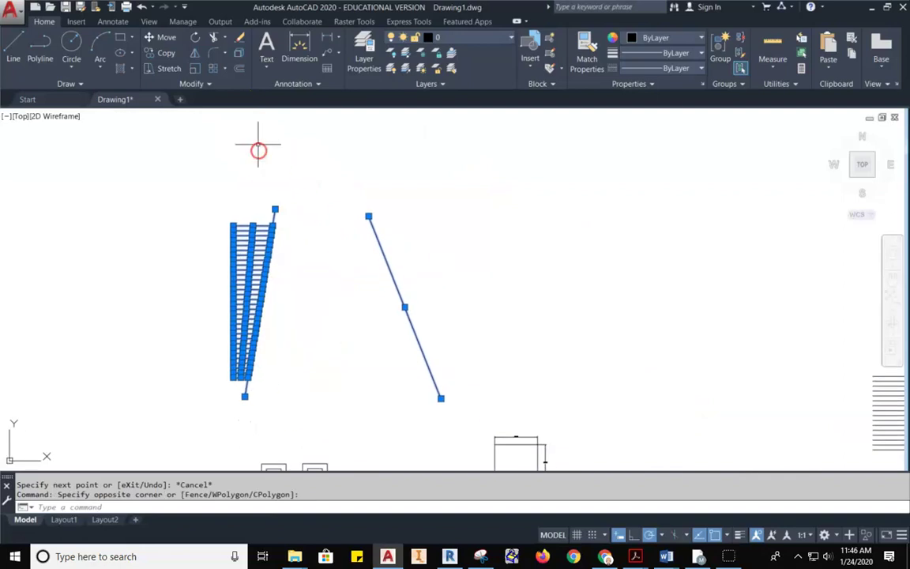
{"action": "left_click", "coordinate": [225, 41]}
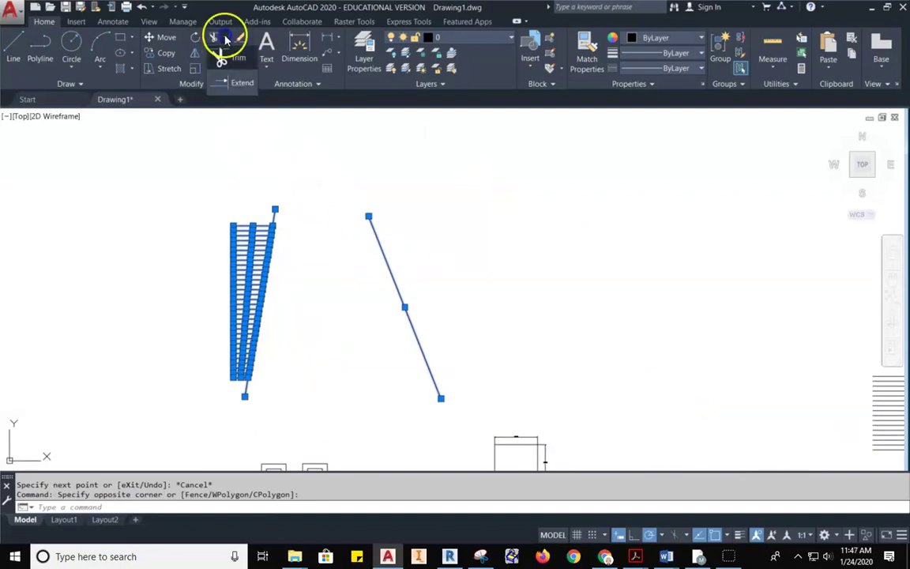
{"action": "left_click", "coordinate": [244, 85]}
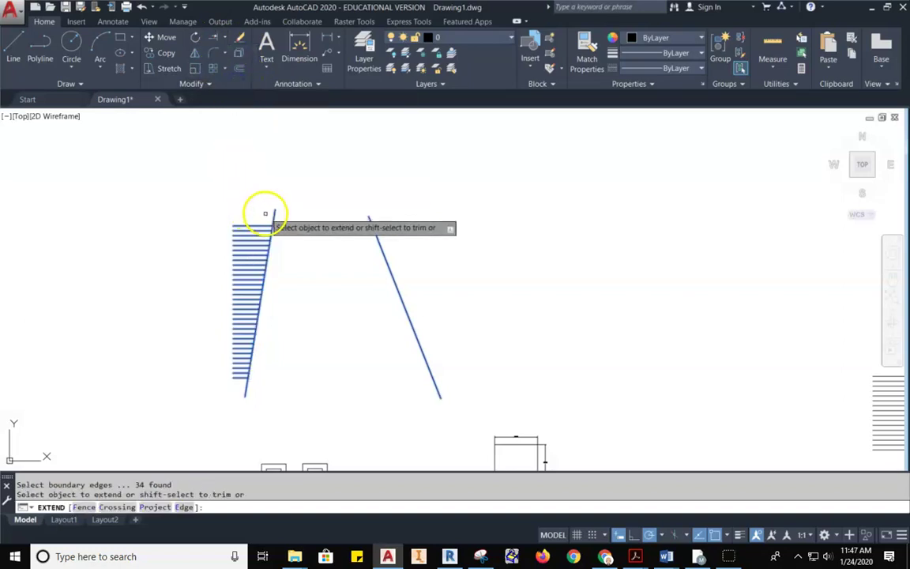
{"action": "left_click", "coordinate": [265, 213]}
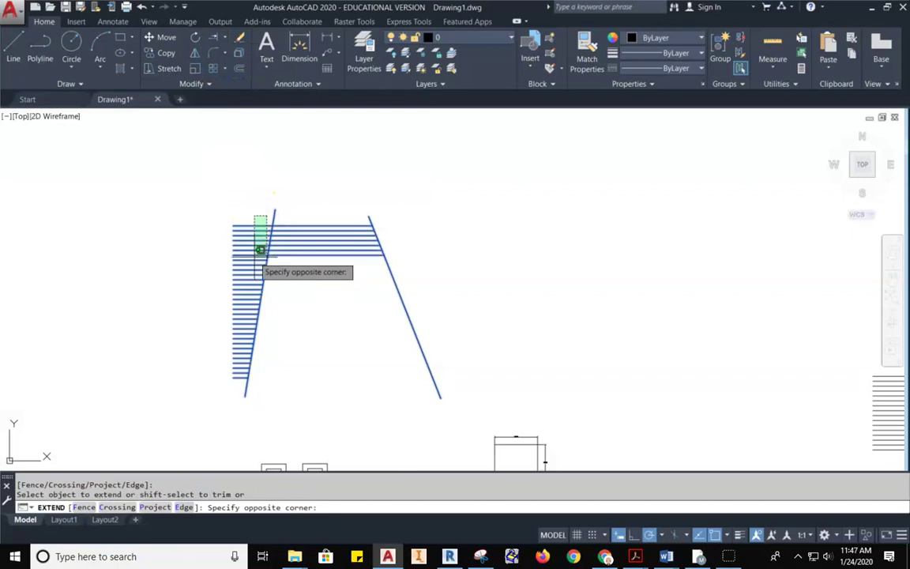
{"action": "left_click", "coordinate": [261, 286]}
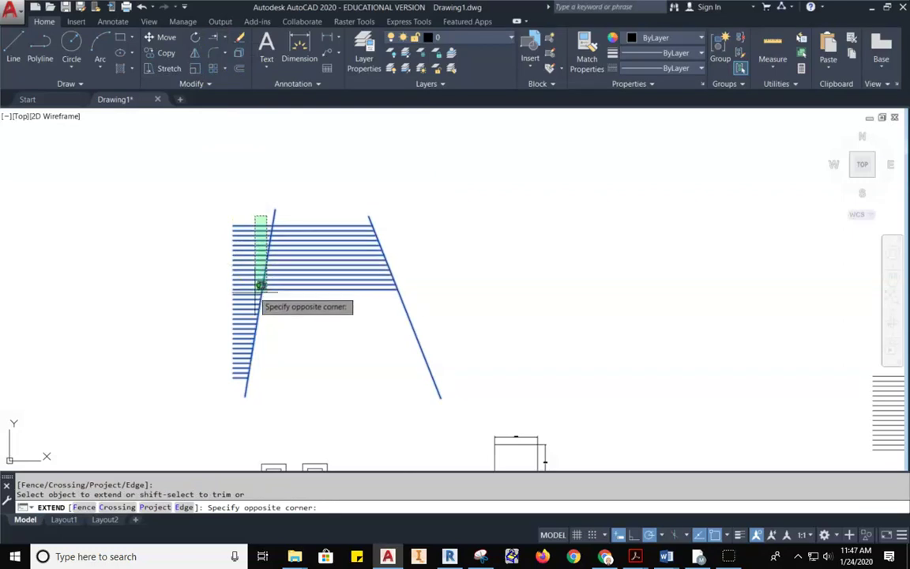
{"action": "mouse_move", "coordinate": [261, 285]}
{"action": "left_mouse_down"}
{"action": "mouse_move", "coordinate": [244, 372]}
{"action": "mouse_move", "coordinate": [271, 266]}
{"action": "mouse_move", "coordinate": [252, 333]}
{"action": "mouse_move", "coordinate": [260, 245]}
{"action": "mouse_move", "coordinate": [259, 273]}
{"action": "left_mouse_up"}
{"action": "scroll", "coordinate": [260, 261], "scroll_direction": "up", "scroll_amount": 5}
{"action": "mouse_move", "coordinate": [341, 286]}
{"action": "left_mouse_down"}
{"action": "mouse_move", "coordinate": [278, 221]}
{"action": "mouse_move", "coordinate": [234, 351]}
{"action": "left_mouse_up"}
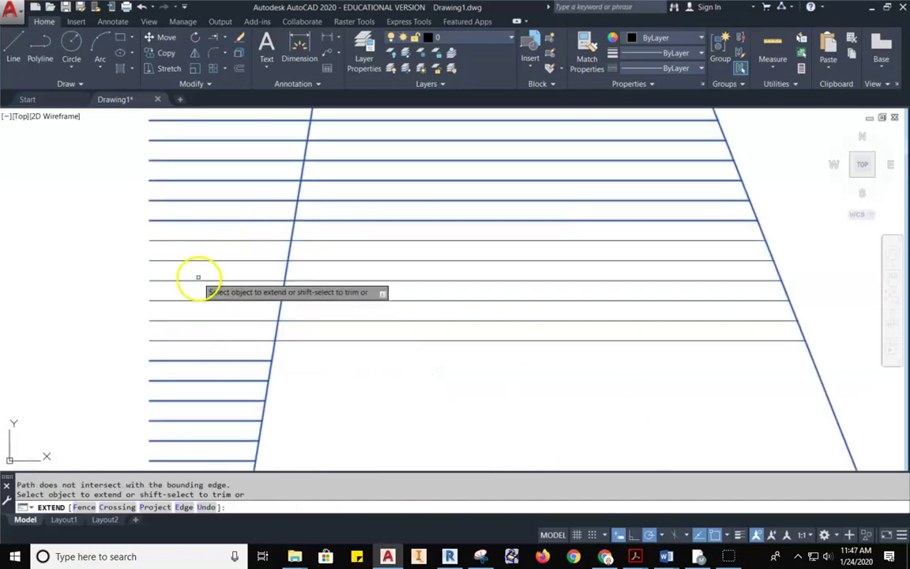
Extend more of the horizontal lines across to the right slanted line
{"action": "middle_click_drag", "start_coordinate": [203, 274], "coordinate": [270, 144]}
{"action": "mouse_move", "coordinate": [321, 215]}
{"action": "left_mouse_down"}
{"action": "mouse_move", "coordinate": [400, 270]}
{"action": "mouse_move", "coordinate": [305, 295]}
{"action": "mouse_move", "coordinate": [291, 320]}
{"action": "left_mouse_up"}
{"action": "scroll", "coordinate": [291, 320], "scroll_direction": "up", "scroll_amount": 4}
{"action": "scroll", "coordinate": [351, 380], "scroll_direction": "down", "scroll_amount": 8}
{"action": "scroll", "coordinate": [371, 367], "scroll_direction": "up", "scroll_amount": 2}
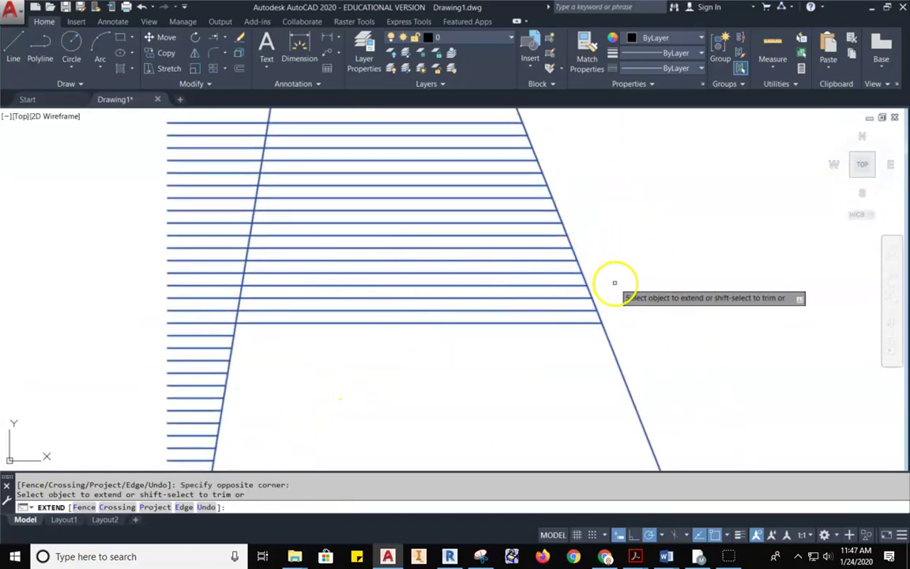
{"action": "middle_click_drag", "start_coordinate": [223, 392], "coordinate": [266, 273]}
{"action": "left_click", "coordinate": [266, 227]}
{"action": "left_click", "coordinate": [264, 214]}
{"action": "left_click", "coordinate": [263, 224]}
{"action": "left_click", "coordinate": [248, 310]}
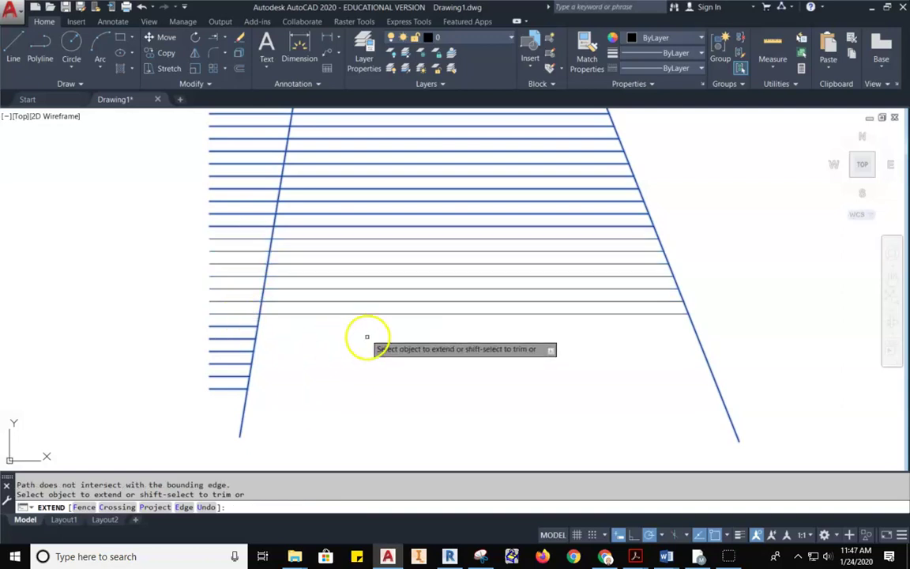
{"action": "scroll", "coordinate": [393, 360], "scroll_direction": "down", "scroll_amount": 4}
{"action": "key", "text": "Escape"}
{"action": "scroll", "coordinate": [393, 359], "scroll_direction": "up", "scroll_amount": 2}
Draw a circle centred among the horizontal lines
{"action": "left_click", "coordinate": [71, 43]}
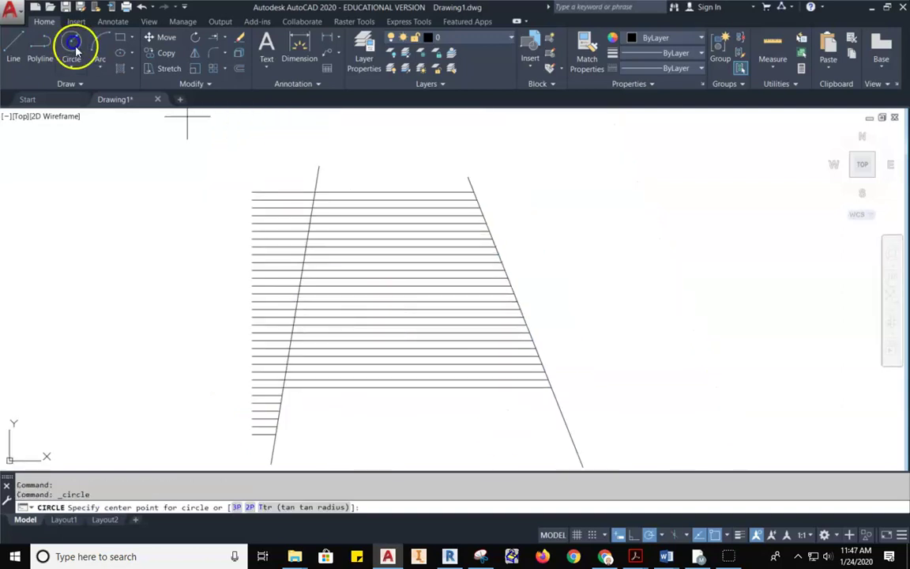
{"action": "scroll", "coordinate": [388, 286], "scroll_direction": "up", "scroll_amount": 5}
{"action": "left_click", "coordinate": [390, 290]}
{"action": "left_click", "coordinate": [480, 215]}
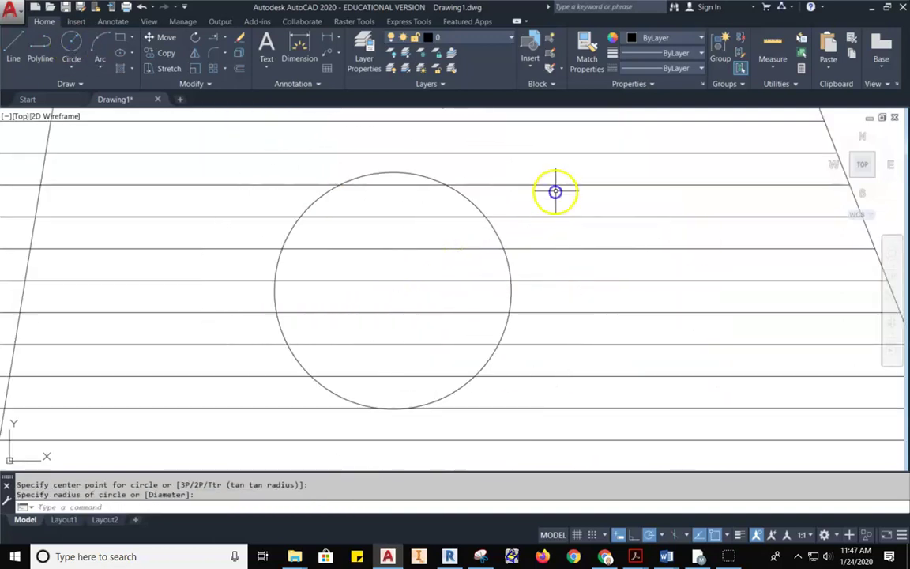
{"action": "scroll", "coordinate": [553, 195], "scroll_direction": "up", "scroll_amount": 2}
{"action": "scroll", "coordinate": [537, 207], "scroll_direction": "down", "scroll_amount": 6}
Trim away the horizontal line pieces lying inside the circle
{"action": "key", "text": "Escape"}
{"action": "left_click", "coordinate": [668, 158]}
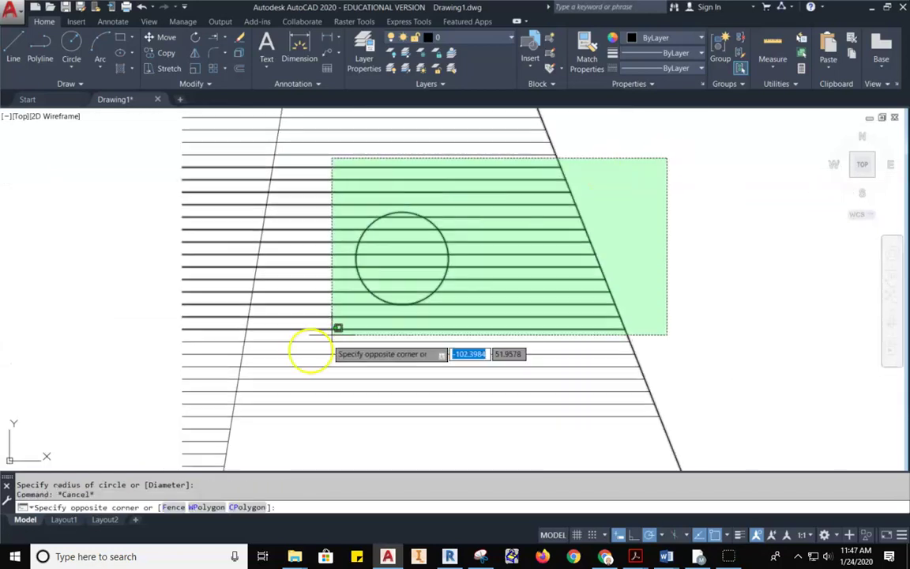
{"action": "left_click", "coordinate": [120, 419]}
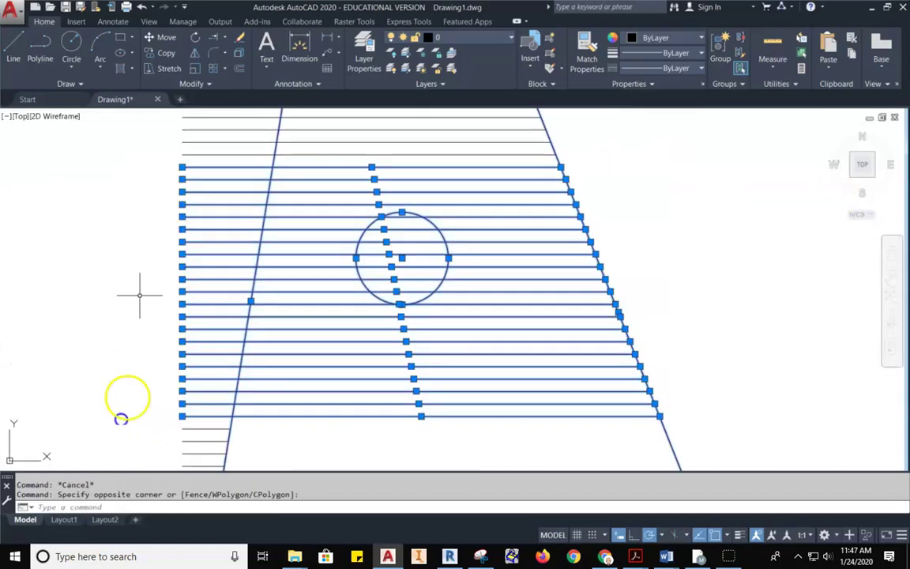
{"action": "left_click", "coordinate": [215, 40]}
{"action": "left_click", "coordinate": [411, 223]}
{"action": "left_click", "coordinate": [388, 301]}
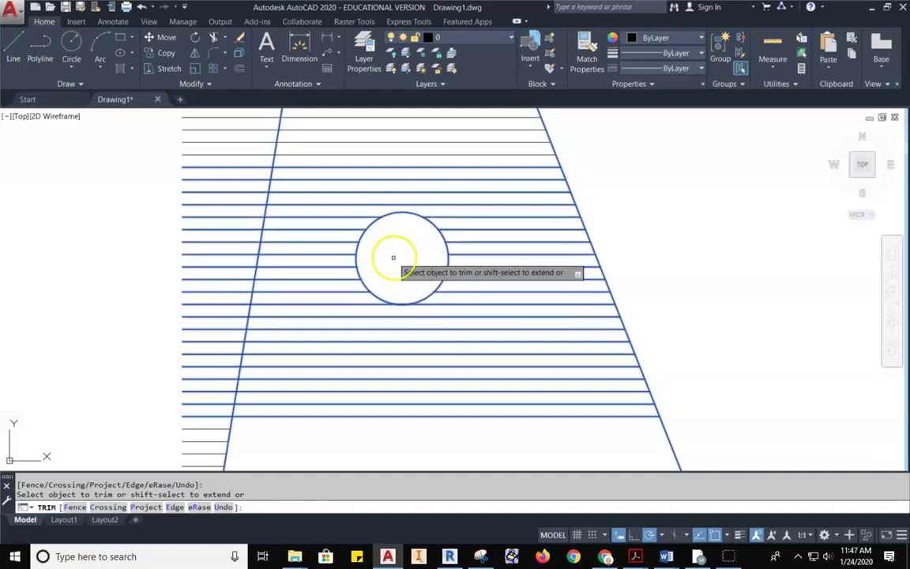
{"action": "key", "text": "Escape"}
{"action": "scroll", "coordinate": [392, 258], "scroll_direction": "down", "scroll_amount": 2}
{"action": "scroll", "coordinate": [392, 258], "scroll_direction": "up", "scroll_amount": 5}
{"action": "scroll", "coordinate": [399, 260], "scroll_direction": "down", "scroll_amount": 7}
{"action": "scroll", "coordinate": [406, 261], "scroll_direction": "up", "scroll_amount": 4}
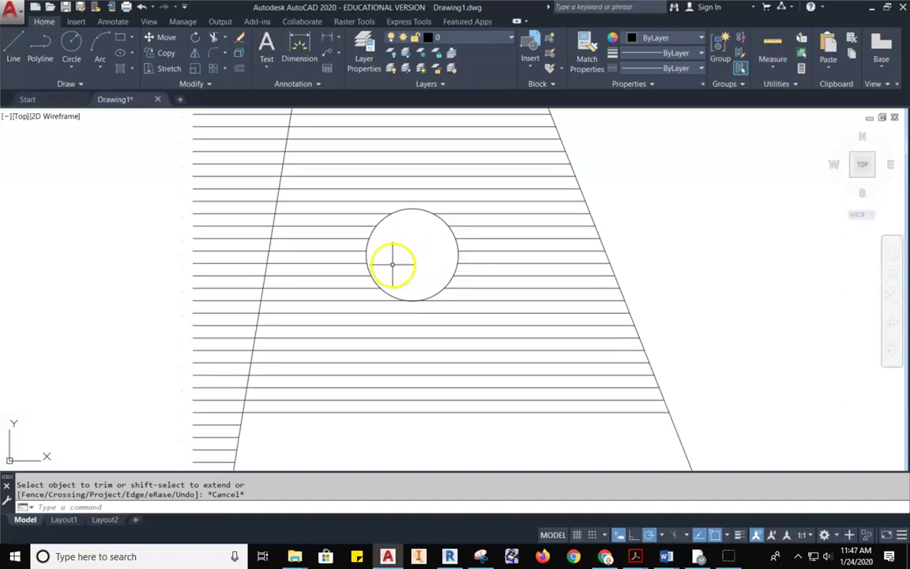
{"action": "scroll", "coordinate": [386, 270], "scroll_direction": "up", "scroll_amount": 2}
{"action": "scroll", "coordinate": [498, 327], "scroll_direction": "down", "scroll_amount": 5}
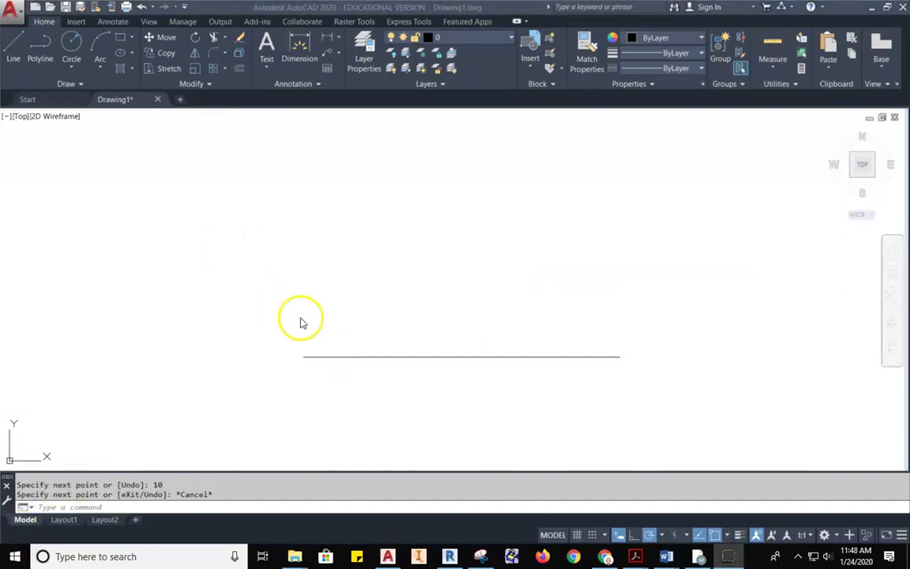
{"action": "scroll", "coordinate": [320, 356], "scroll_direction": "up", "scroll_amount": 2}
{"action": "scroll", "coordinate": [252, 335], "scroll_direction": "down", "scroll_amount": 2}
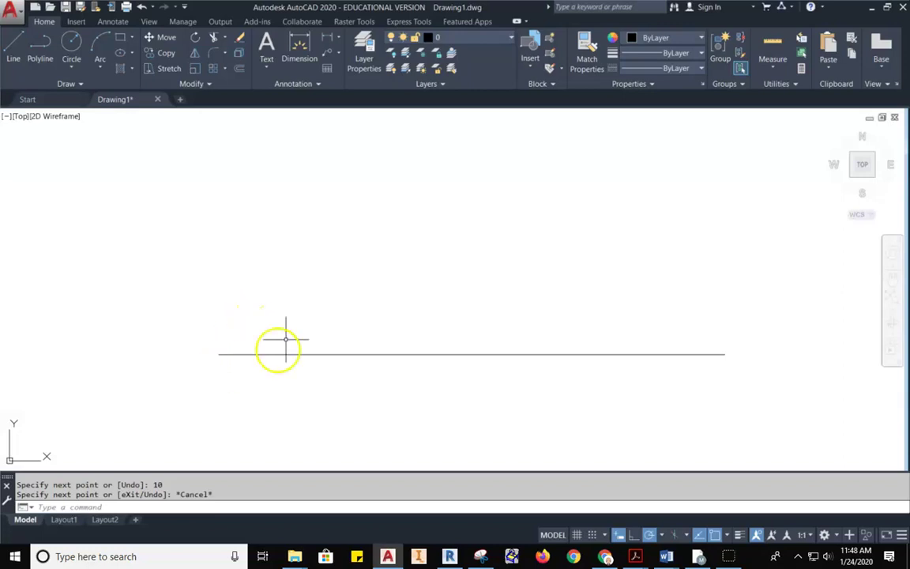
{"action": "scroll", "coordinate": [264, 315], "scroll_direction": "down", "scroll_amount": 4}
{"action": "middle_click_drag", "start_coordinate": [335, 362], "coordinate": [377, 348]}
{"action": "scroll", "coordinate": [339, 292], "scroll_direction": "up", "scroll_amount": 4}
{"action": "scroll", "coordinate": [569, 295], "scroll_direction": "up", "scroll_amount": 4}
{"action": "scroll", "coordinate": [623, 300], "scroll_direction": "down", "scroll_amount": 3}
{"action": "middle_click_drag", "start_coordinate": [624, 300], "coordinate": [322, 300]}
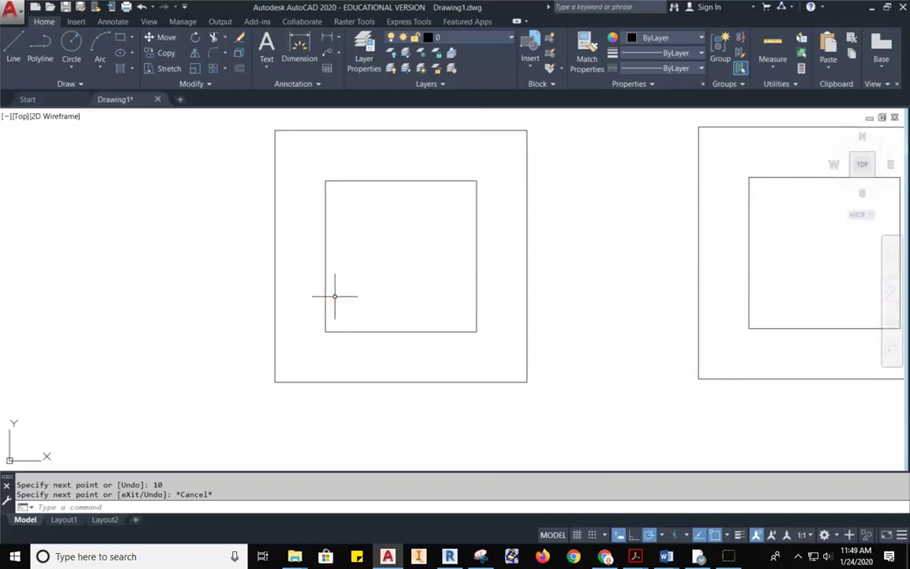
{"action": "left_click", "coordinate": [14, 47]}
{"action": "scroll", "coordinate": [284, 282], "scroll_direction": "down", "scroll_amount": 4}
{"action": "middle_click_drag", "start_coordinate": [284, 282], "coordinate": [331, 282]}
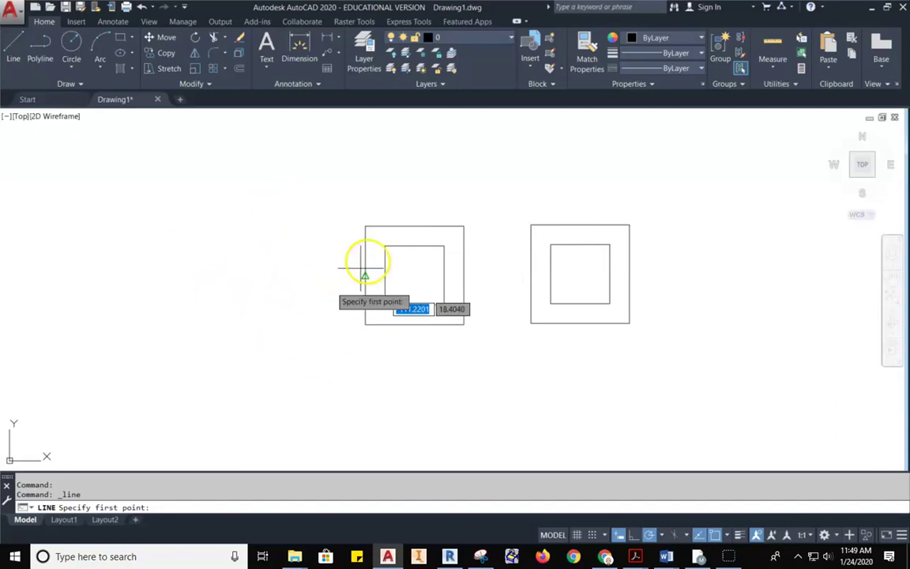
{"action": "mouse_move", "coordinate": [363, 324]}
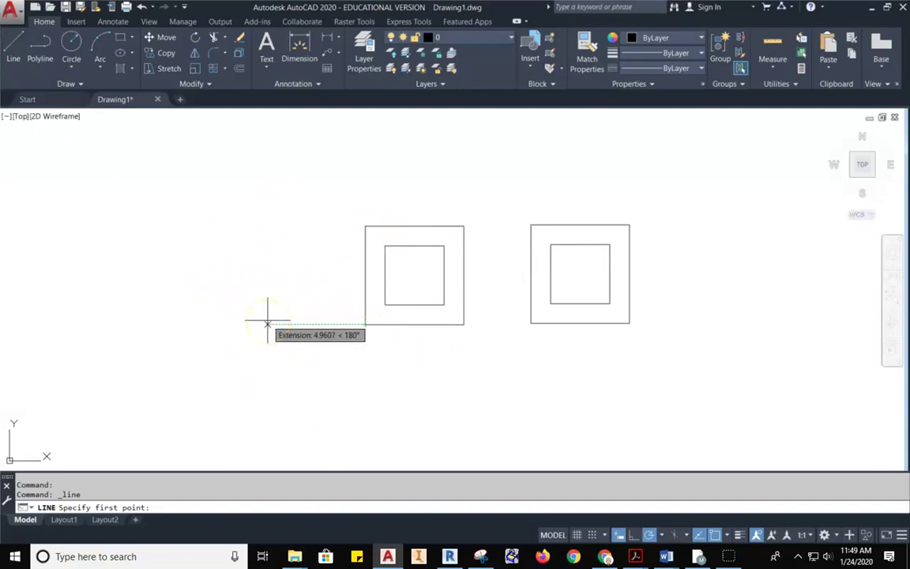
{"action": "left_click", "coordinate": [364, 324]}
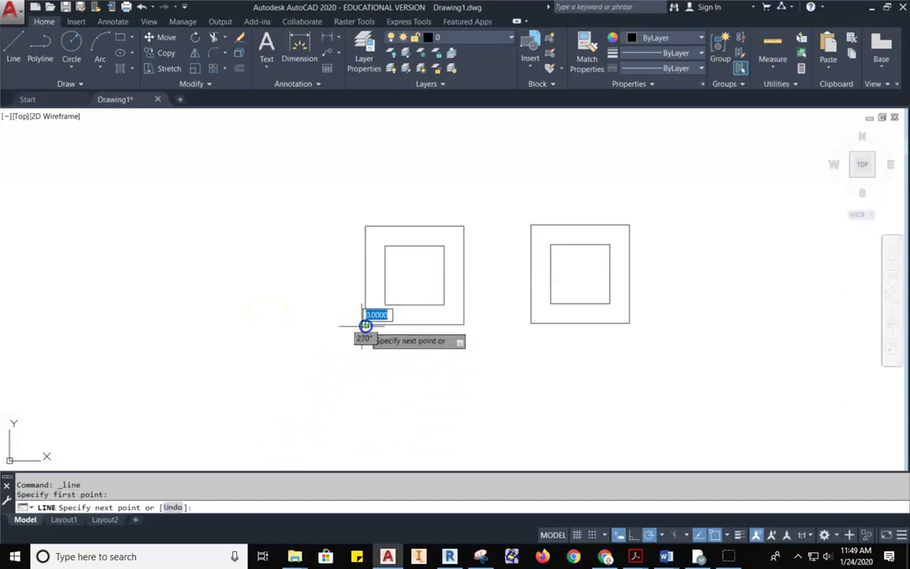
{"action": "type", "text": "3"}
{"action": "key", "text": "Return"}
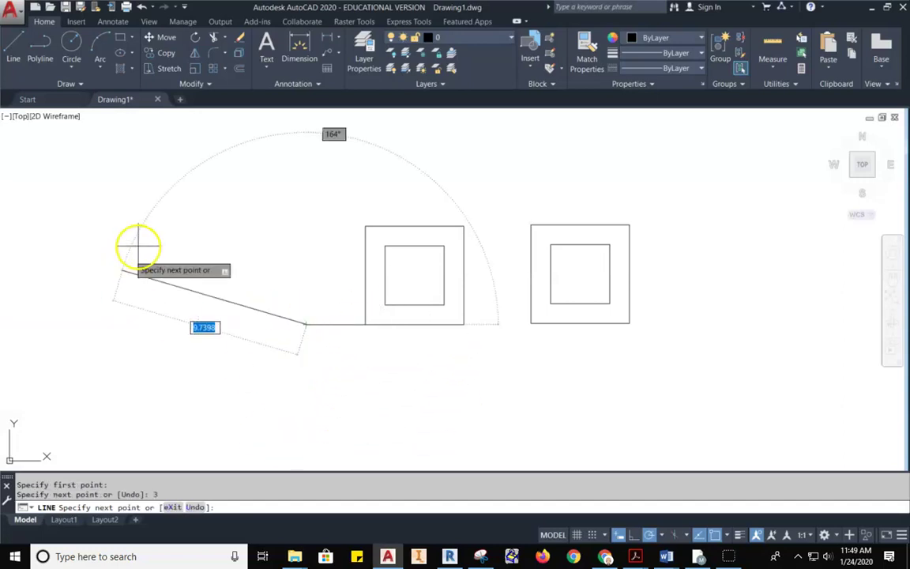
{"action": "type", "text": "5"}
{"action": "key", "text": "Return"}
{"action": "key", "text": "Escape"}
{"action": "left_click", "coordinate": [321, 260]}
{"action": "left_click", "coordinate": [285, 274]}
{"action": "key", "text": "Delete"}
{"action": "left_click", "coordinate": [14, 41]}
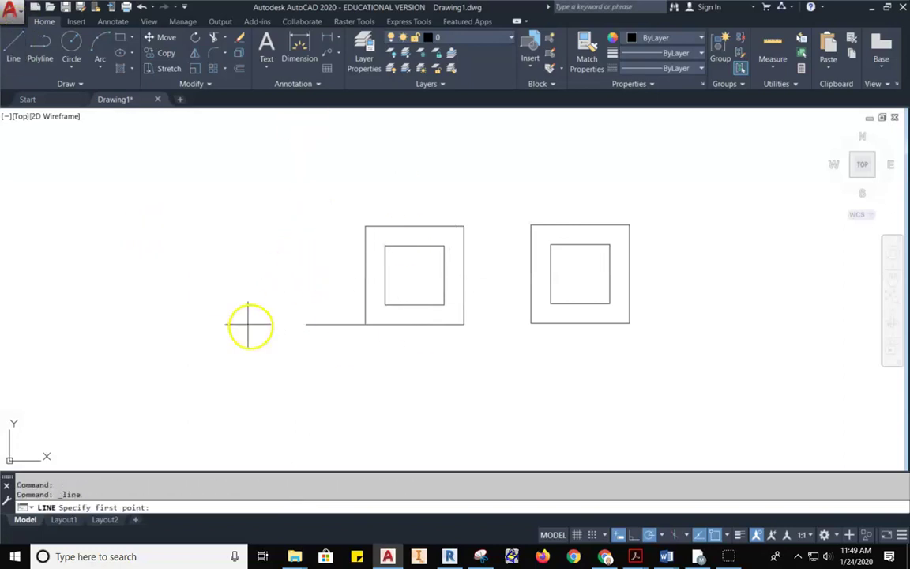
{"action": "left_click", "coordinate": [306, 324]}
{"action": "type", "text": "5"}
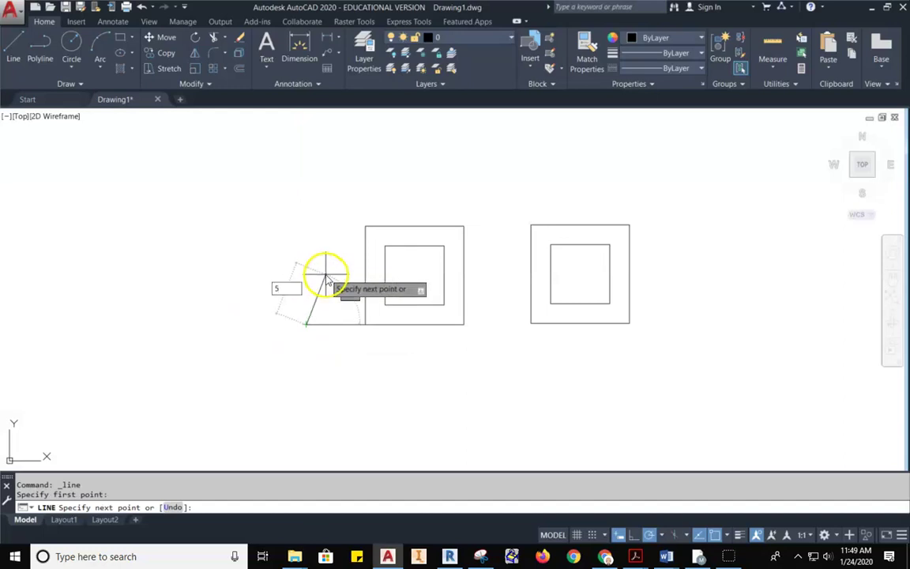
{"action": "key", "text": "Escape"}
{"action": "key", "text": "Escape"}
{"action": "left_click", "coordinate": [16, 43]}
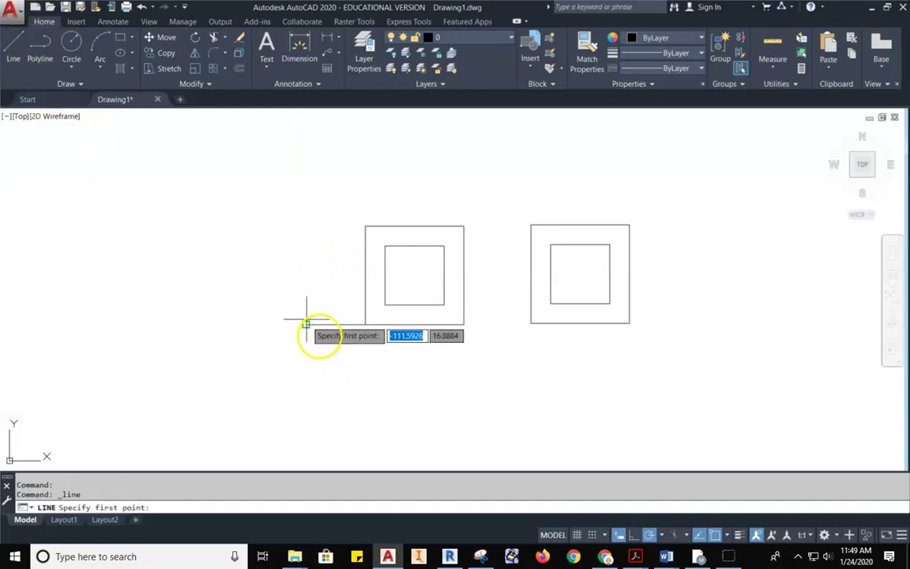
{"action": "left_click", "coordinate": [307, 323]}
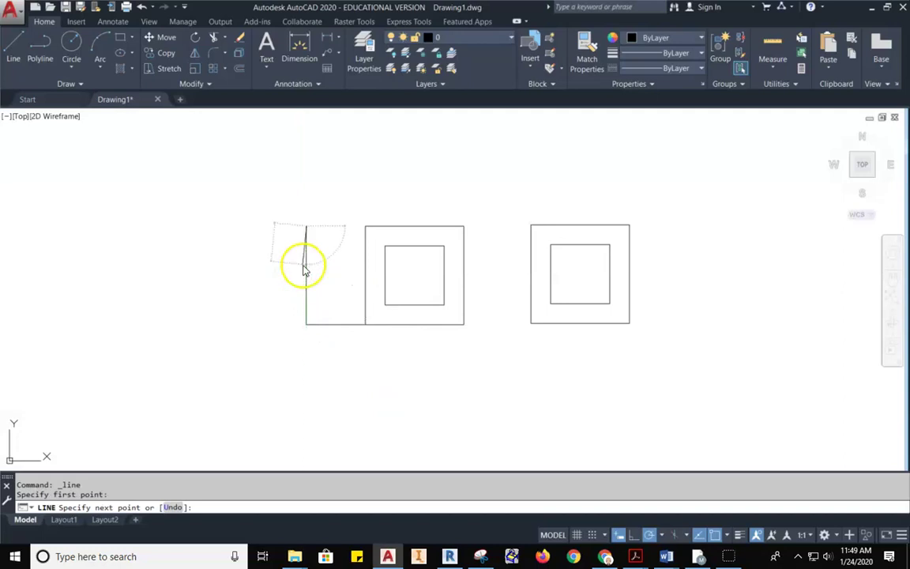
{"action": "type", "text": "5"}
{"action": "key", "text": "Return"}
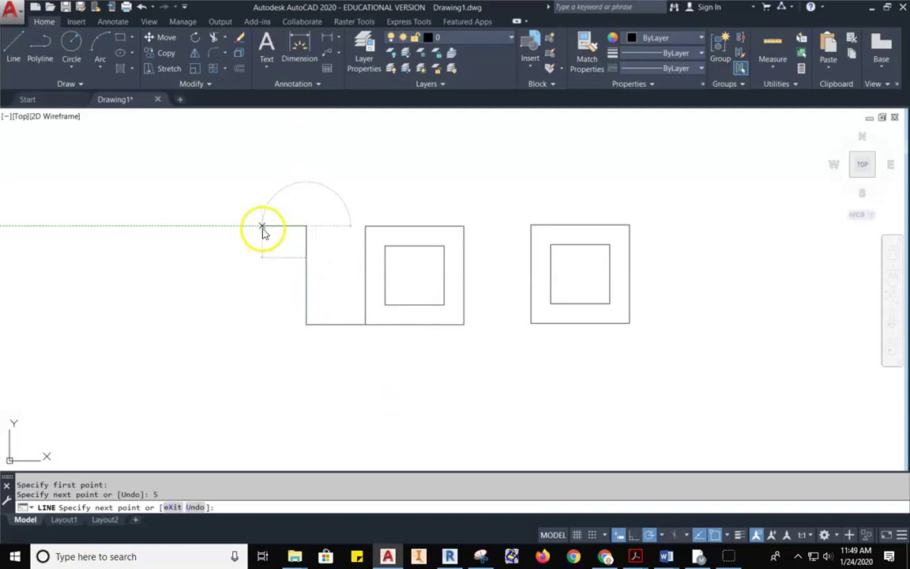
{"action": "type", "text": "5"}
{"action": "key", "text": "Return"}
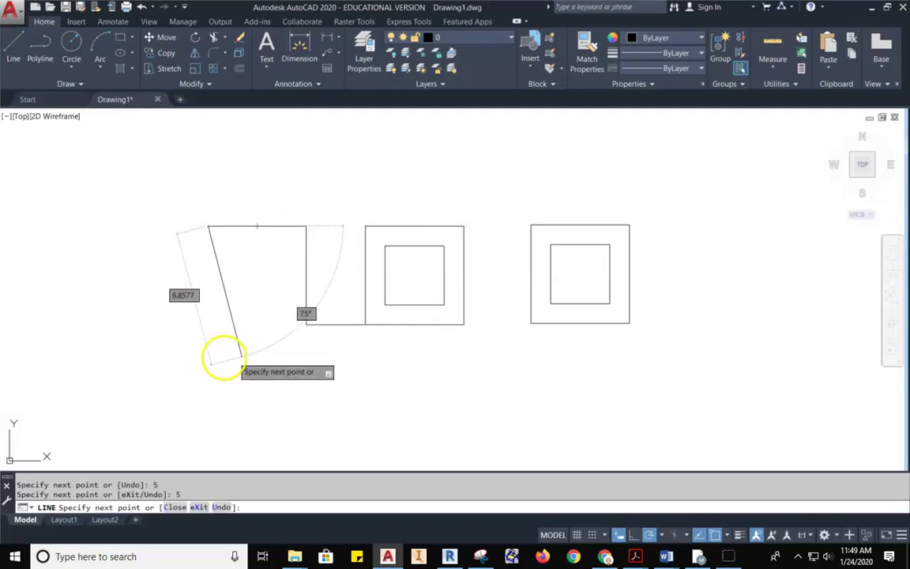
{"action": "key", "text": "Escape"}
{"action": "left_click", "coordinate": [335, 310]}
{"action": "left_click", "coordinate": [320, 343]}
{"action": "key", "text": "Delete"}
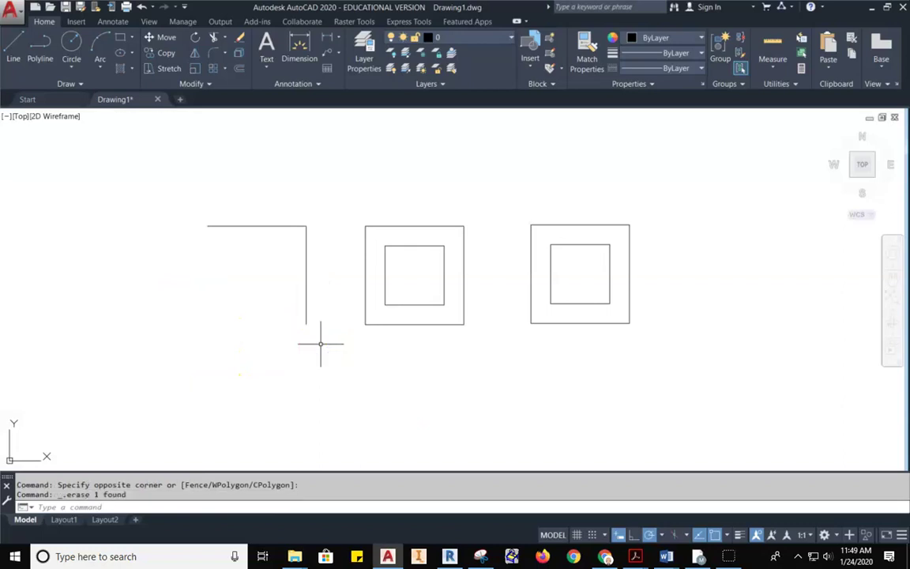
{"action": "left_click", "coordinate": [331, 197]}
{"action": "left_click", "coordinate": [146, 346]}
{"action": "key", "text": "Delete"}
Draw a 5 × 5 line square starting 3 units left of the frame's lower-left corner
{"action": "left_click", "coordinate": [20, 47]}
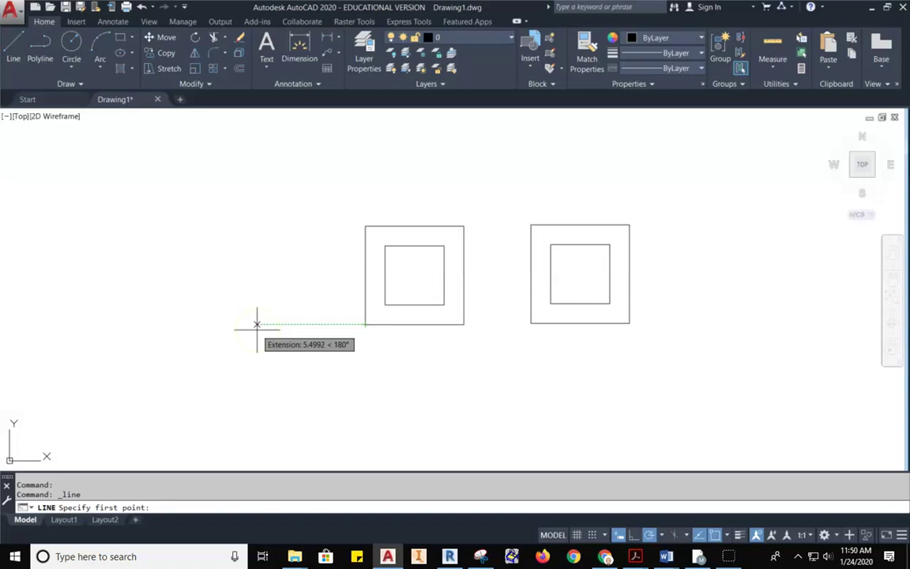
{"action": "key", "text": "Return"}
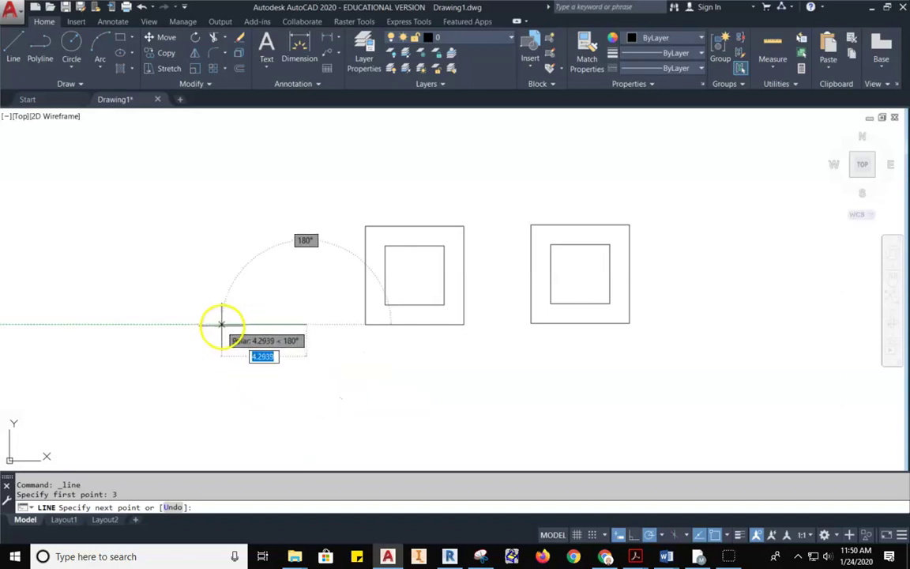
{"action": "key", "text": "Return"}
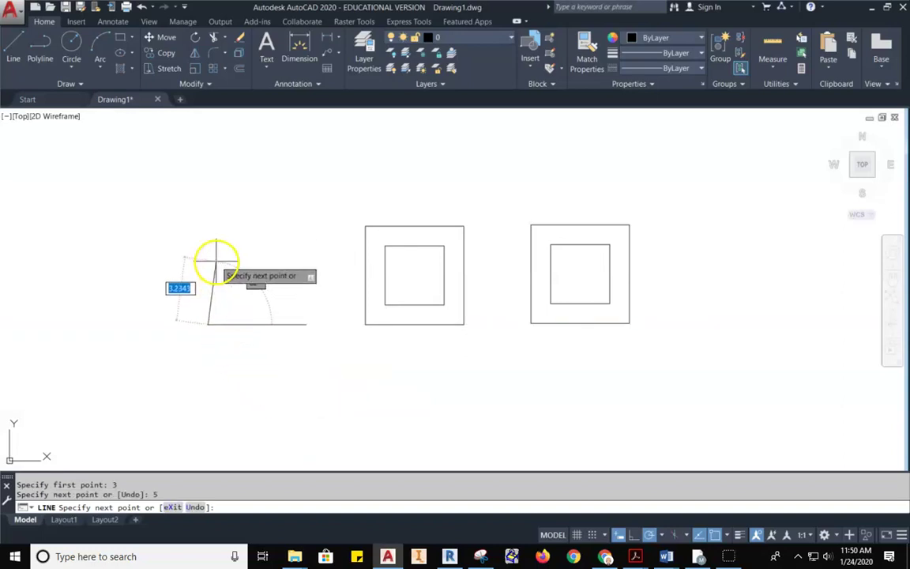
{"action": "type", "text": "5"}
{"action": "key", "text": "Return"}
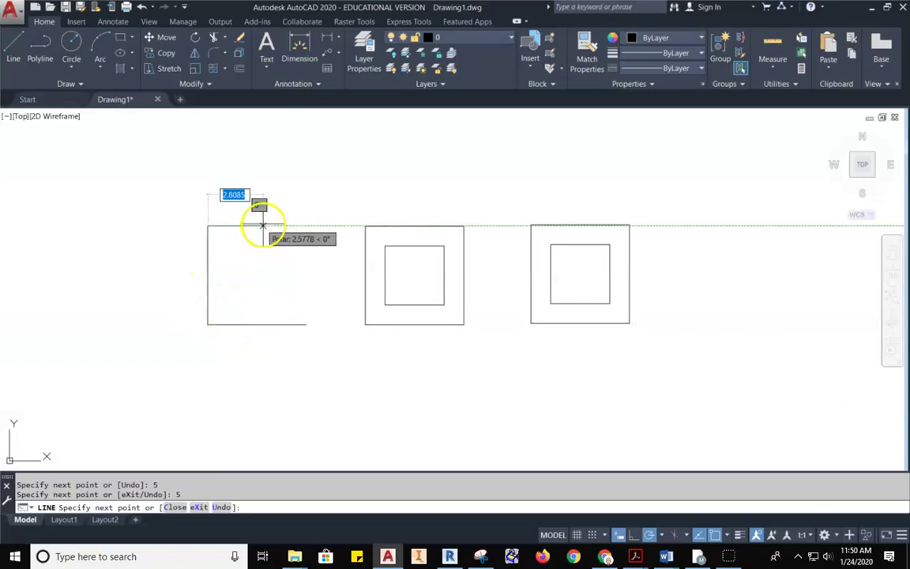
{"action": "type", "text": "5"}
{"action": "key", "text": "Return"}
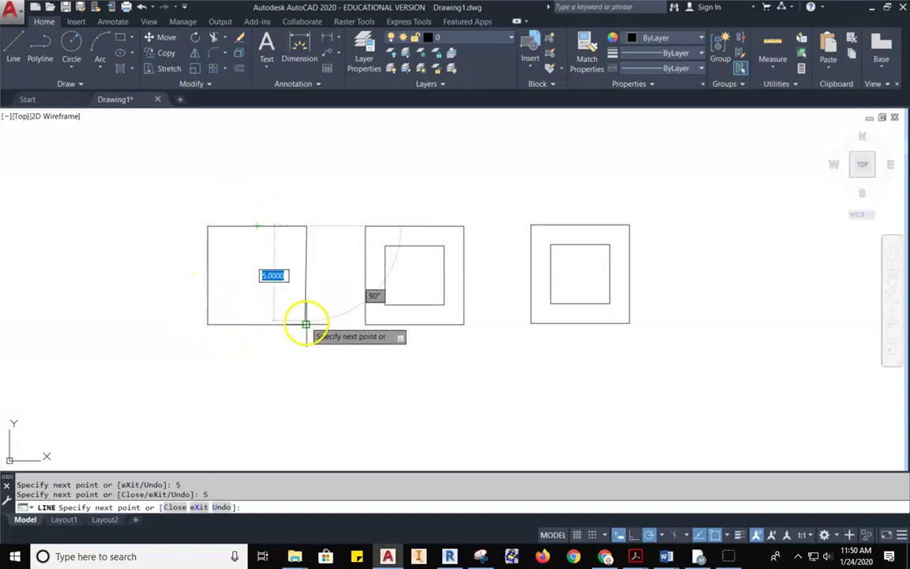
{"action": "left_click", "coordinate": [306, 324]}
{"action": "key", "text": "Escape"}
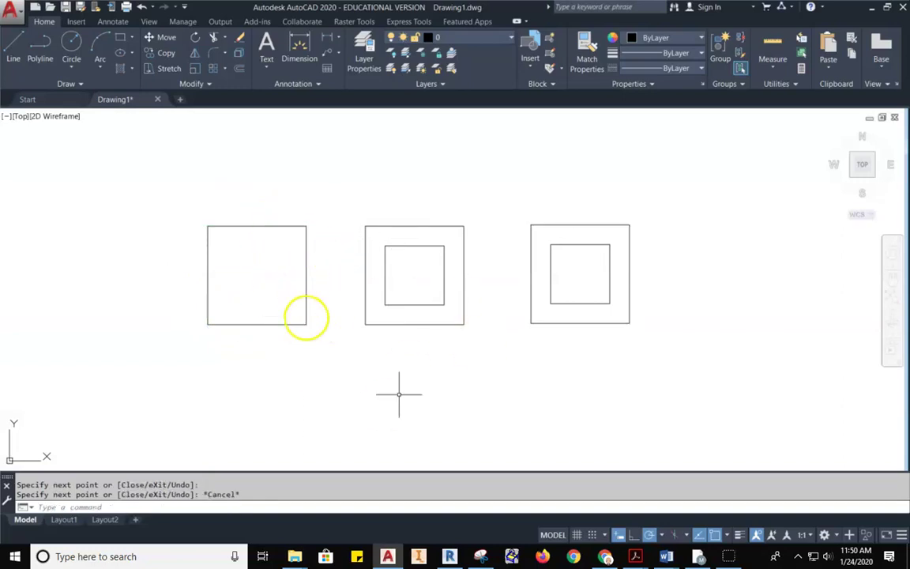
{"action": "middle_click_drag", "start_coordinate": [479, 388], "coordinate": [498, 435]}
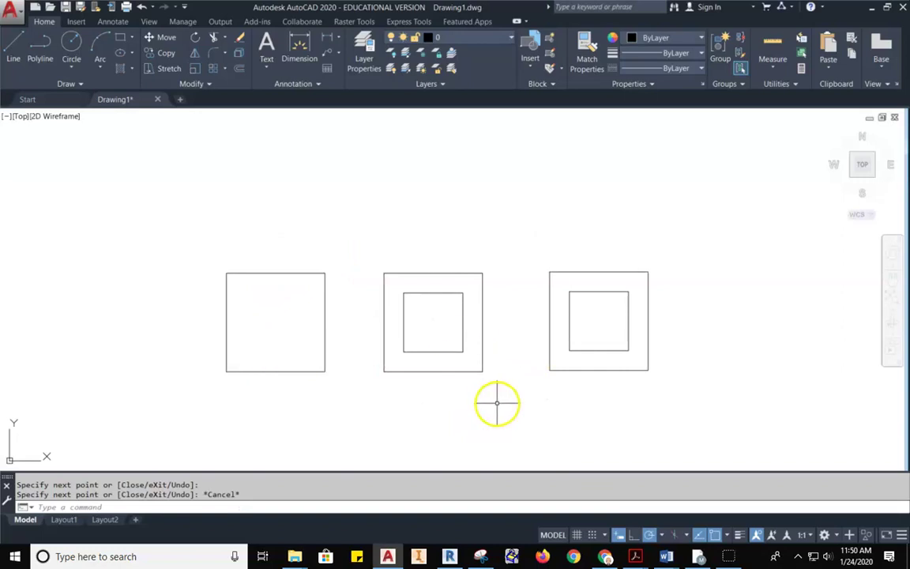
{"action": "middle_click_drag", "start_coordinate": [352, 305], "coordinate": [322, 368]}
{"action": "left_click", "coordinate": [14, 49]}
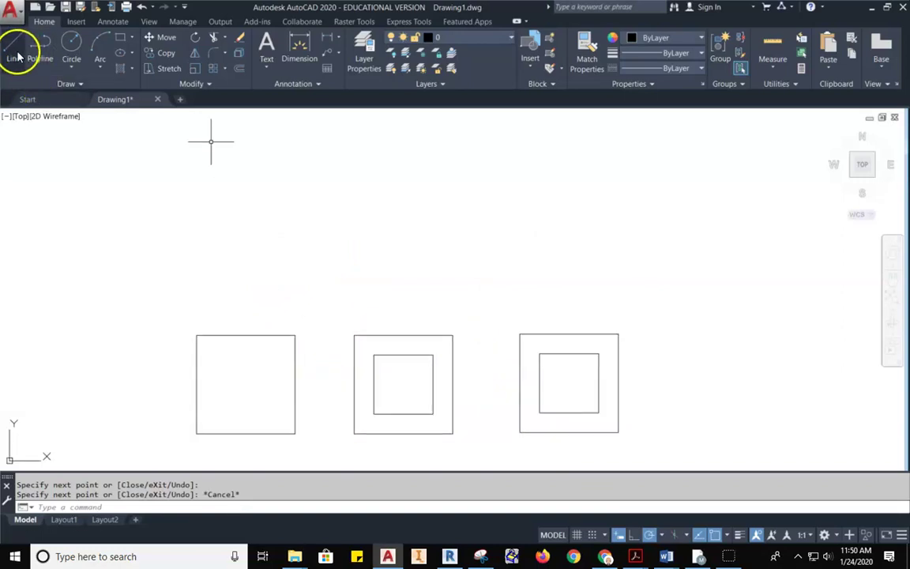
{"action": "left_click", "coordinate": [294, 335]}
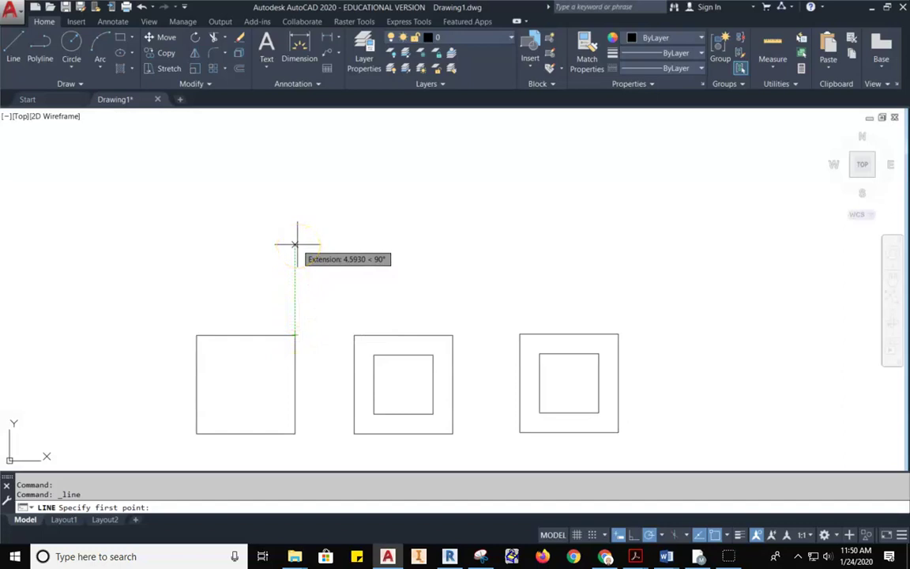
{"action": "type", "text": "3"}
{"action": "key", "text": "Return"}
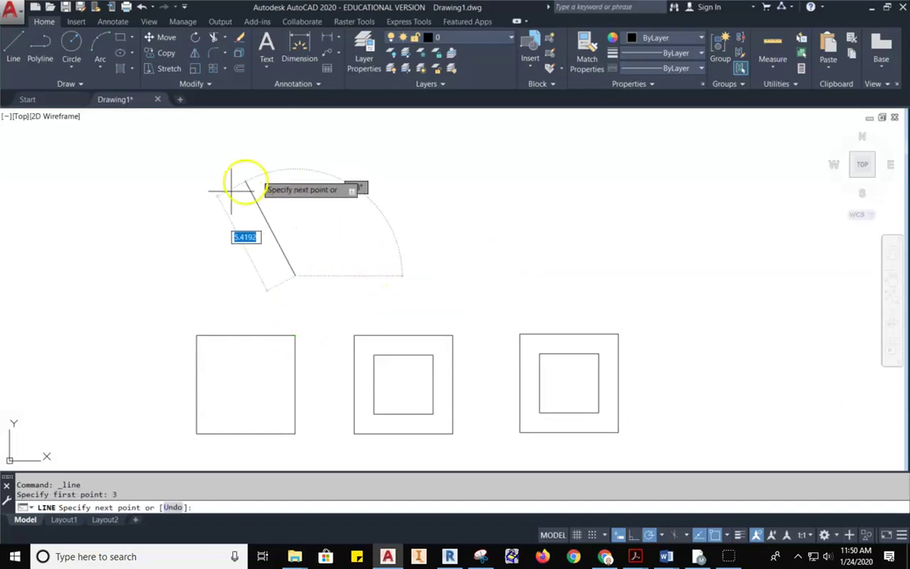
{"action": "key", "text": "Escape"}
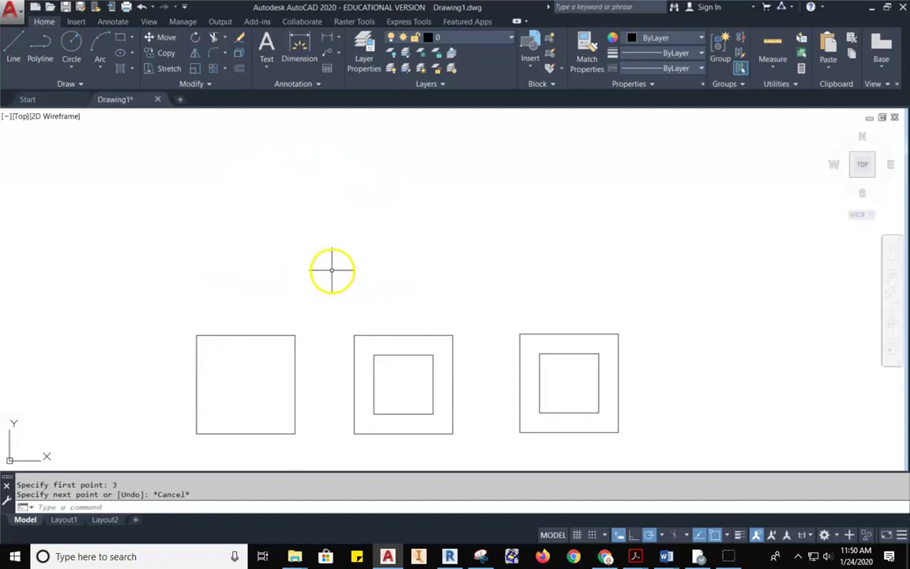
{"action": "middle_click_drag", "start_coordinate": [331, 267], "coordinate": [363, 239]}
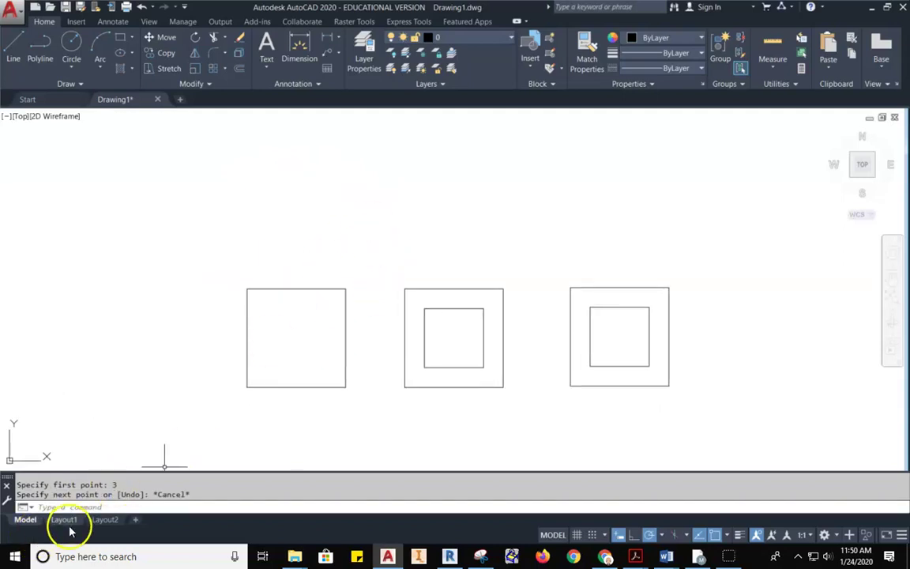
{"action": "scroll", "coordinate": [301, 362], "scroll_direction": "down", "scroll_amount": 6}
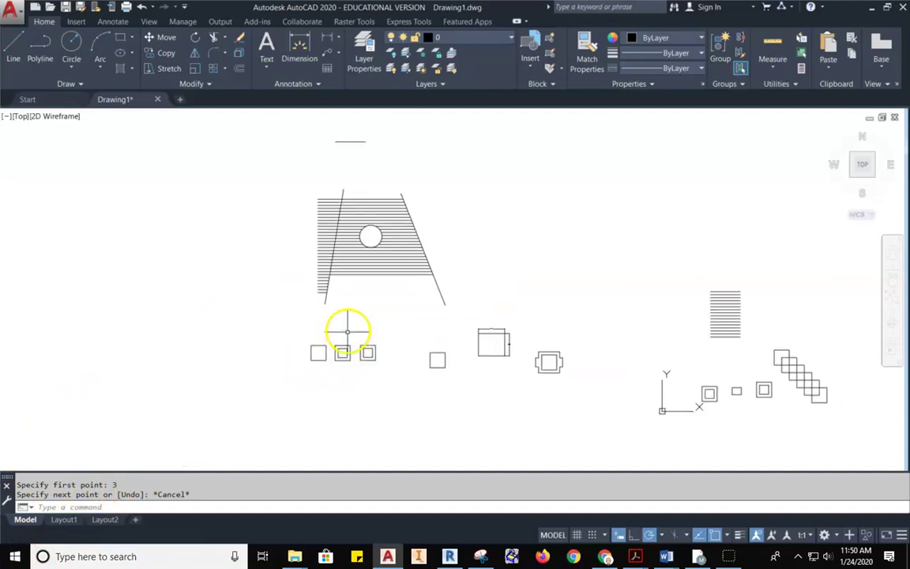
{"action": "mouse_move", "coordinate": [451, 370]}
{"action": "middle_mouse_down"}
{"action": "mouse_move", "coordinate": [368, 351]}
{"action": "mouse_move", "coordinate": [358, 330]}
{"action": "middle_mouse_up"}
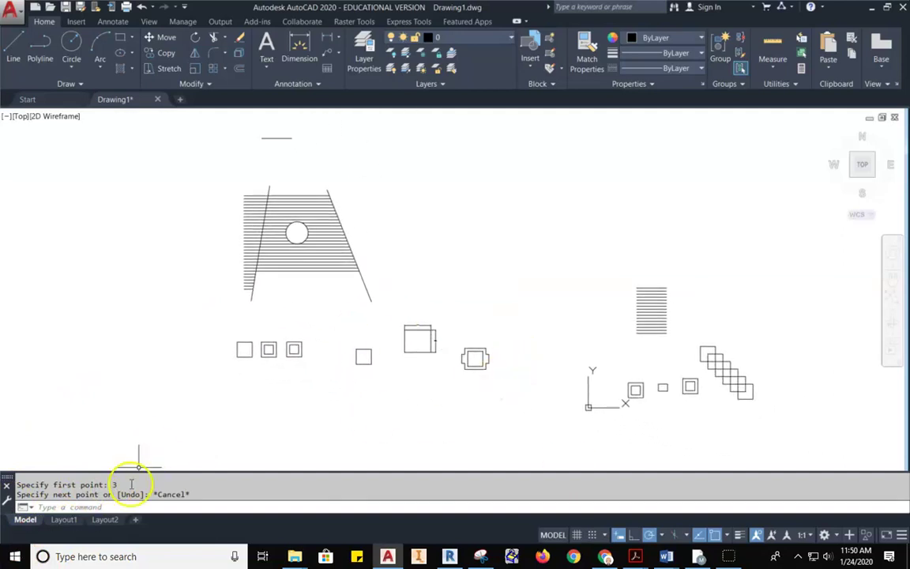